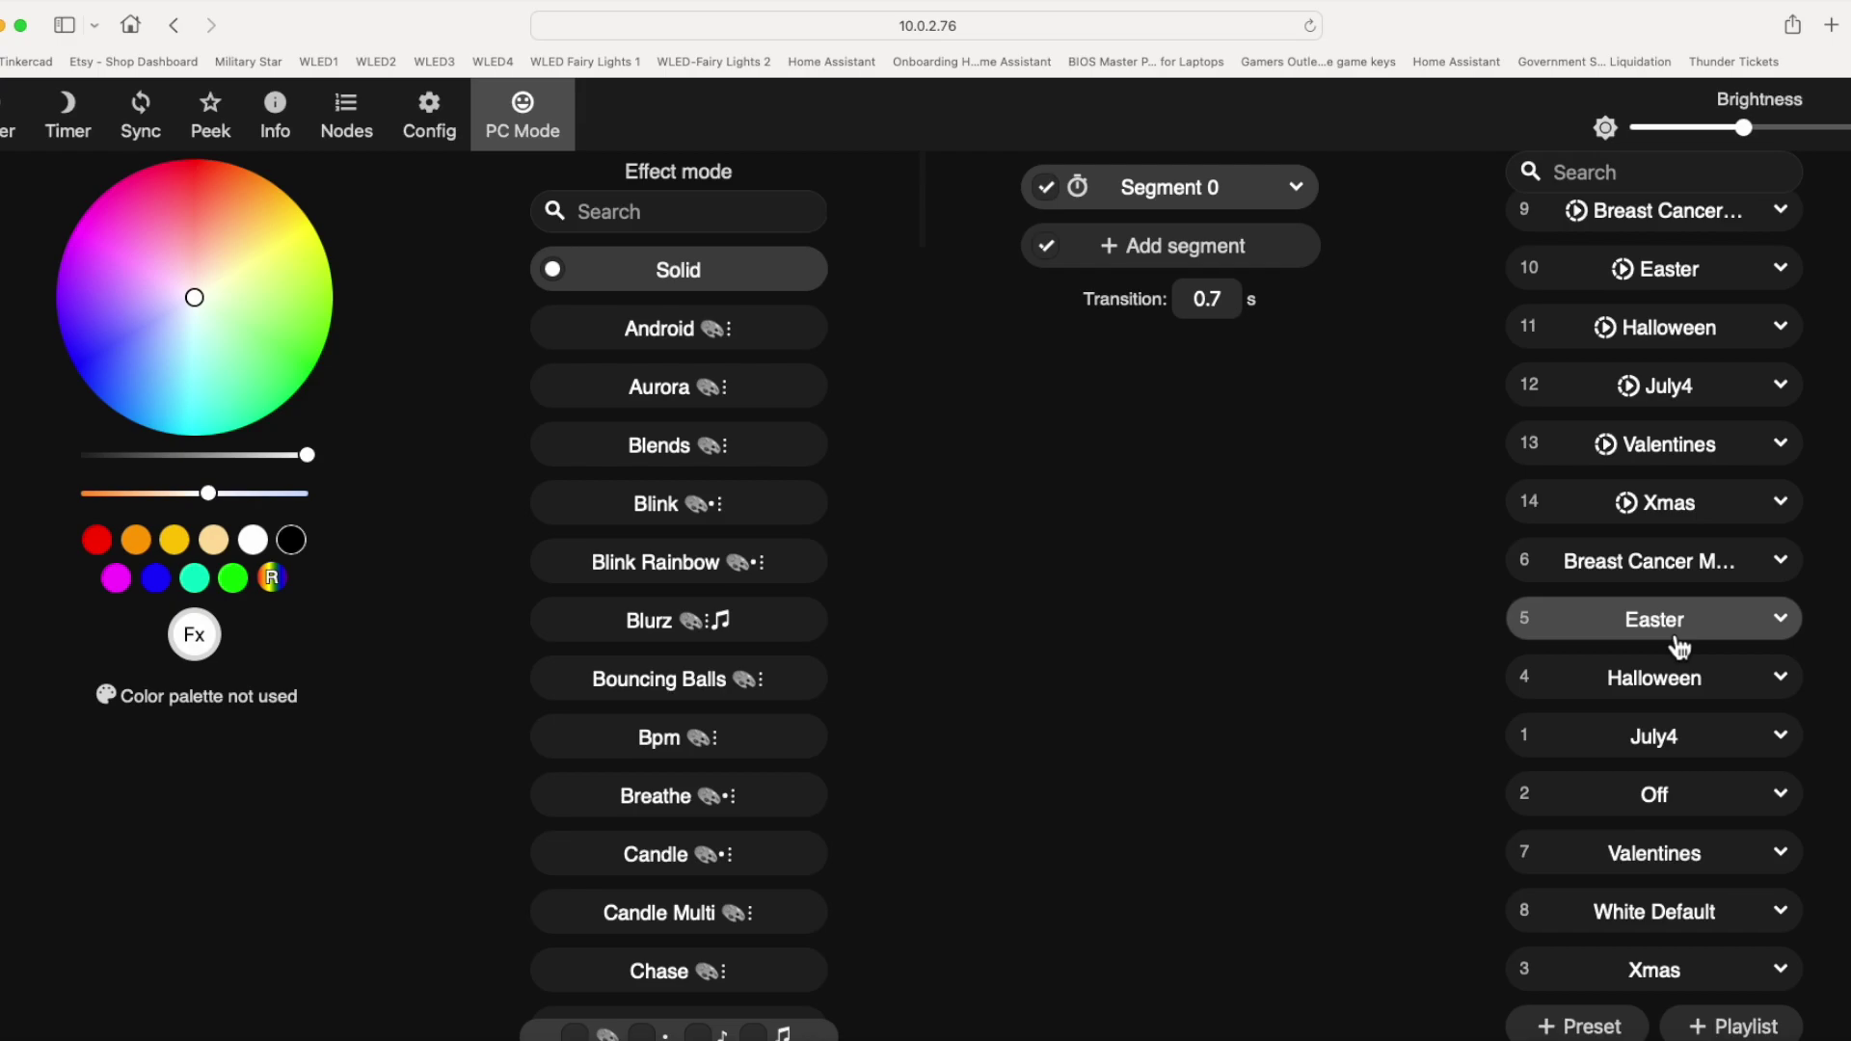
Open the device Config settings menu from the main WLED controls
left_click(430, 127)
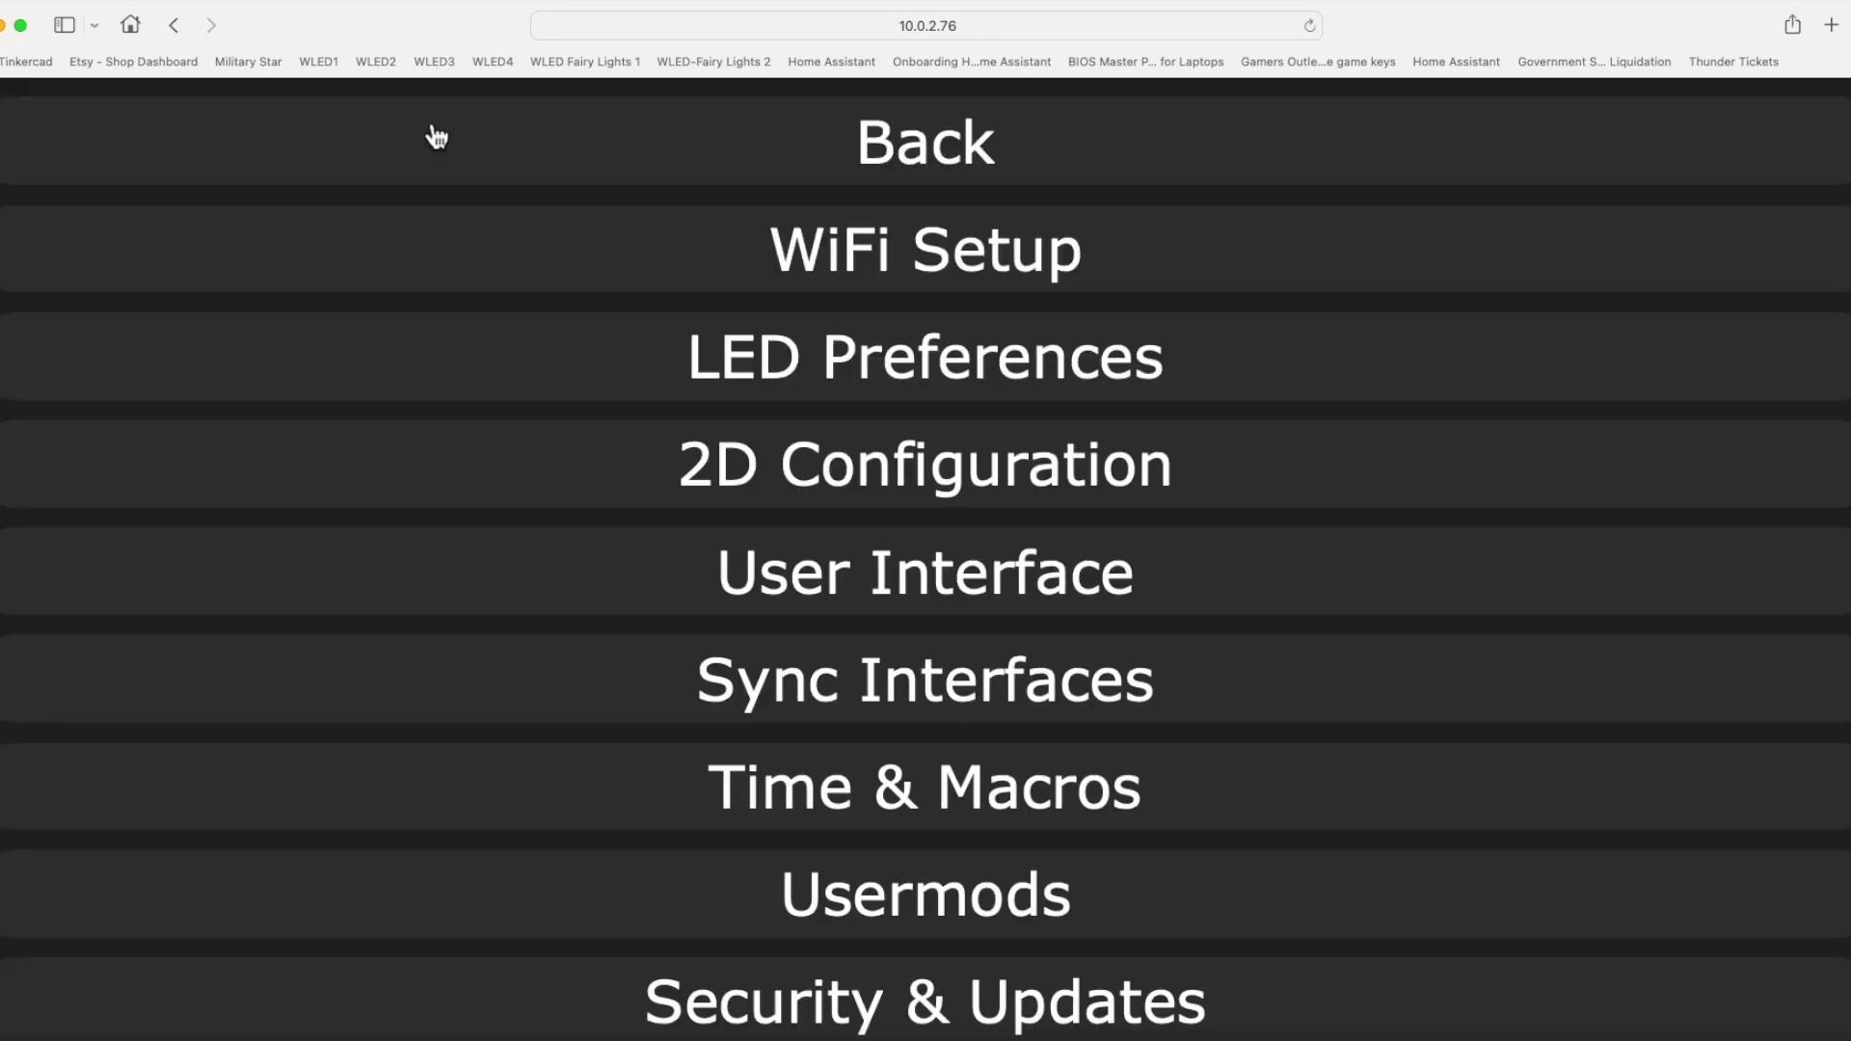
Review the Time & Macros time-controlled presets, including the Dec 1–27 timer at hour 19, then go back
left_click(981, 803)
scroll(1176, 800, "down", 10)
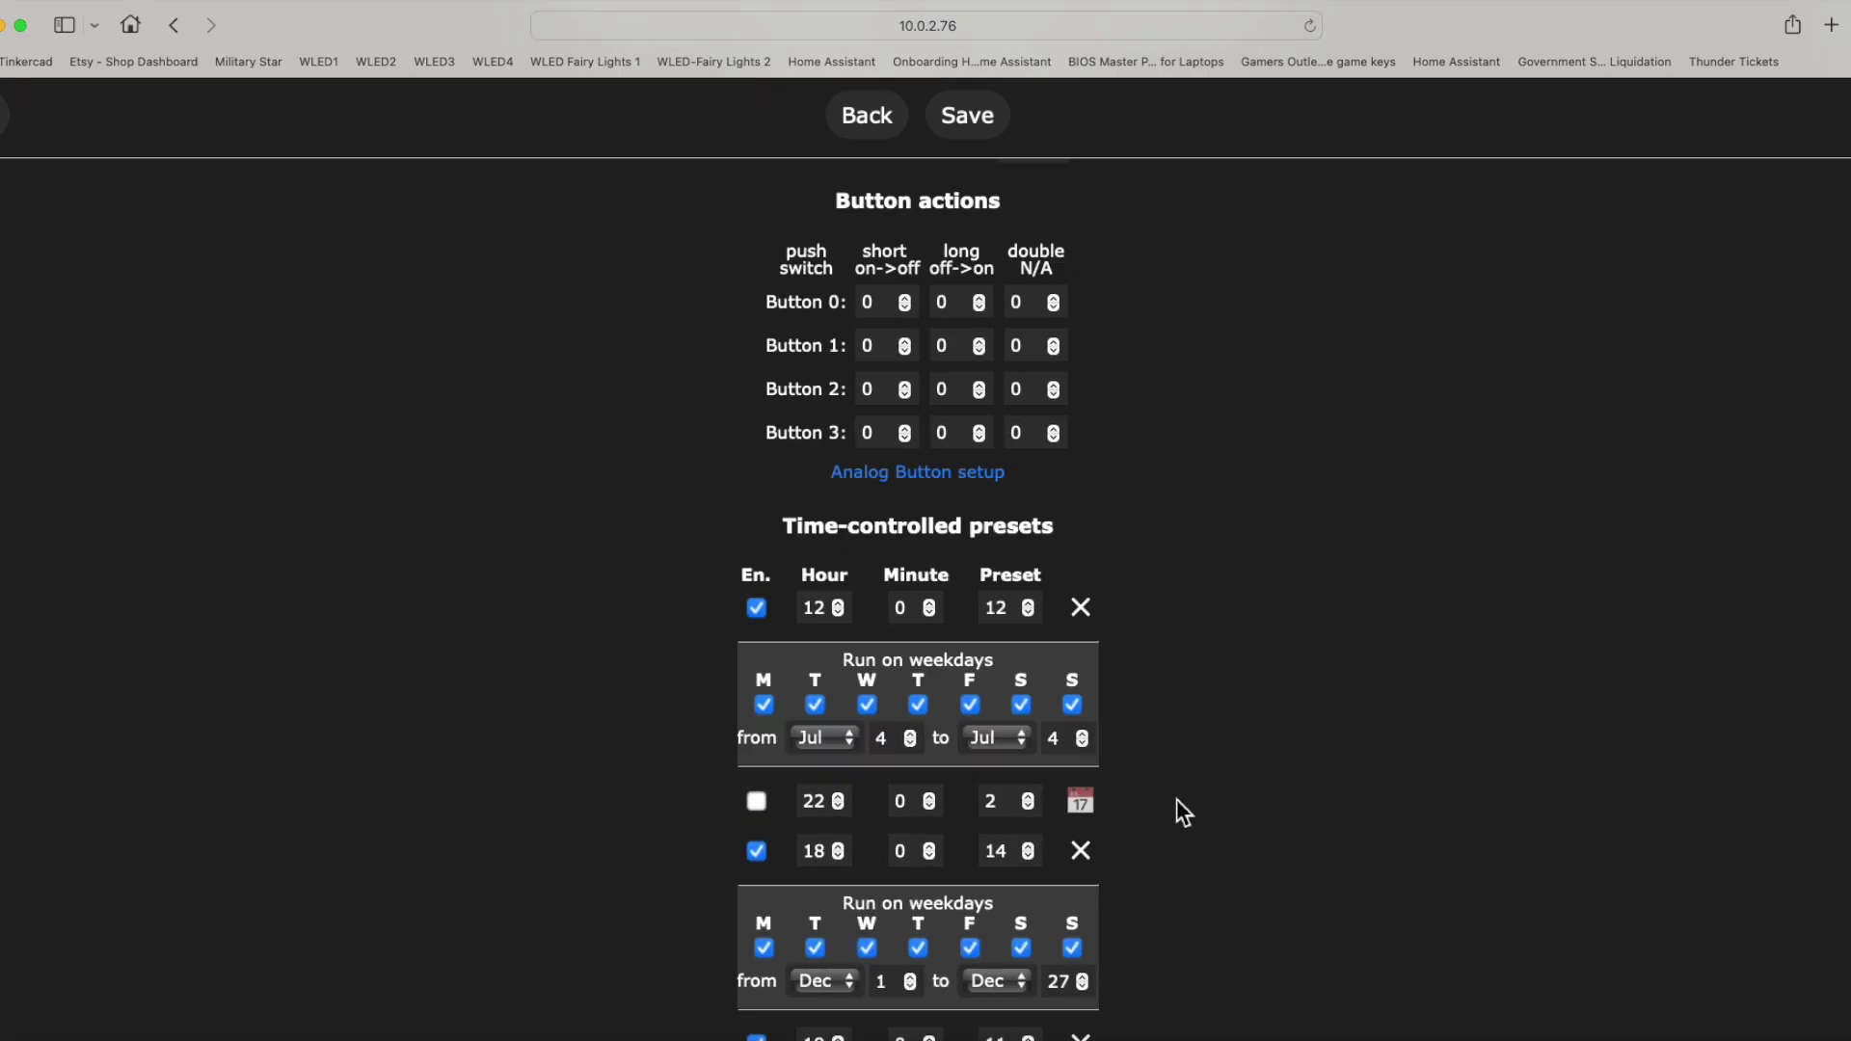
scroll(1183, 812, "down", 2)
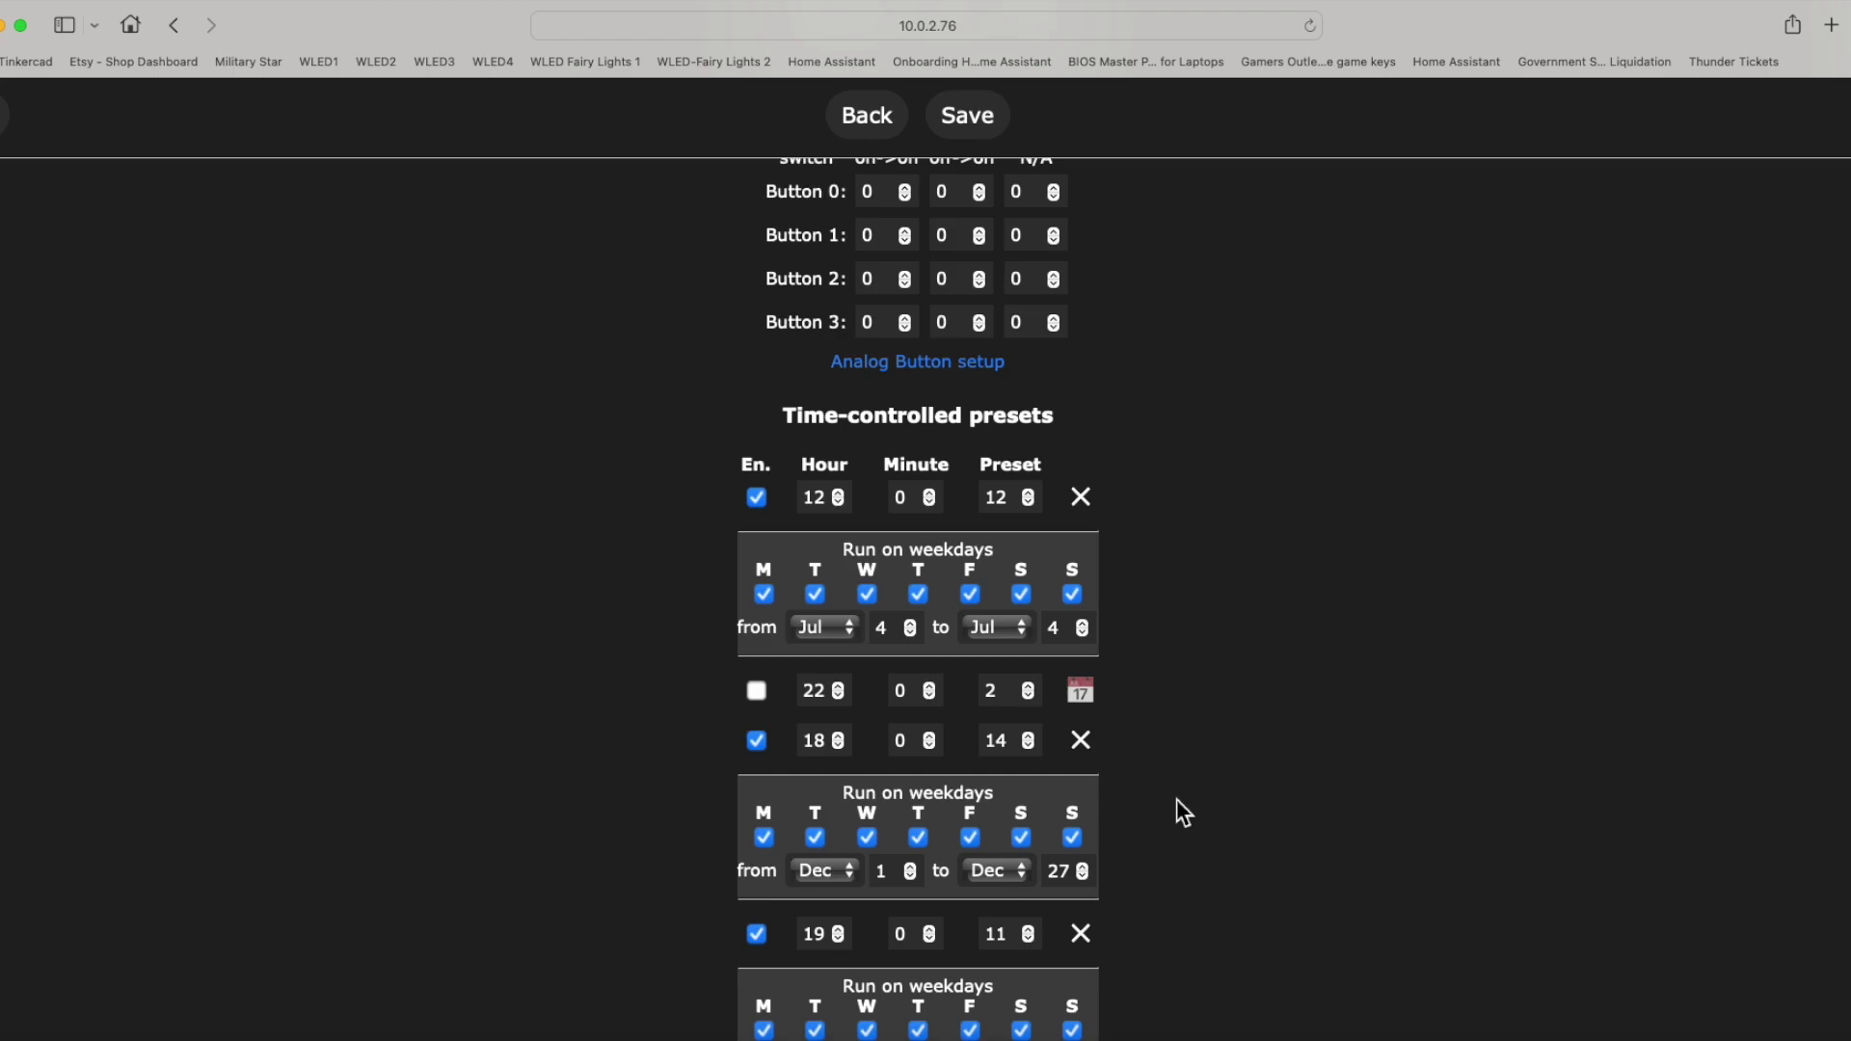
scroll(1176, 800, "down", 6)
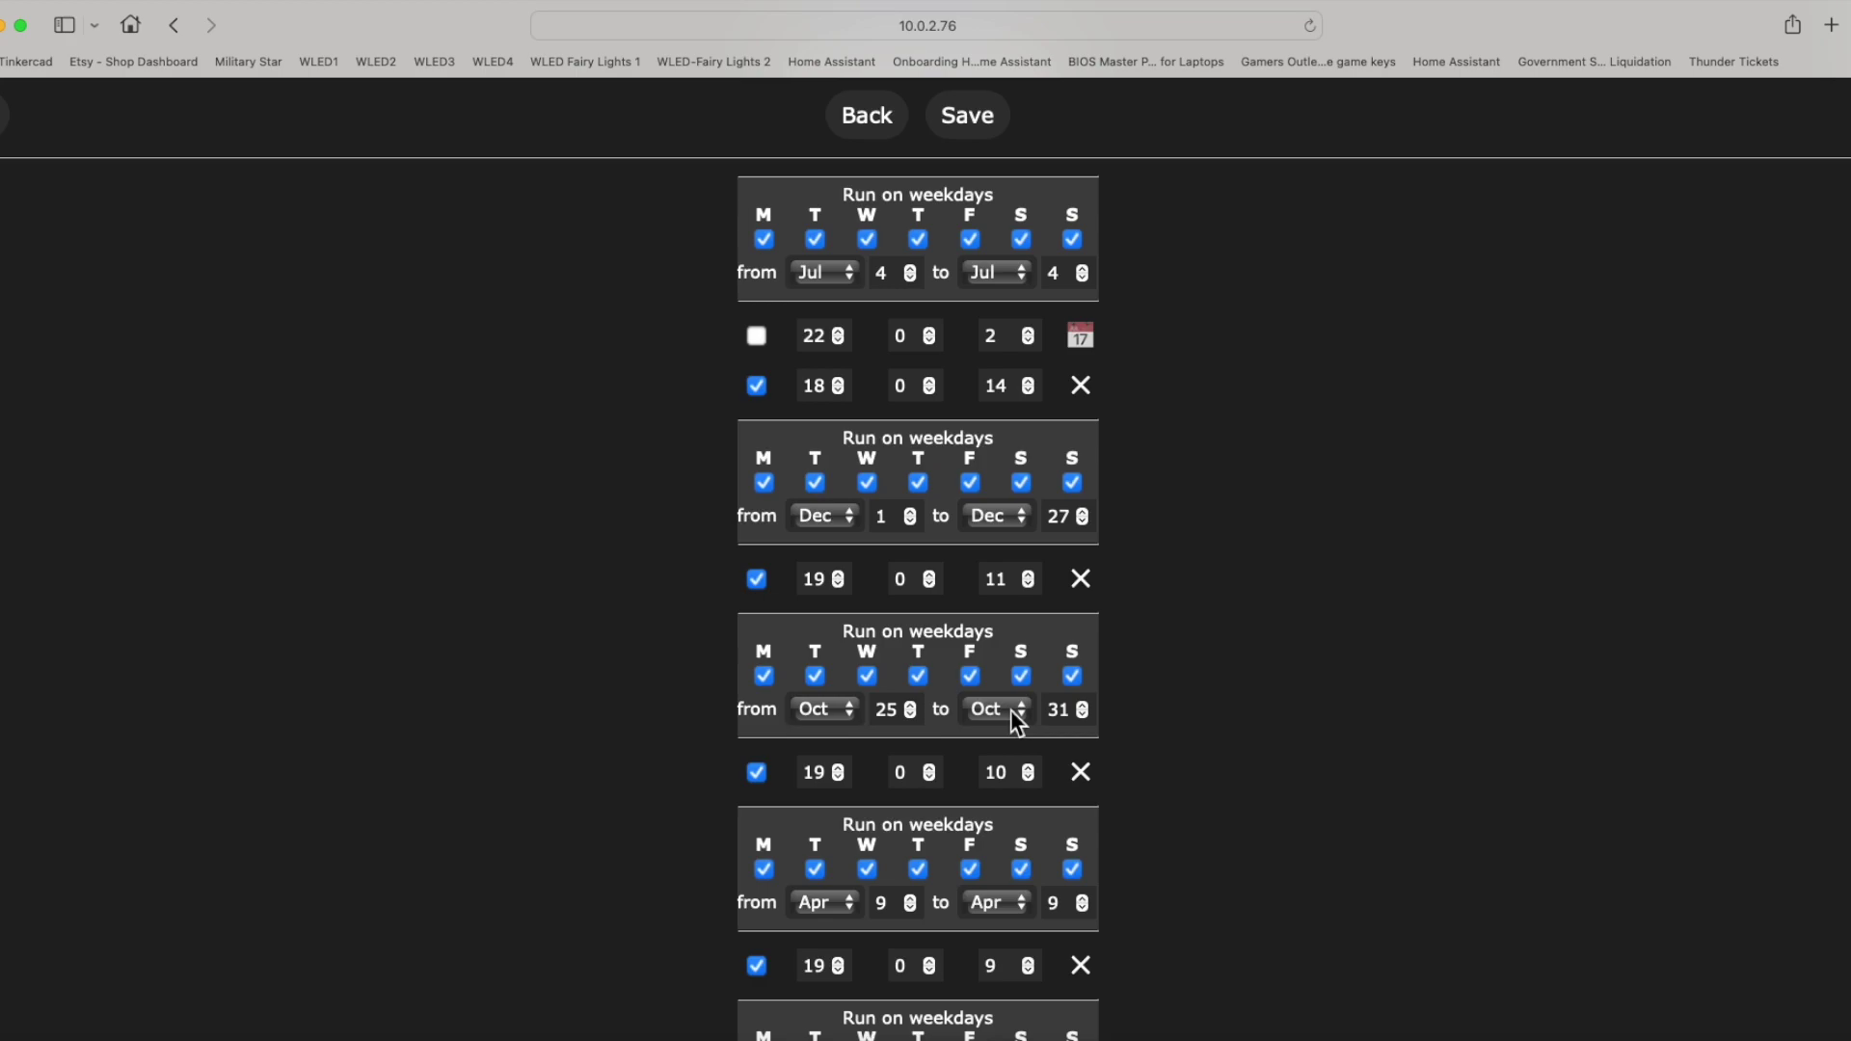
left_click(880, 124)
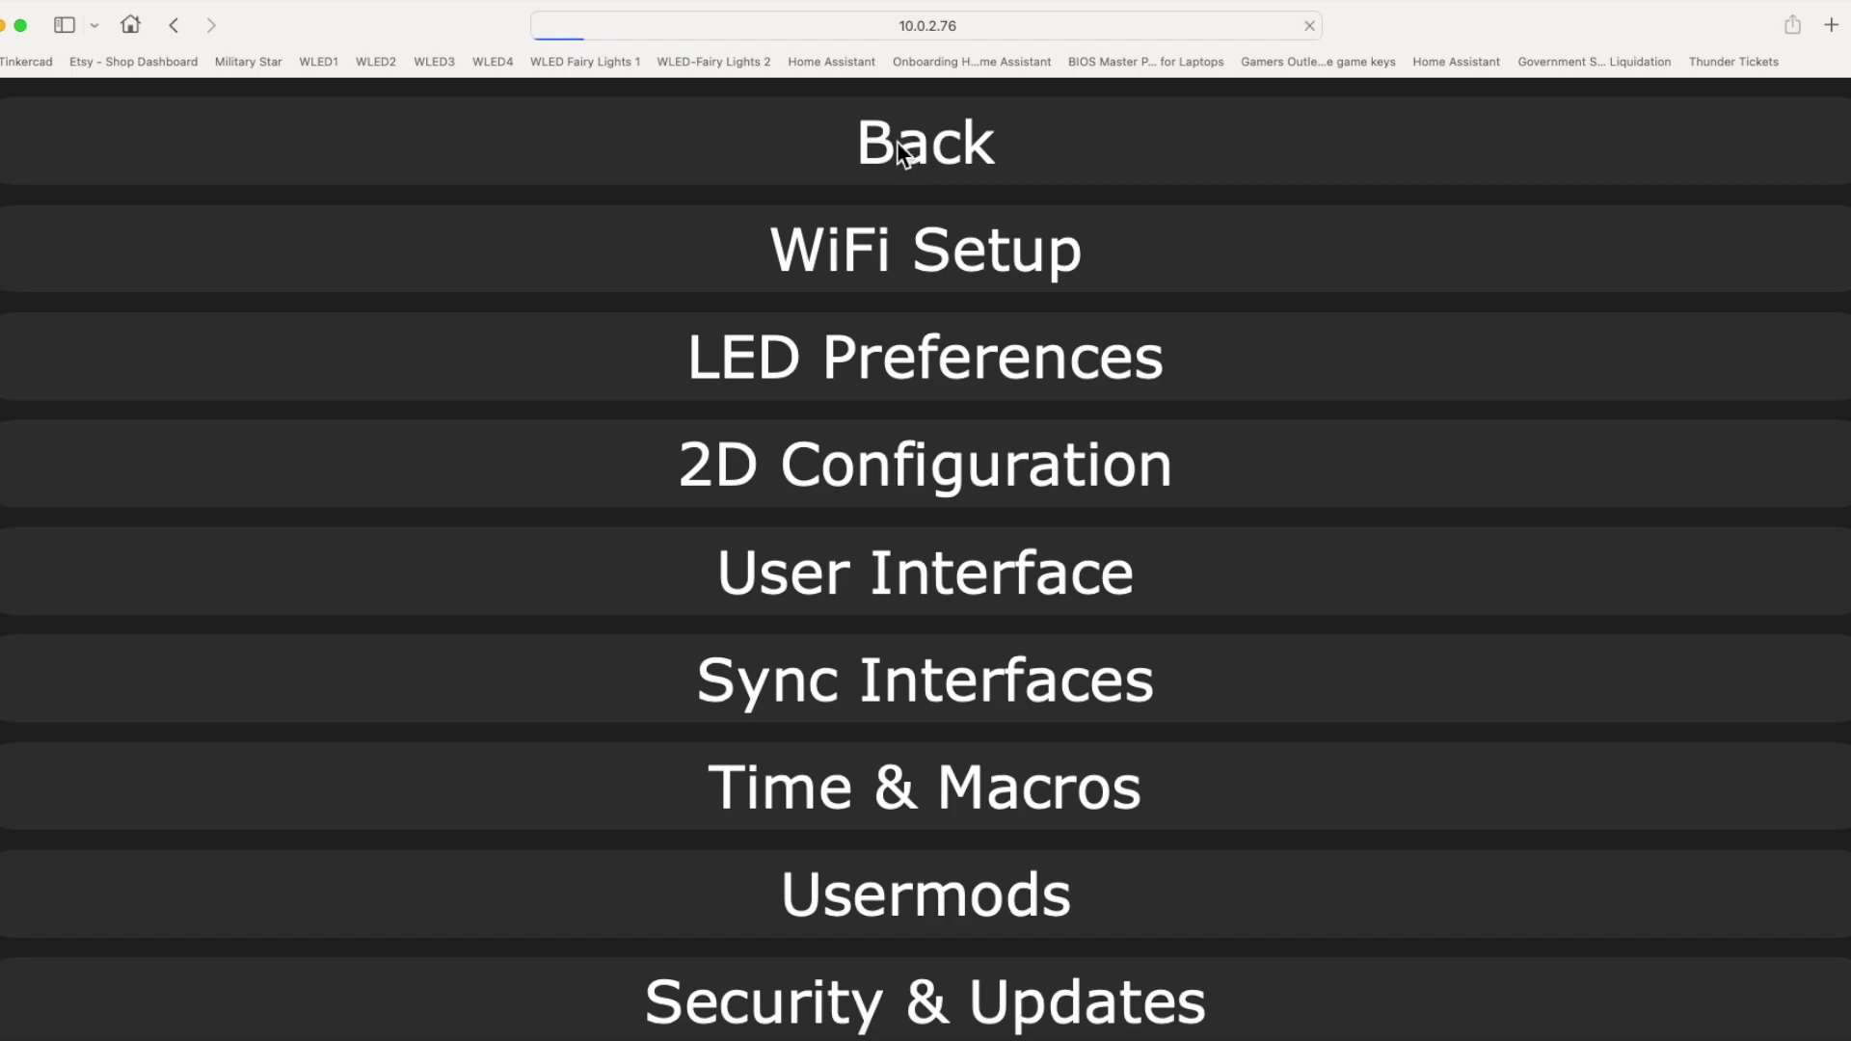
Return to the main UI, visit the 10.0.2.72 controller, then switch back to Fairy Lights 2 at 10.0.2.76
left_click(902, 152)
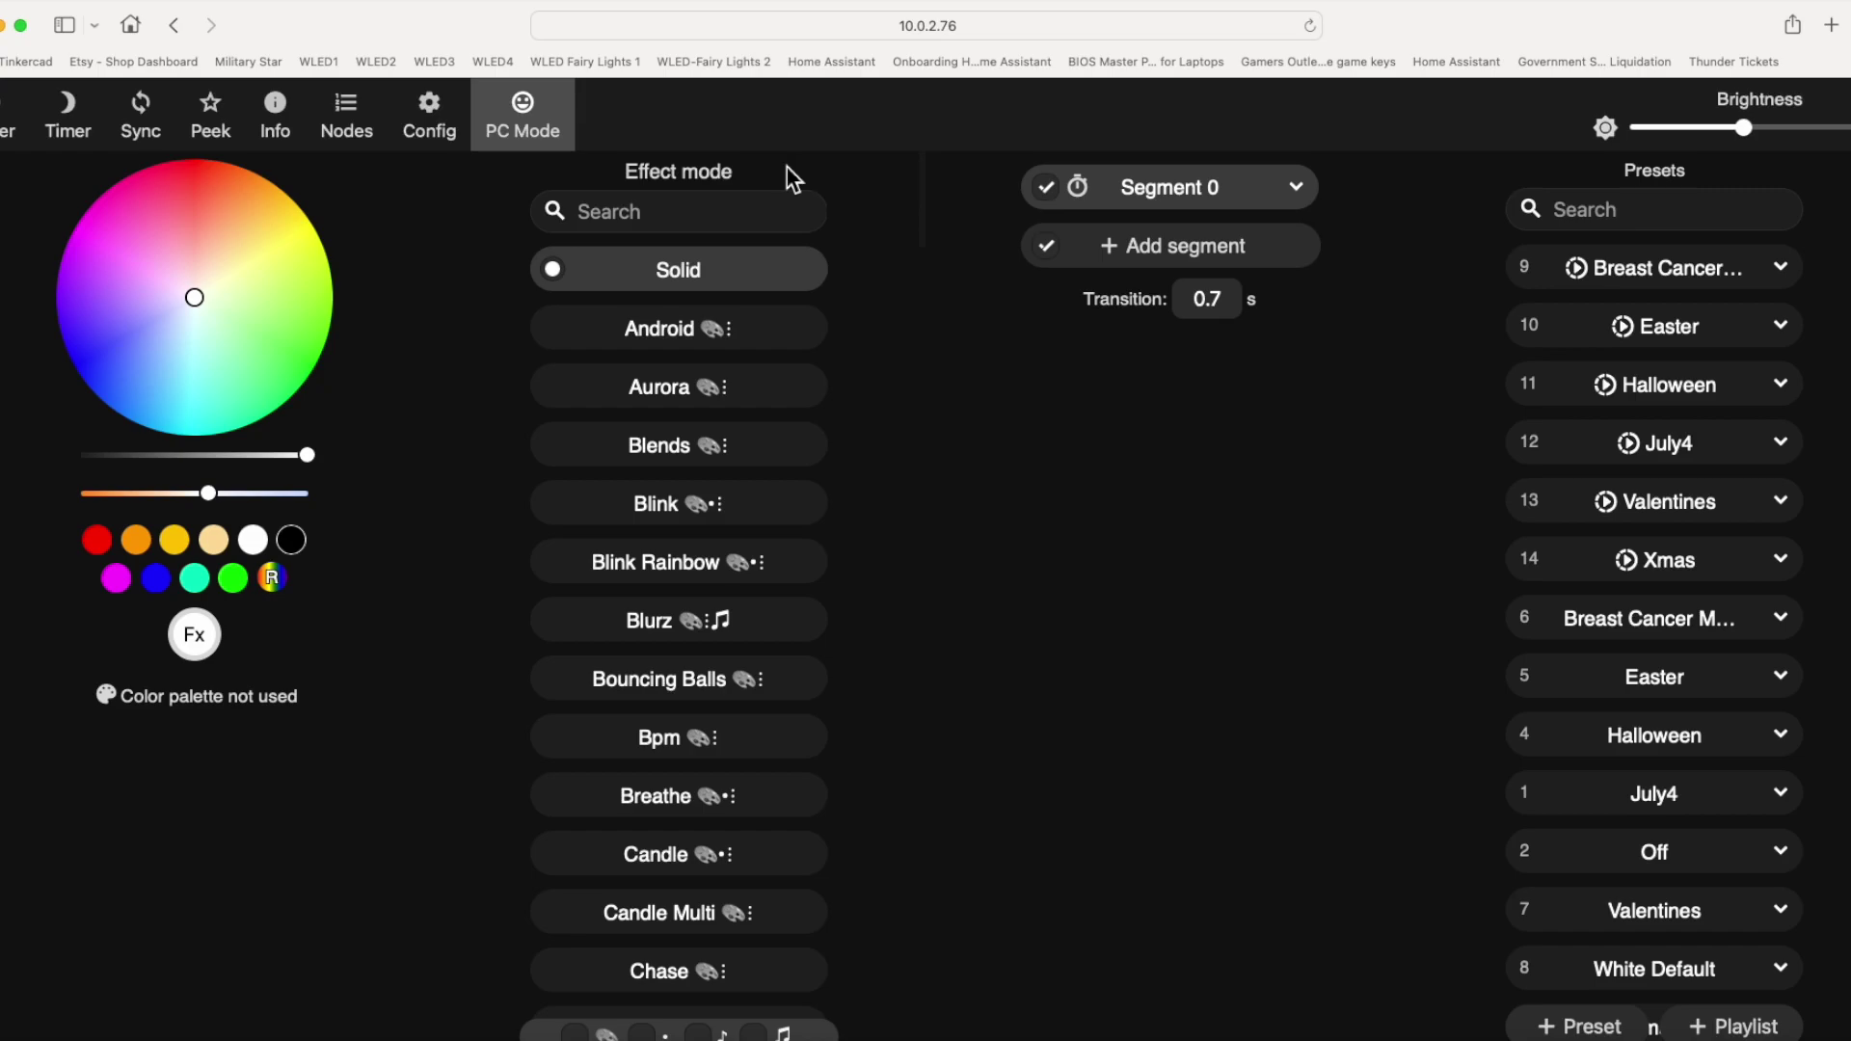
left_click(378, 62)
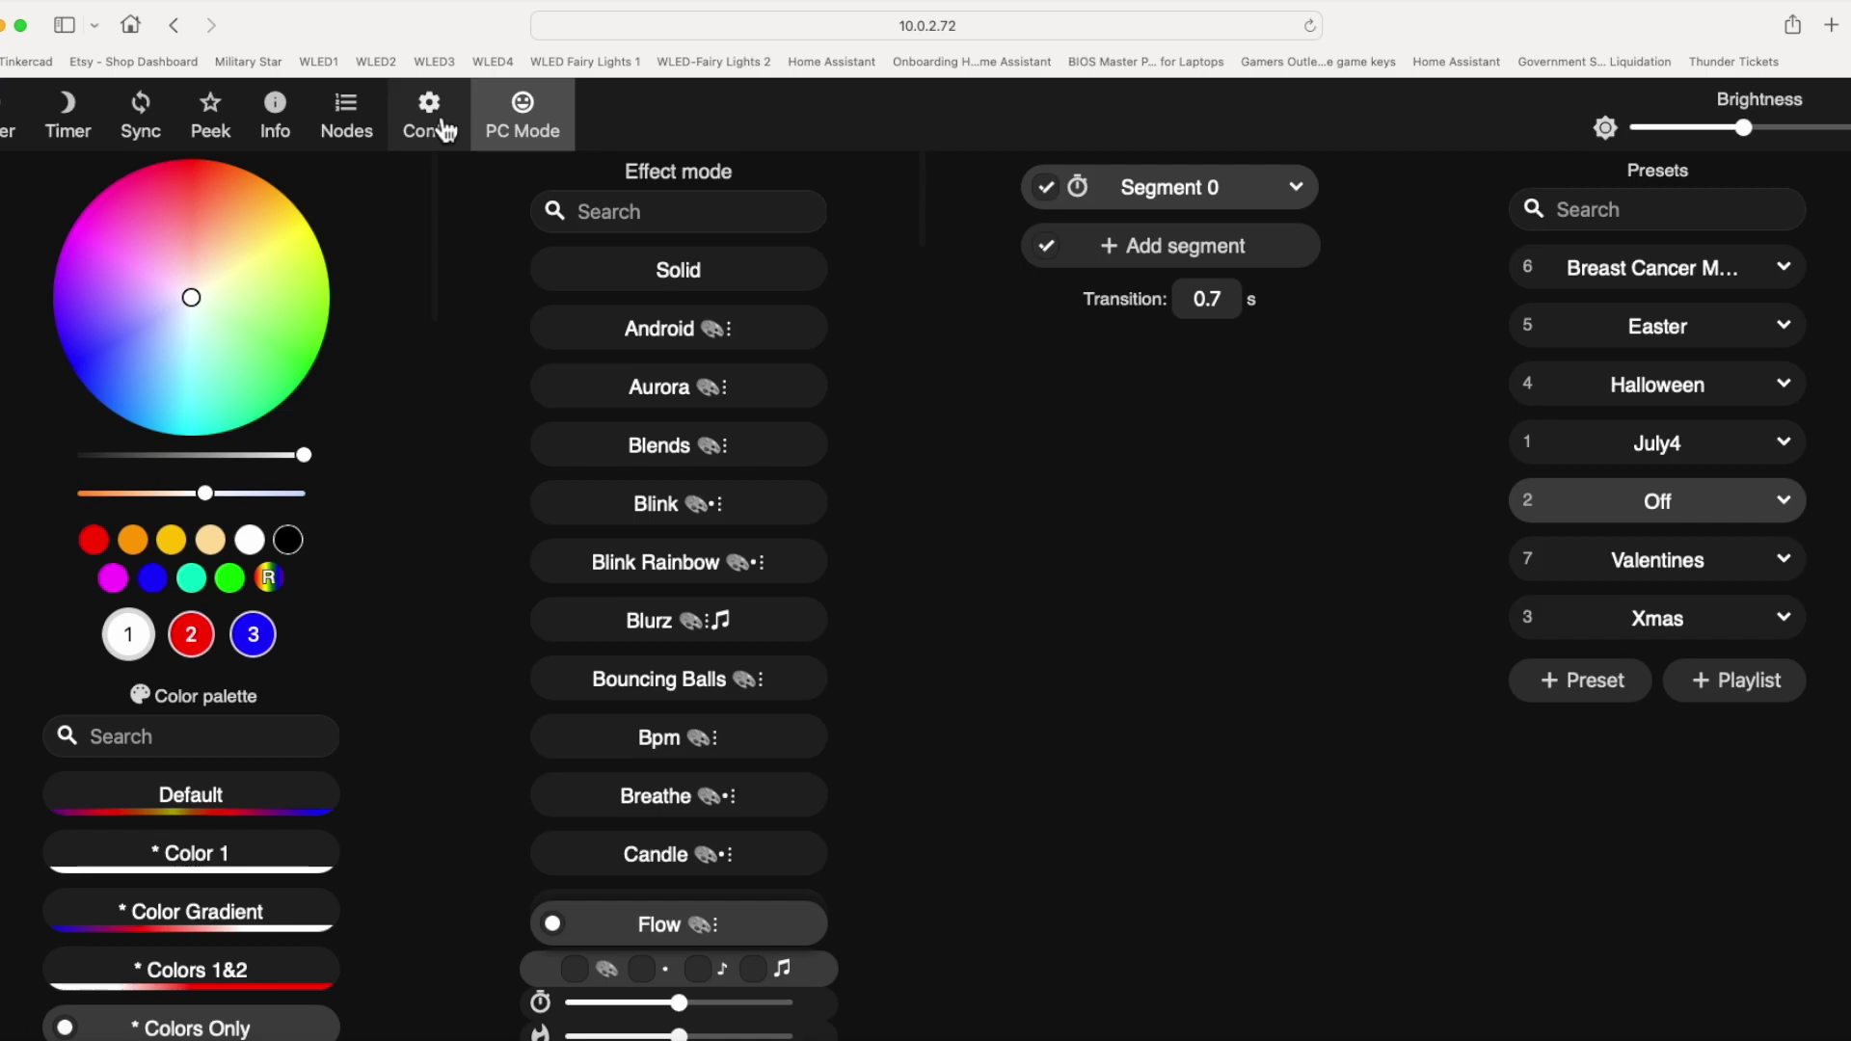
left_click(744, 64)
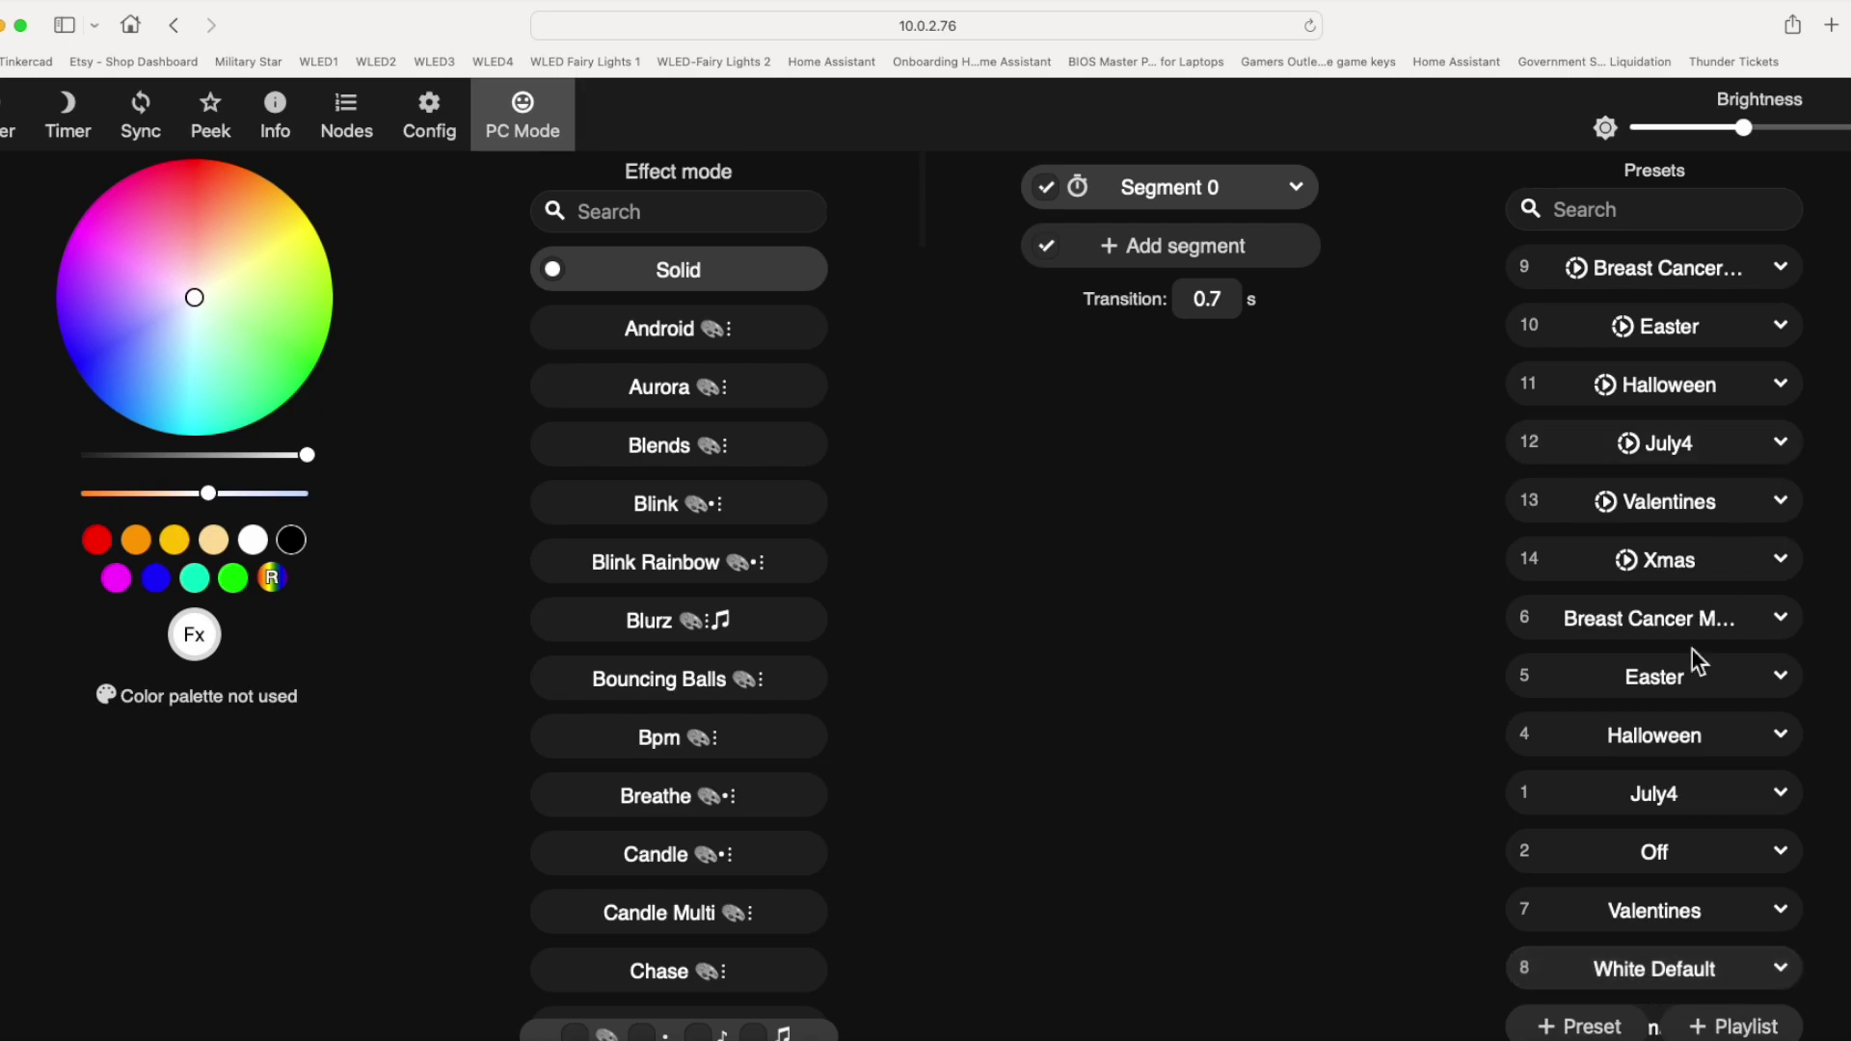
Try the July4 and Off presets, inspect Easter's stored API command, then reapply July4
left_click(1674, 816)
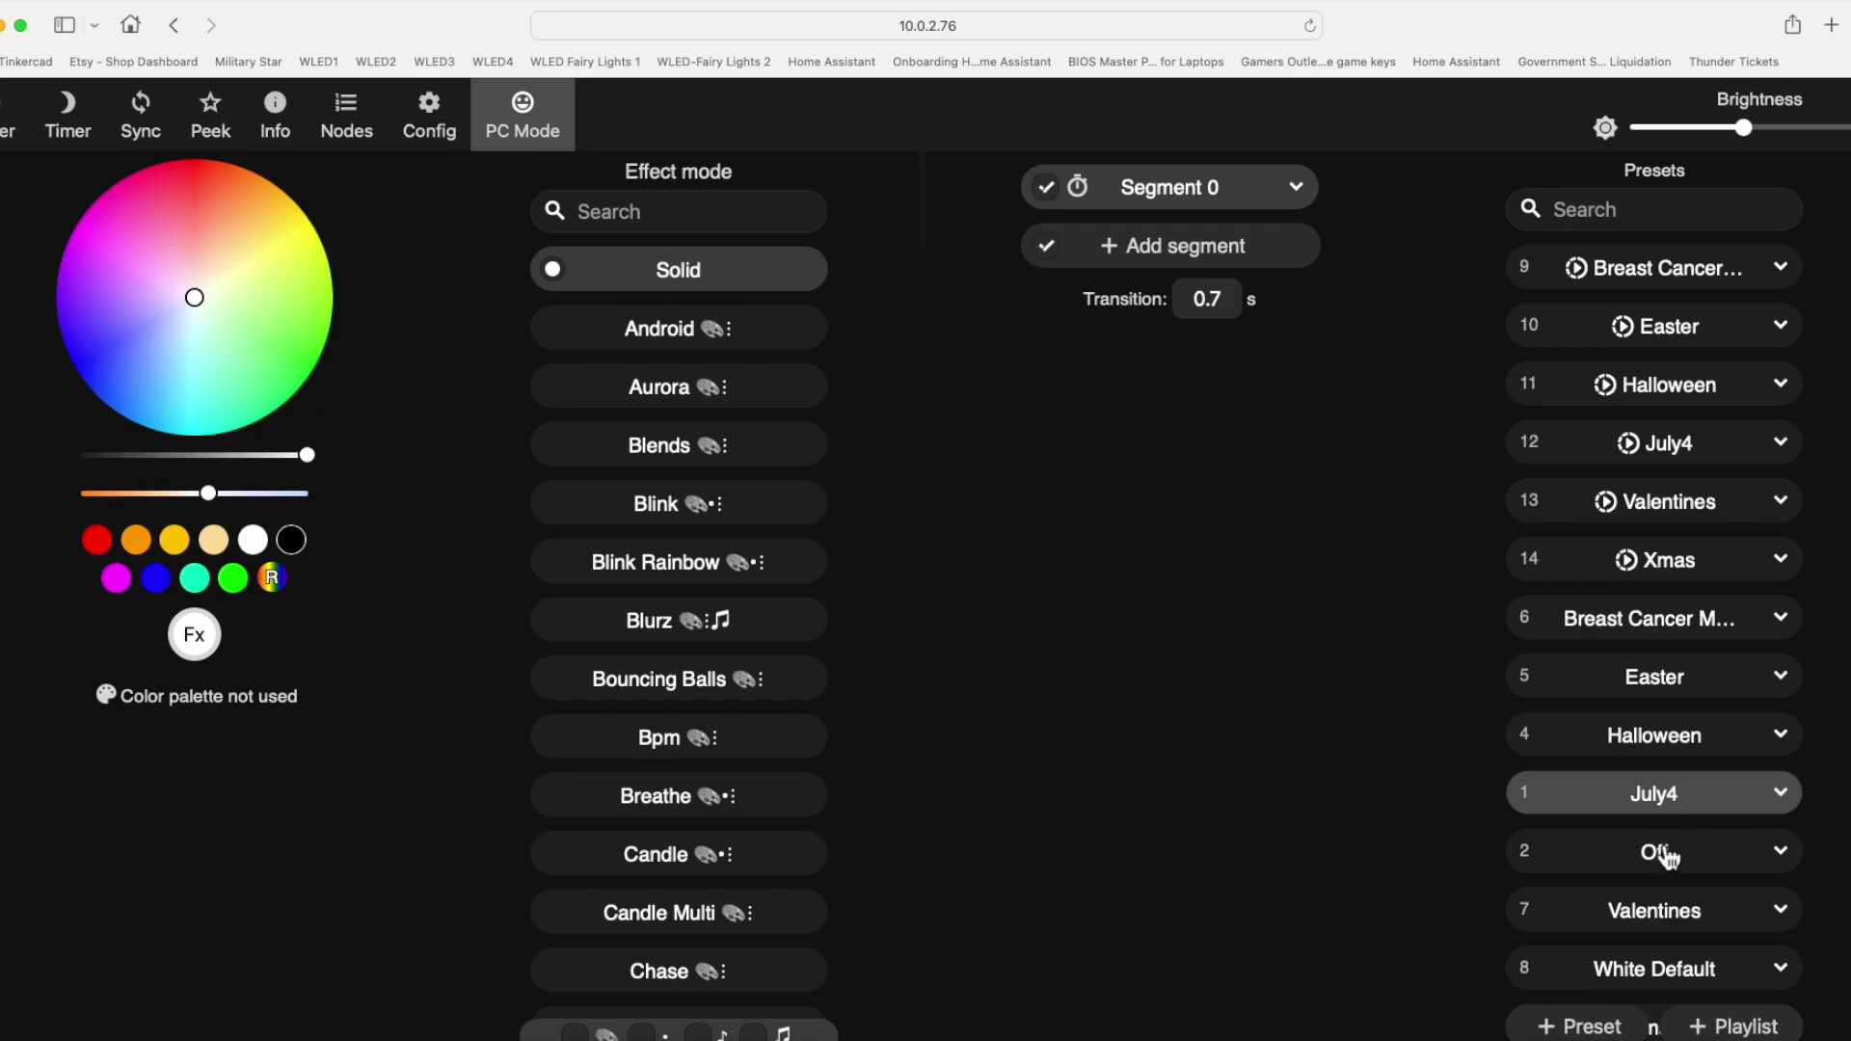
left_click(1668, 856)
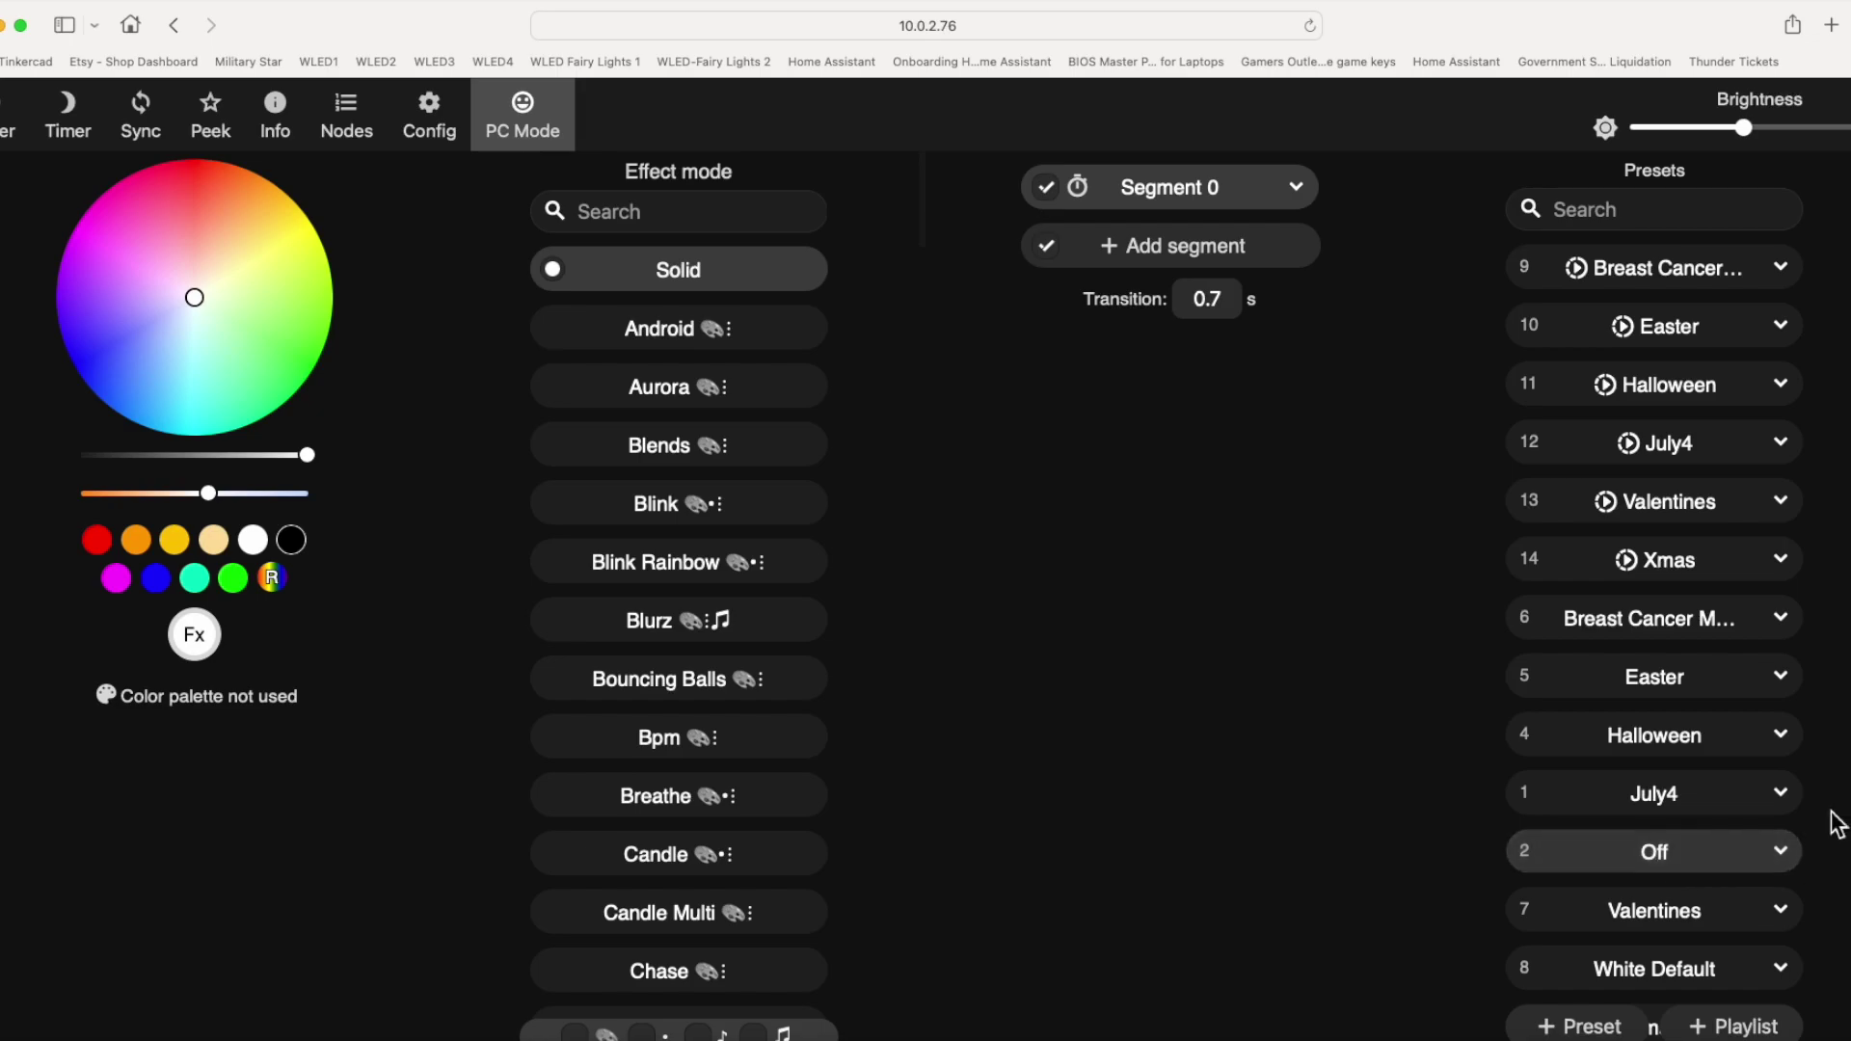
left_click(1783, 682)
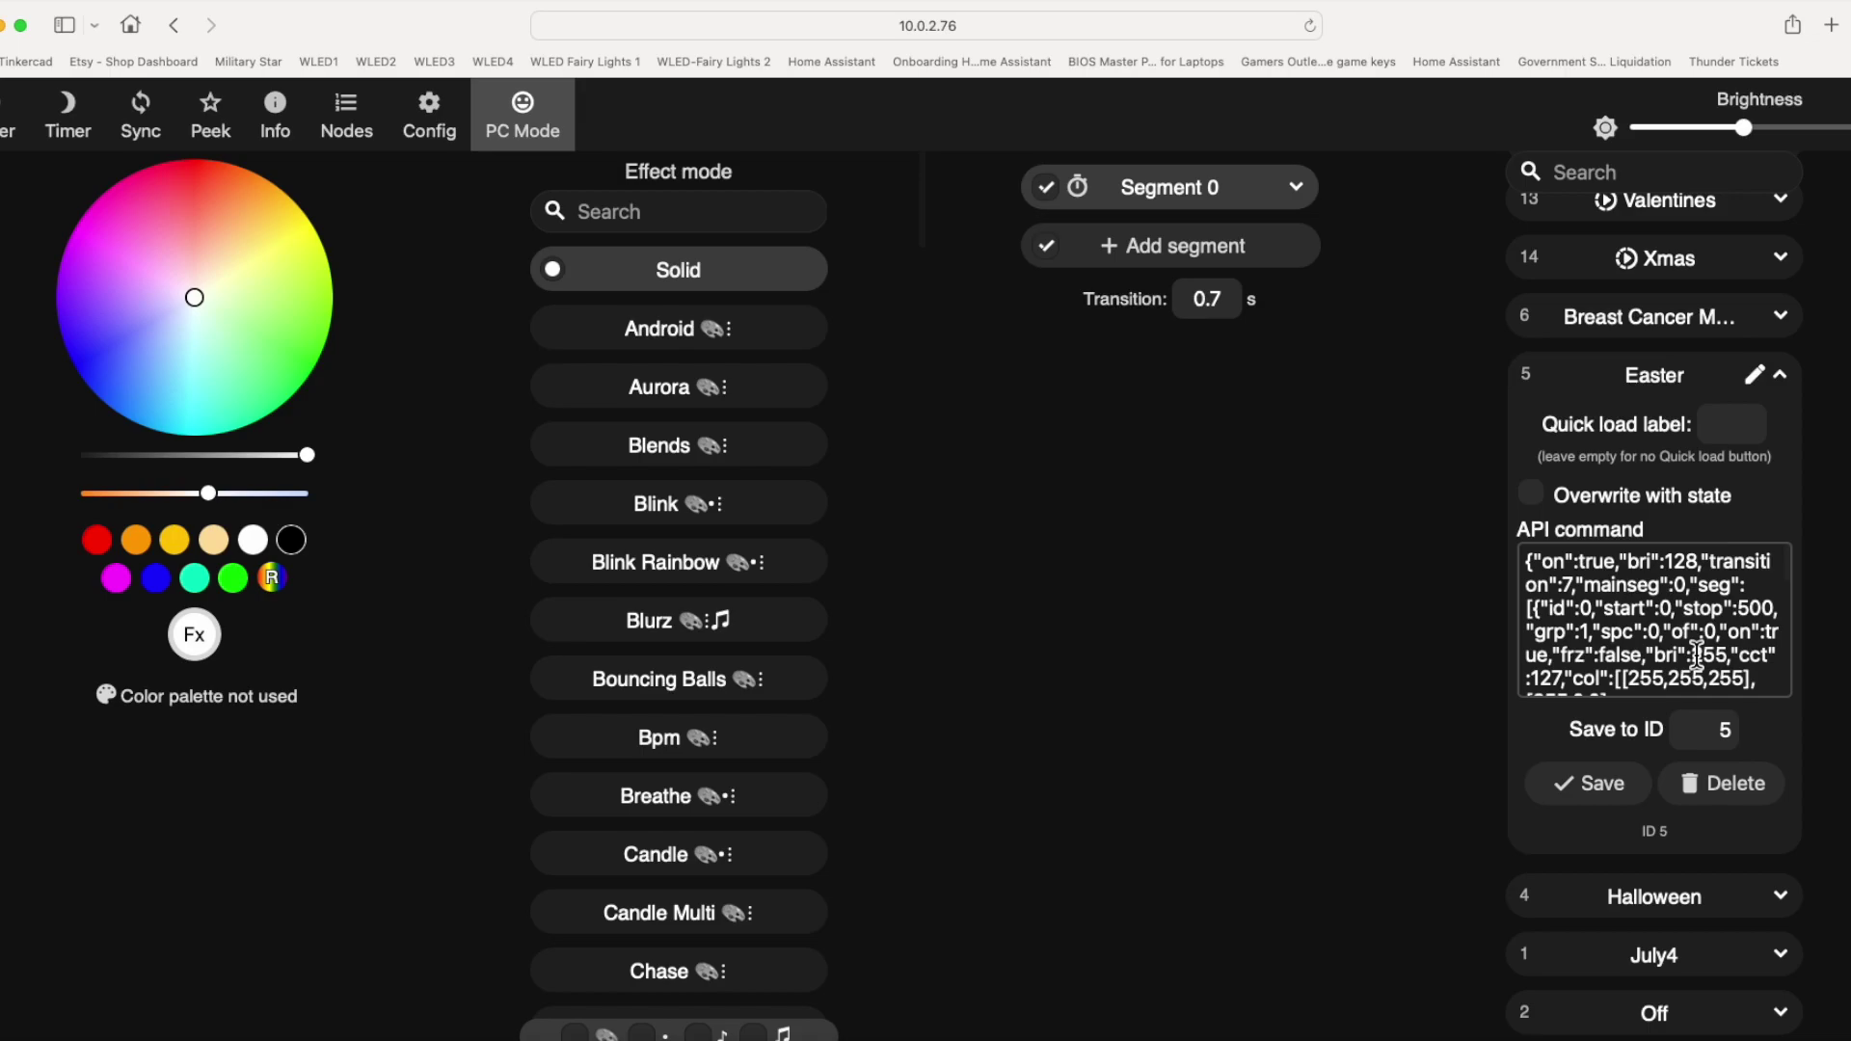
left_click(1782, 378)
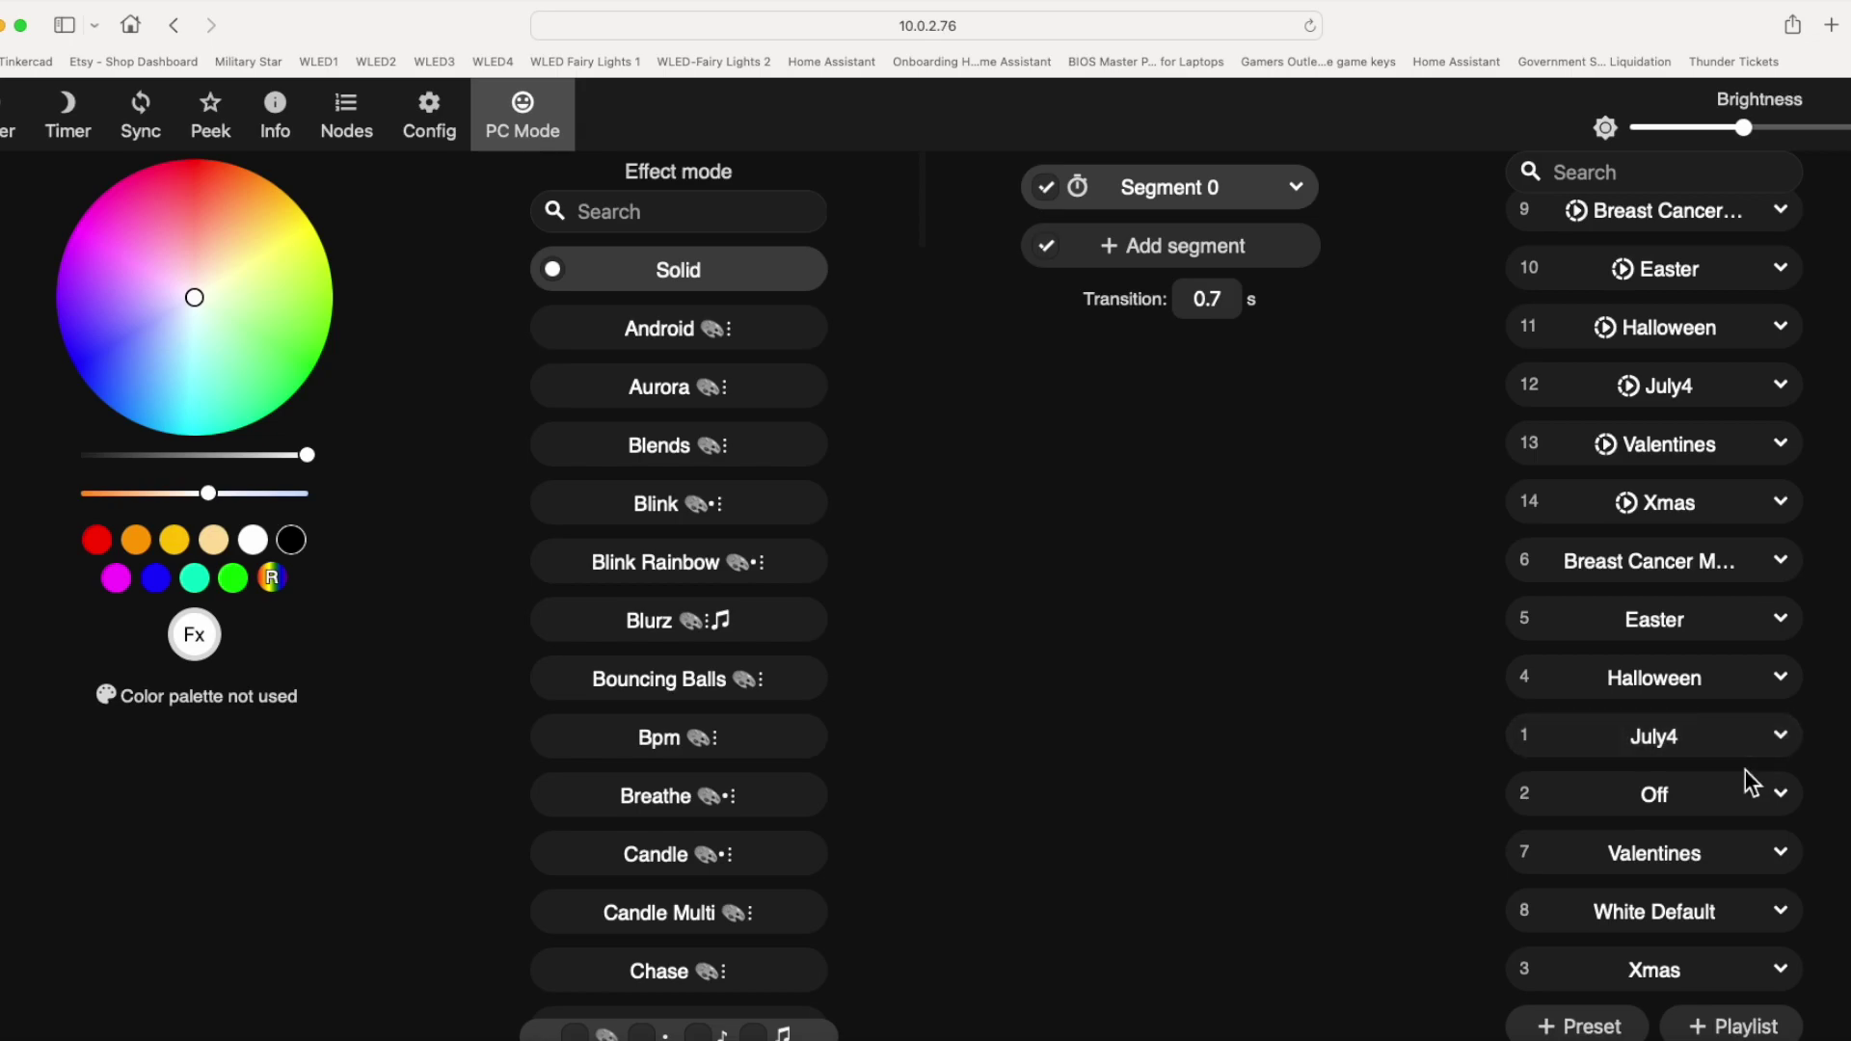
left_click(1650, 752)
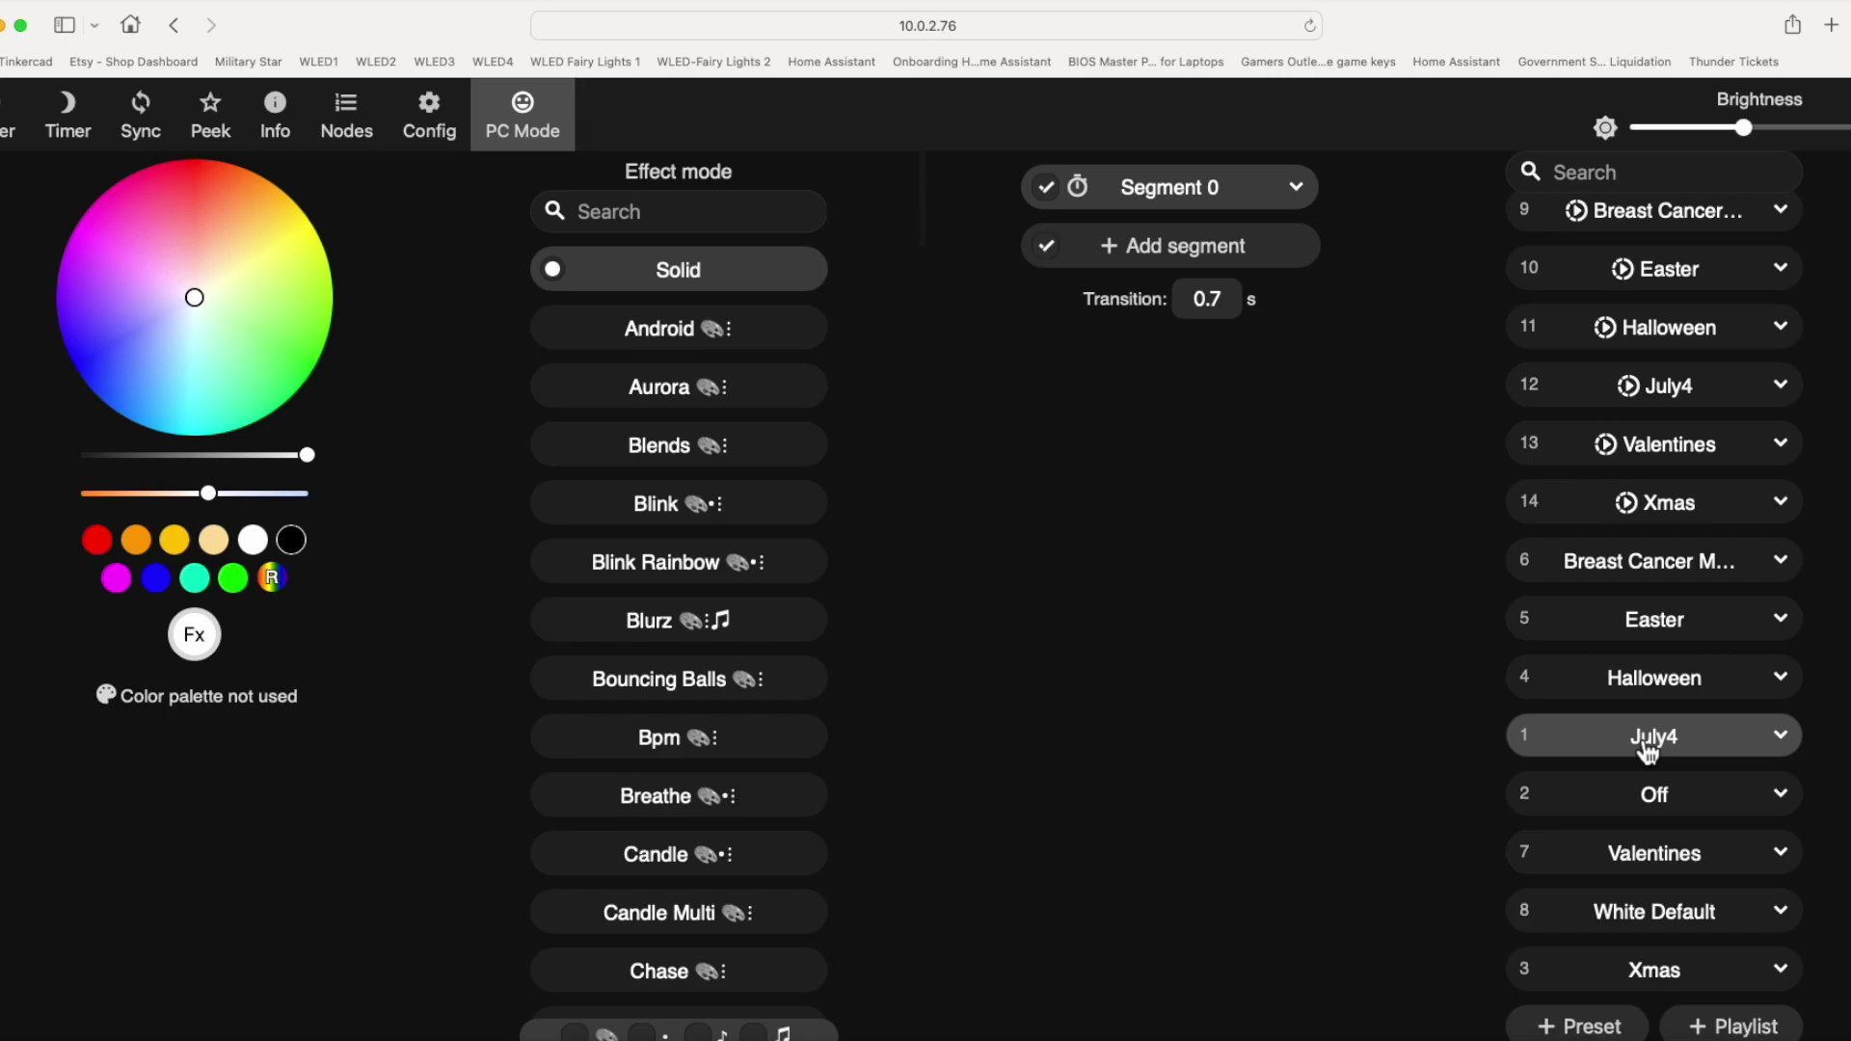
Recheck the schedule, including the 12:00 Jul 4 timer for playlist 12, then return to main controls
left_click(436, 119)
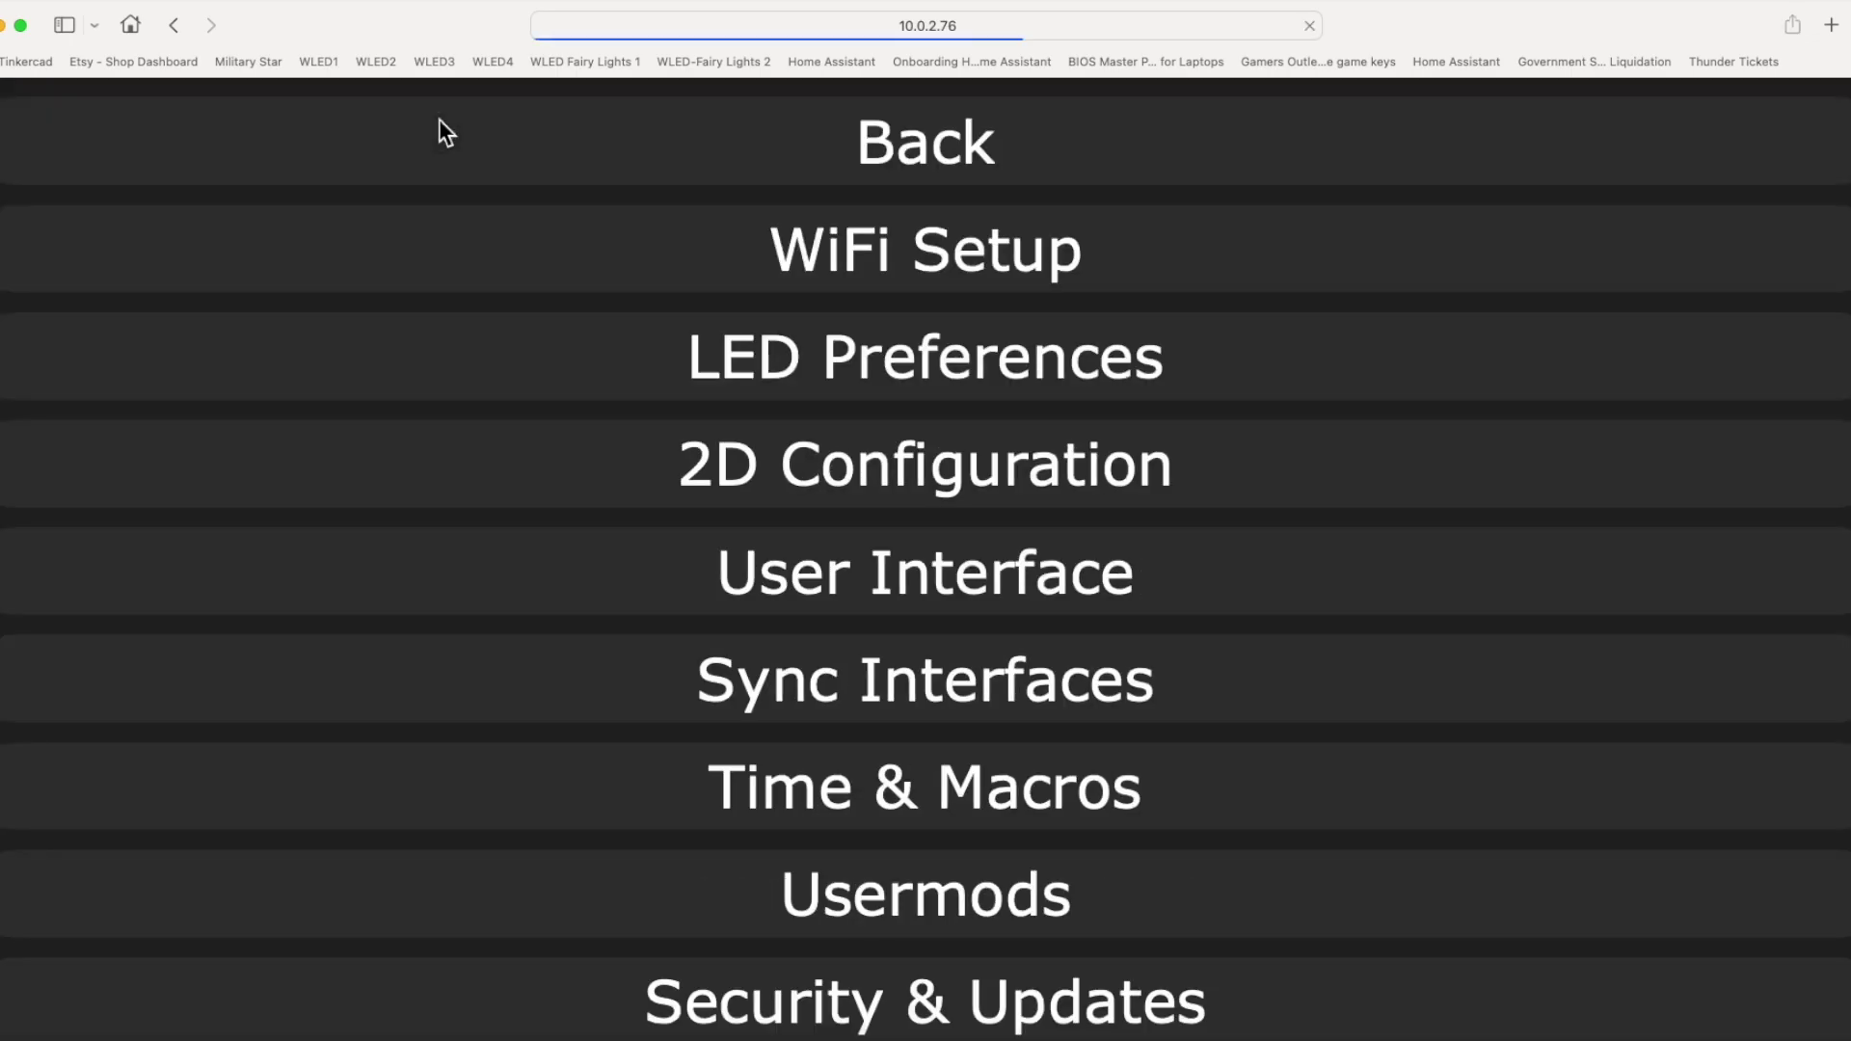
left_click(951, 803)
scroll(1003, 800, "down", 7)
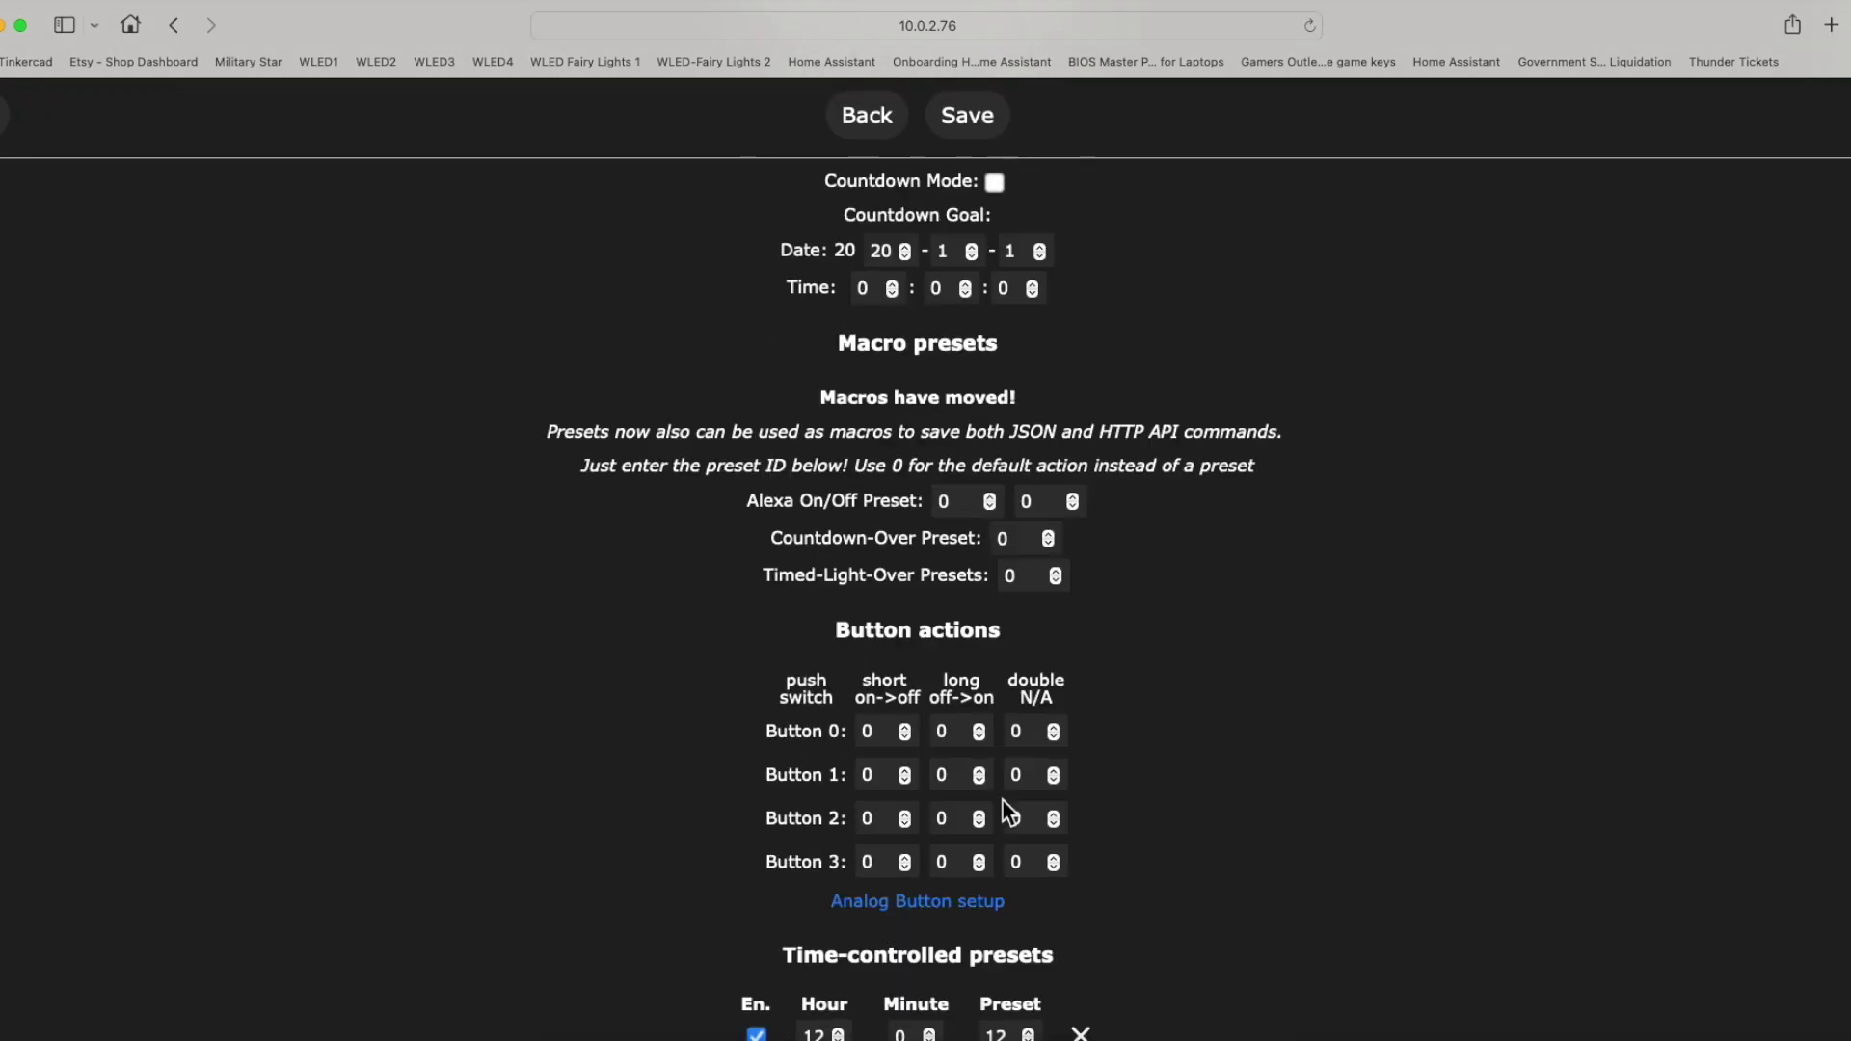
scroll(1003, 800, "down", 6)
scroll(1003, 810, "down", 1)
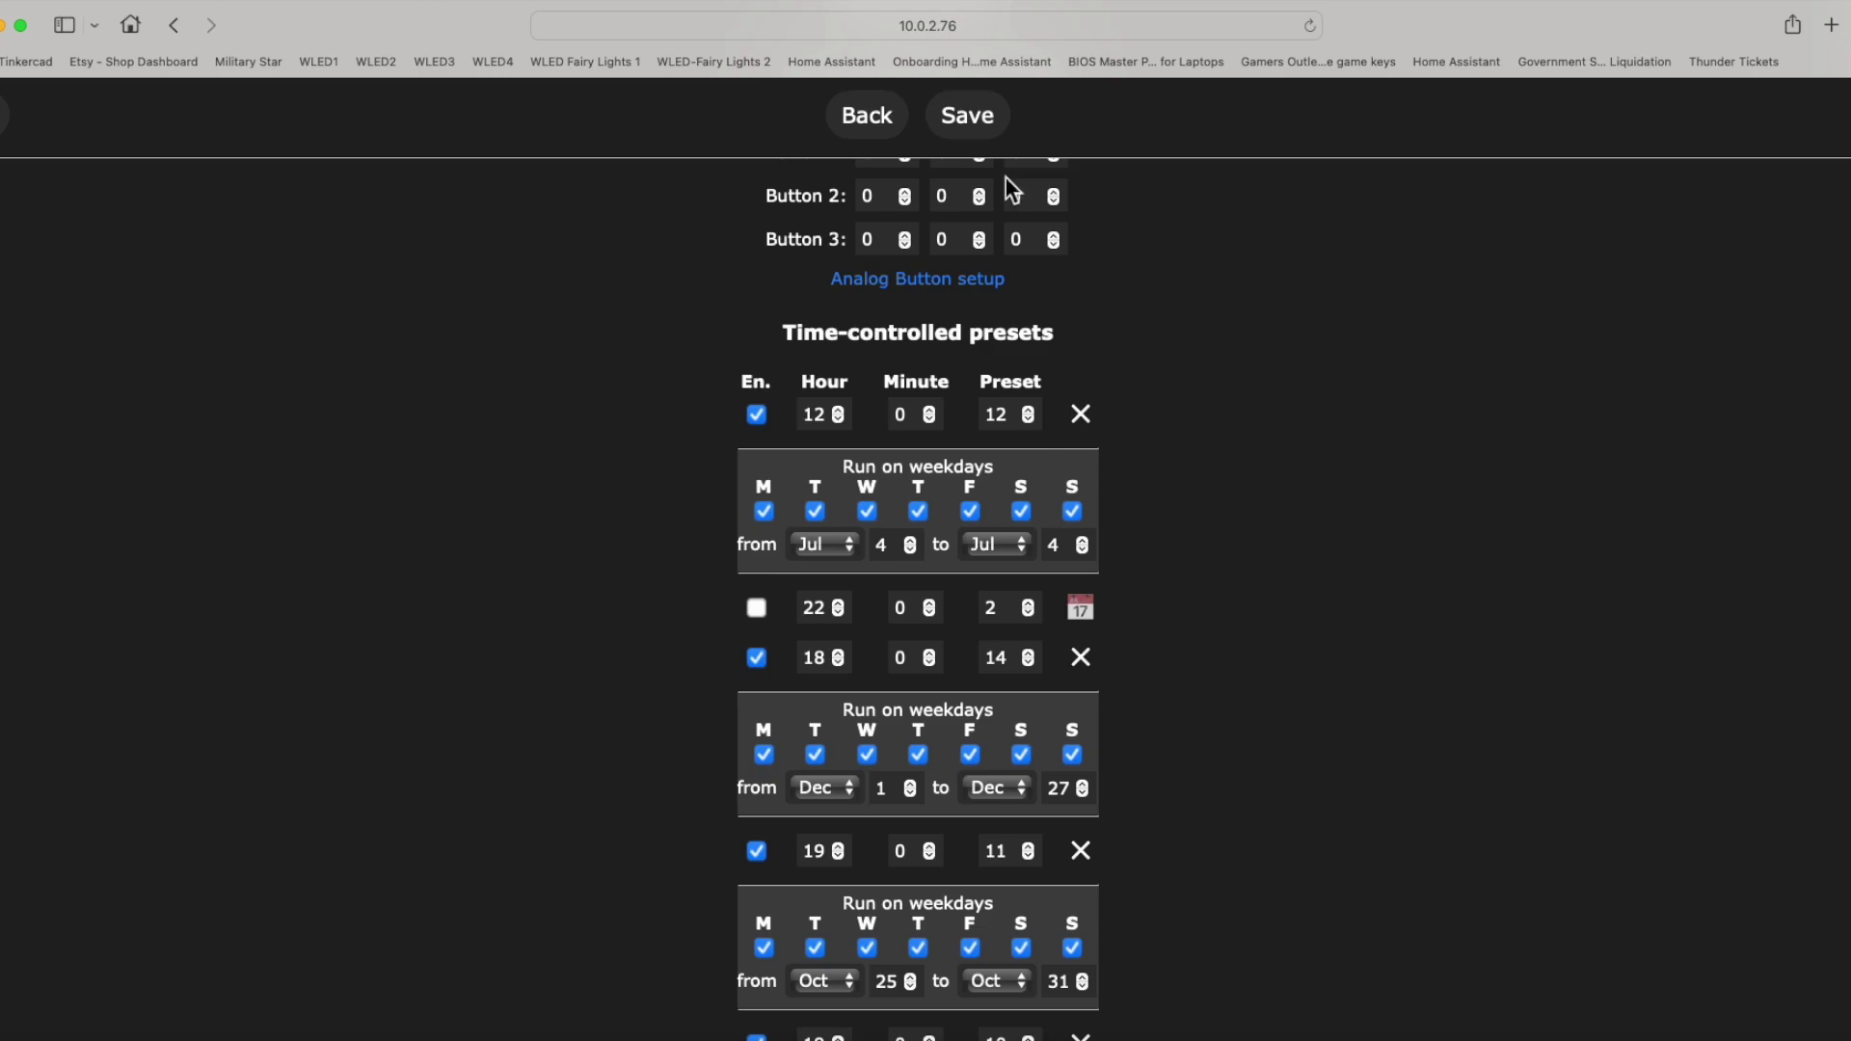
left_click(880, 117)
left_click(882, 142)
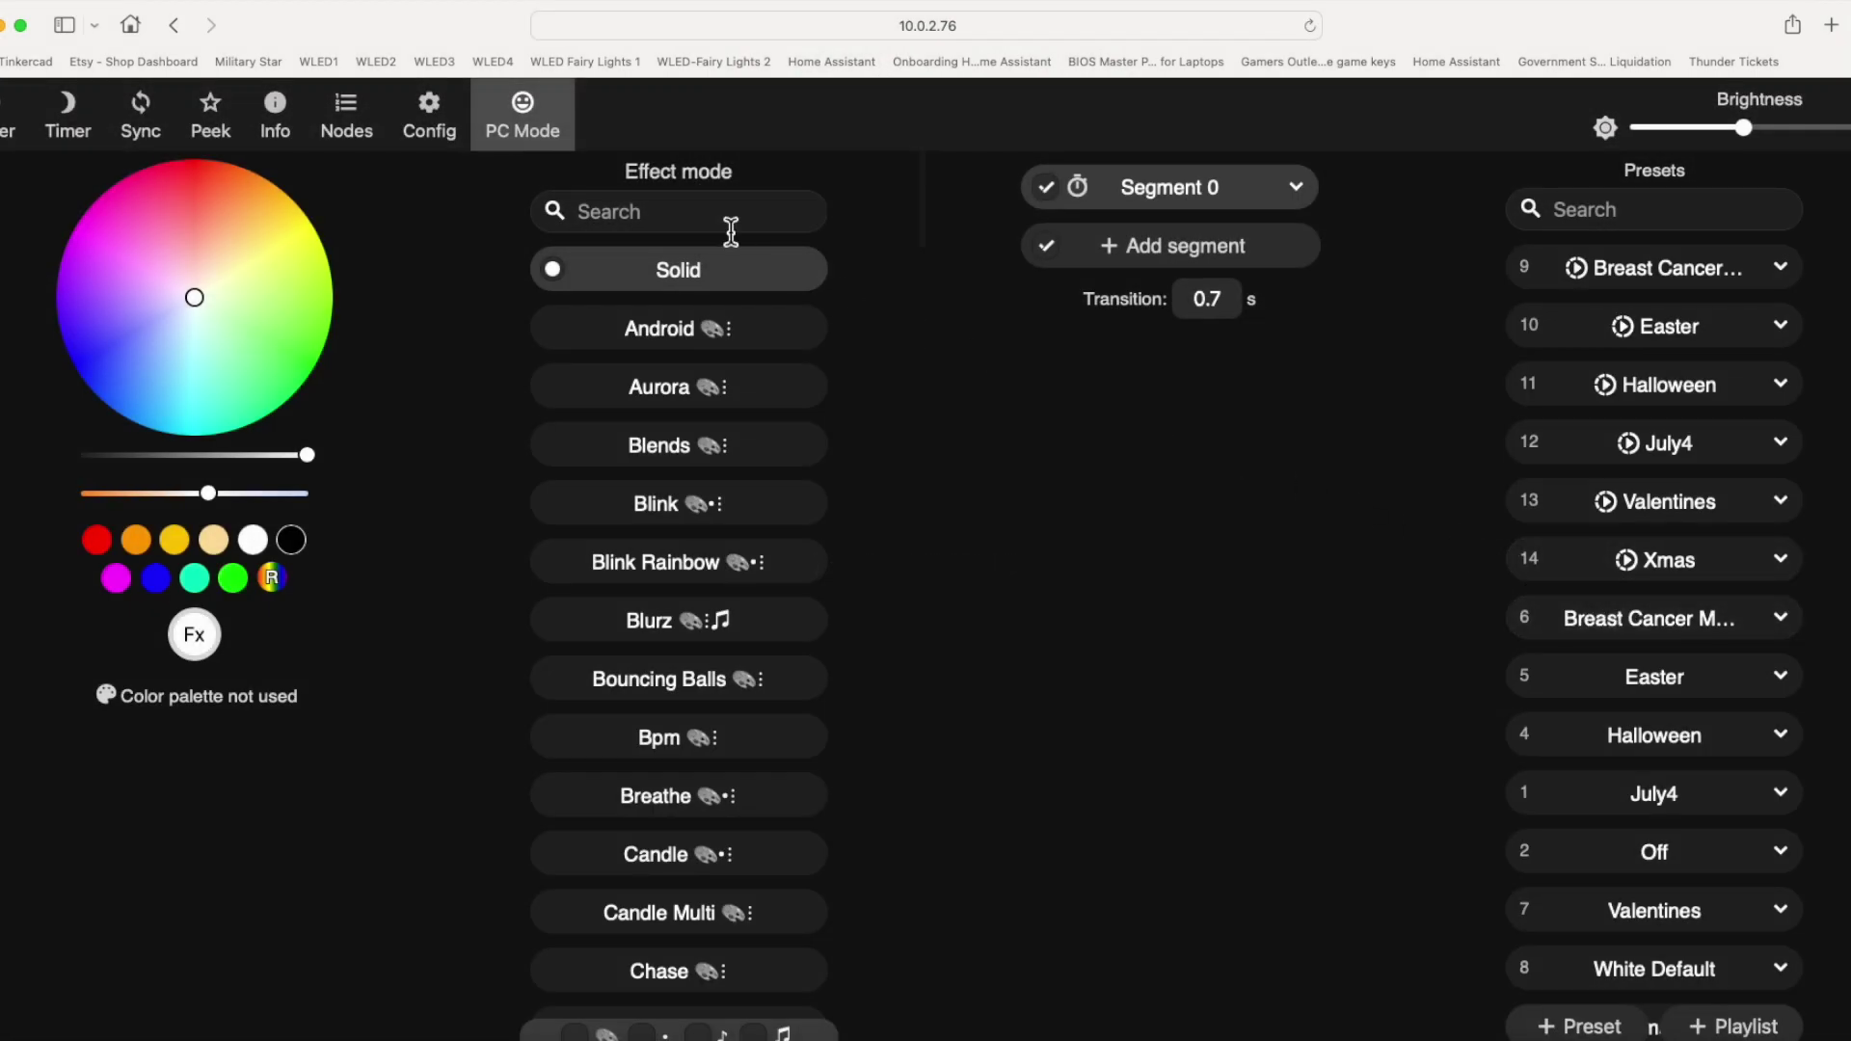
Start the July4 playlist, then view LED Preferences' Timed light defaults: 60 min, brightness 0, Fade
left_click(1628, 451)
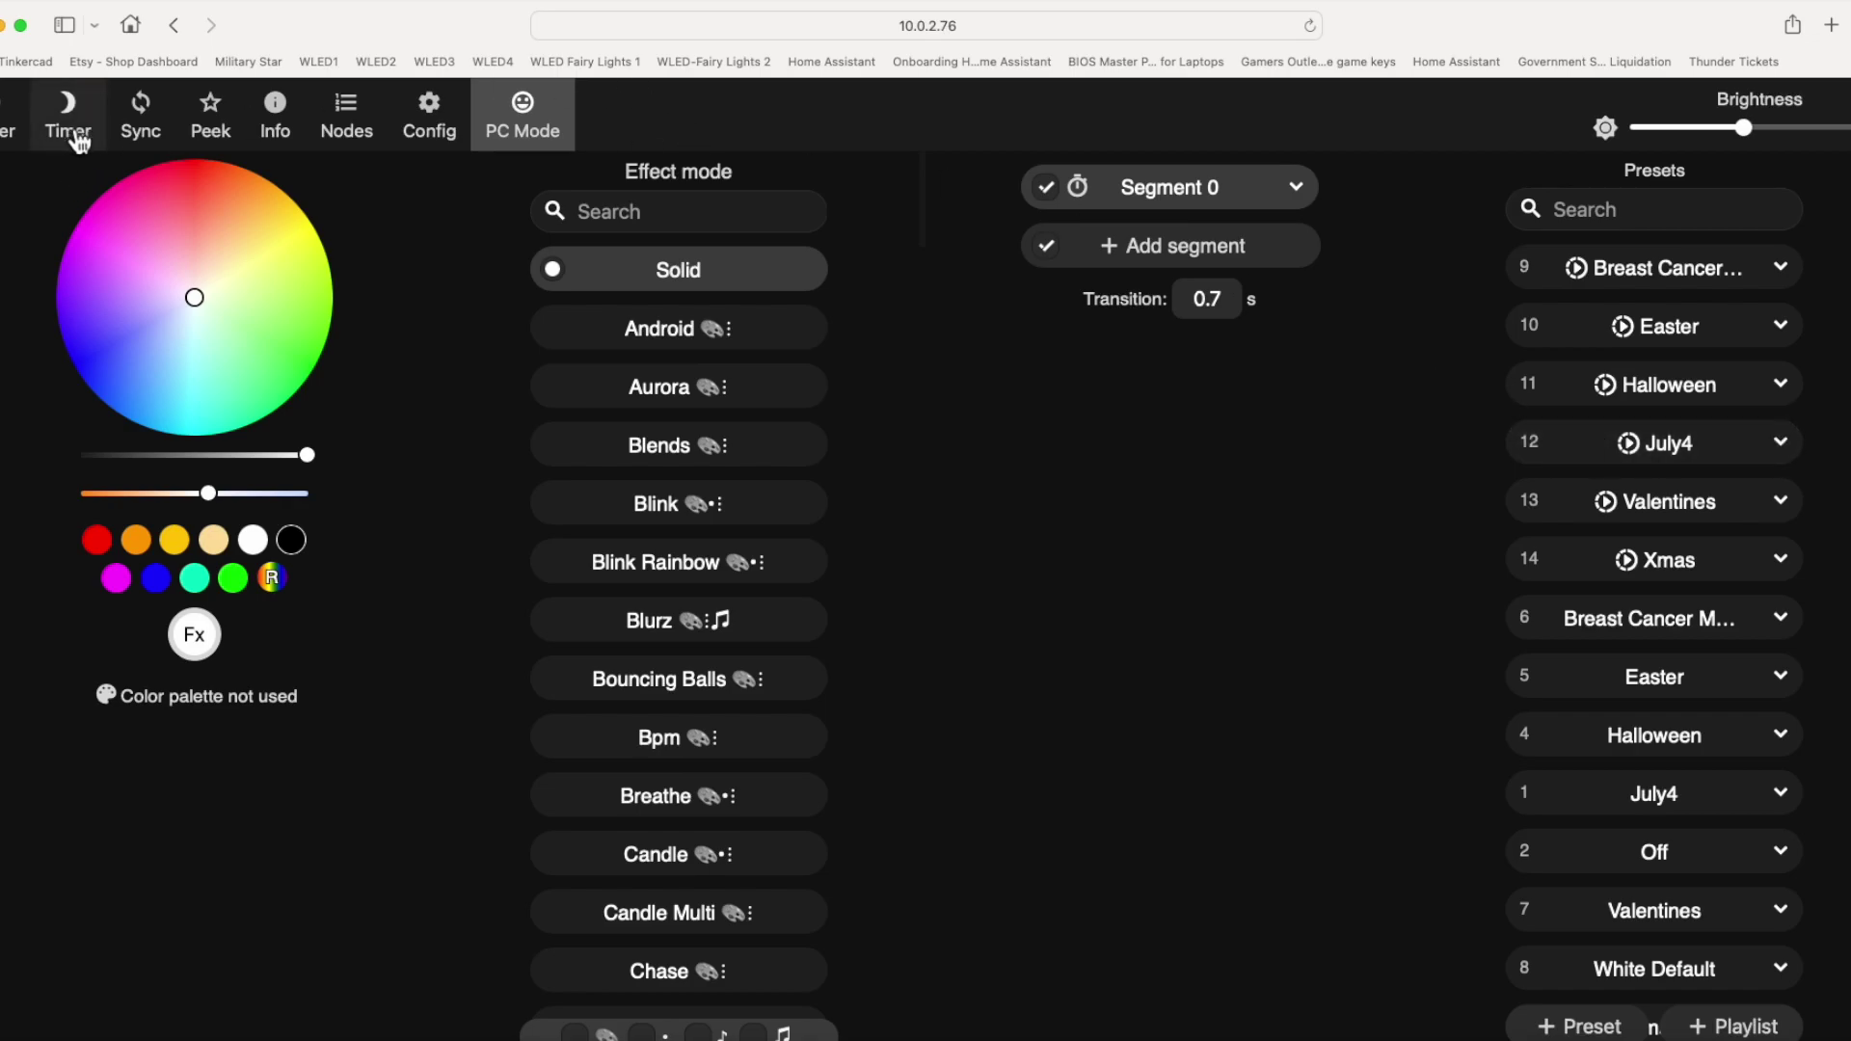
left_click(429, 120)
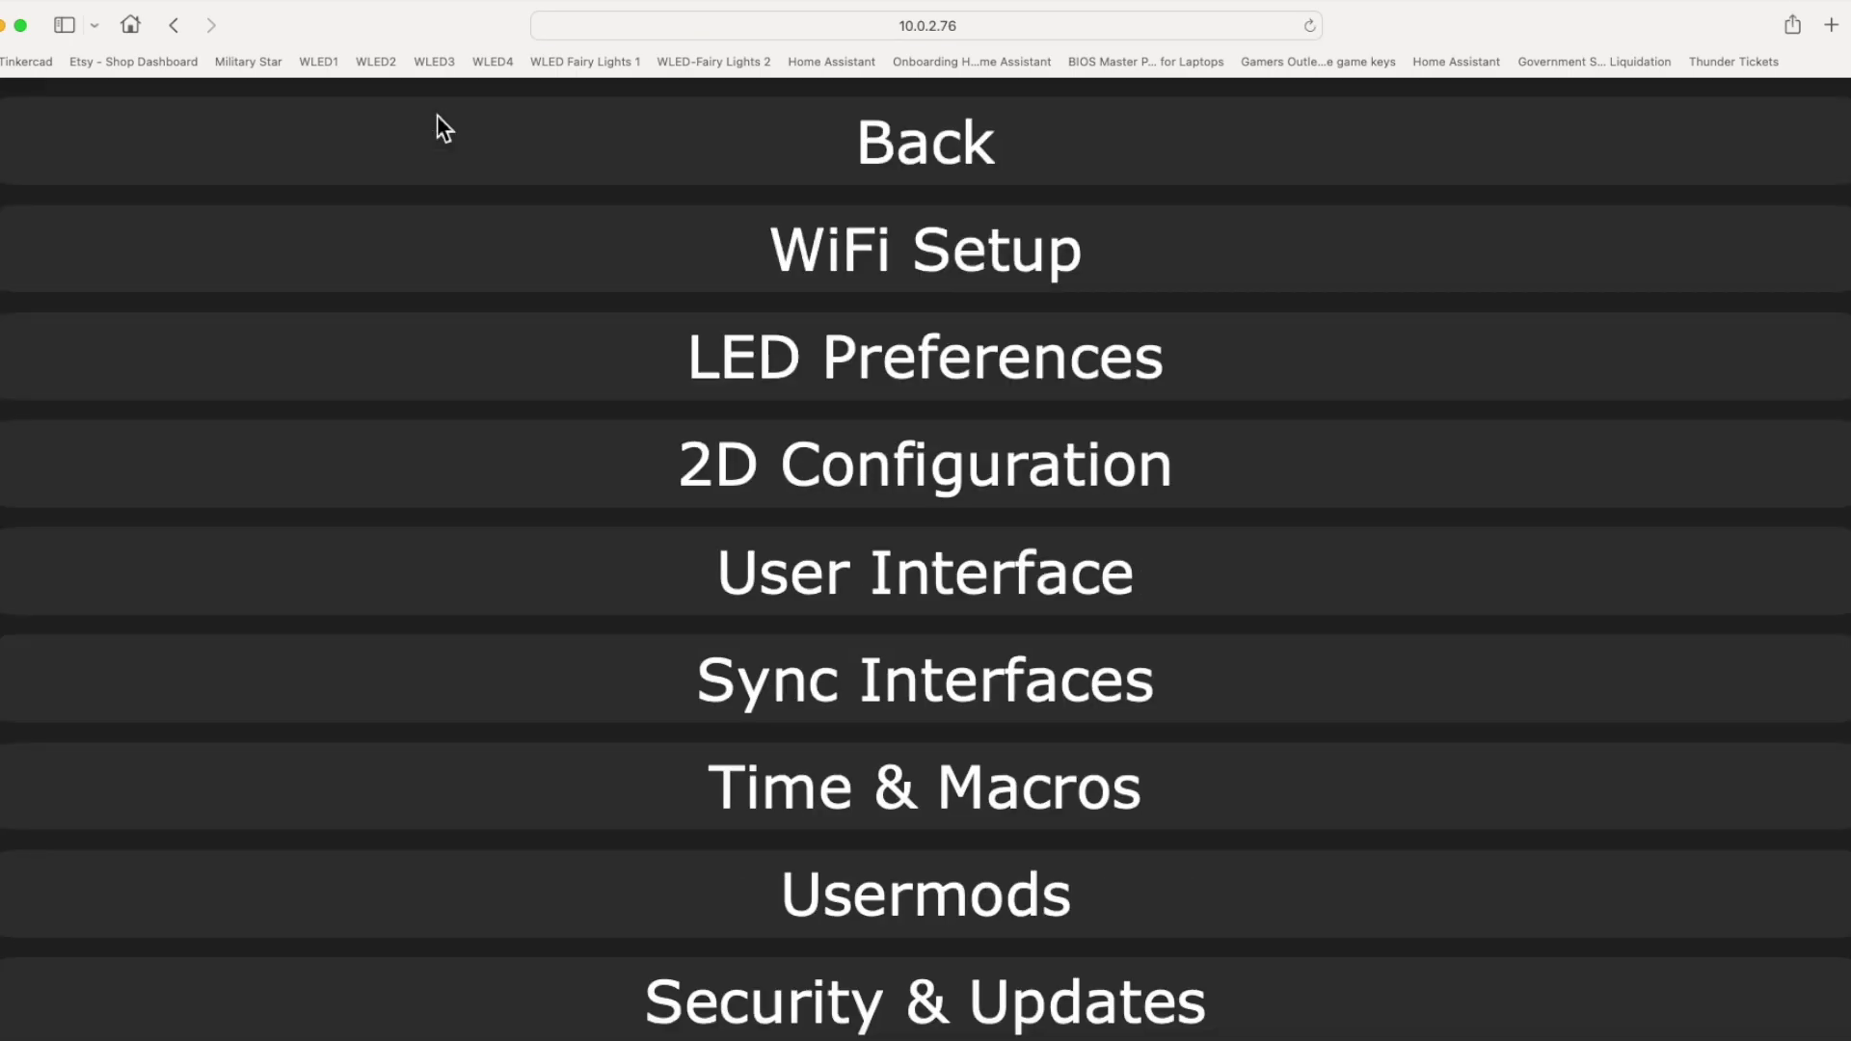
left_click(943, 362)
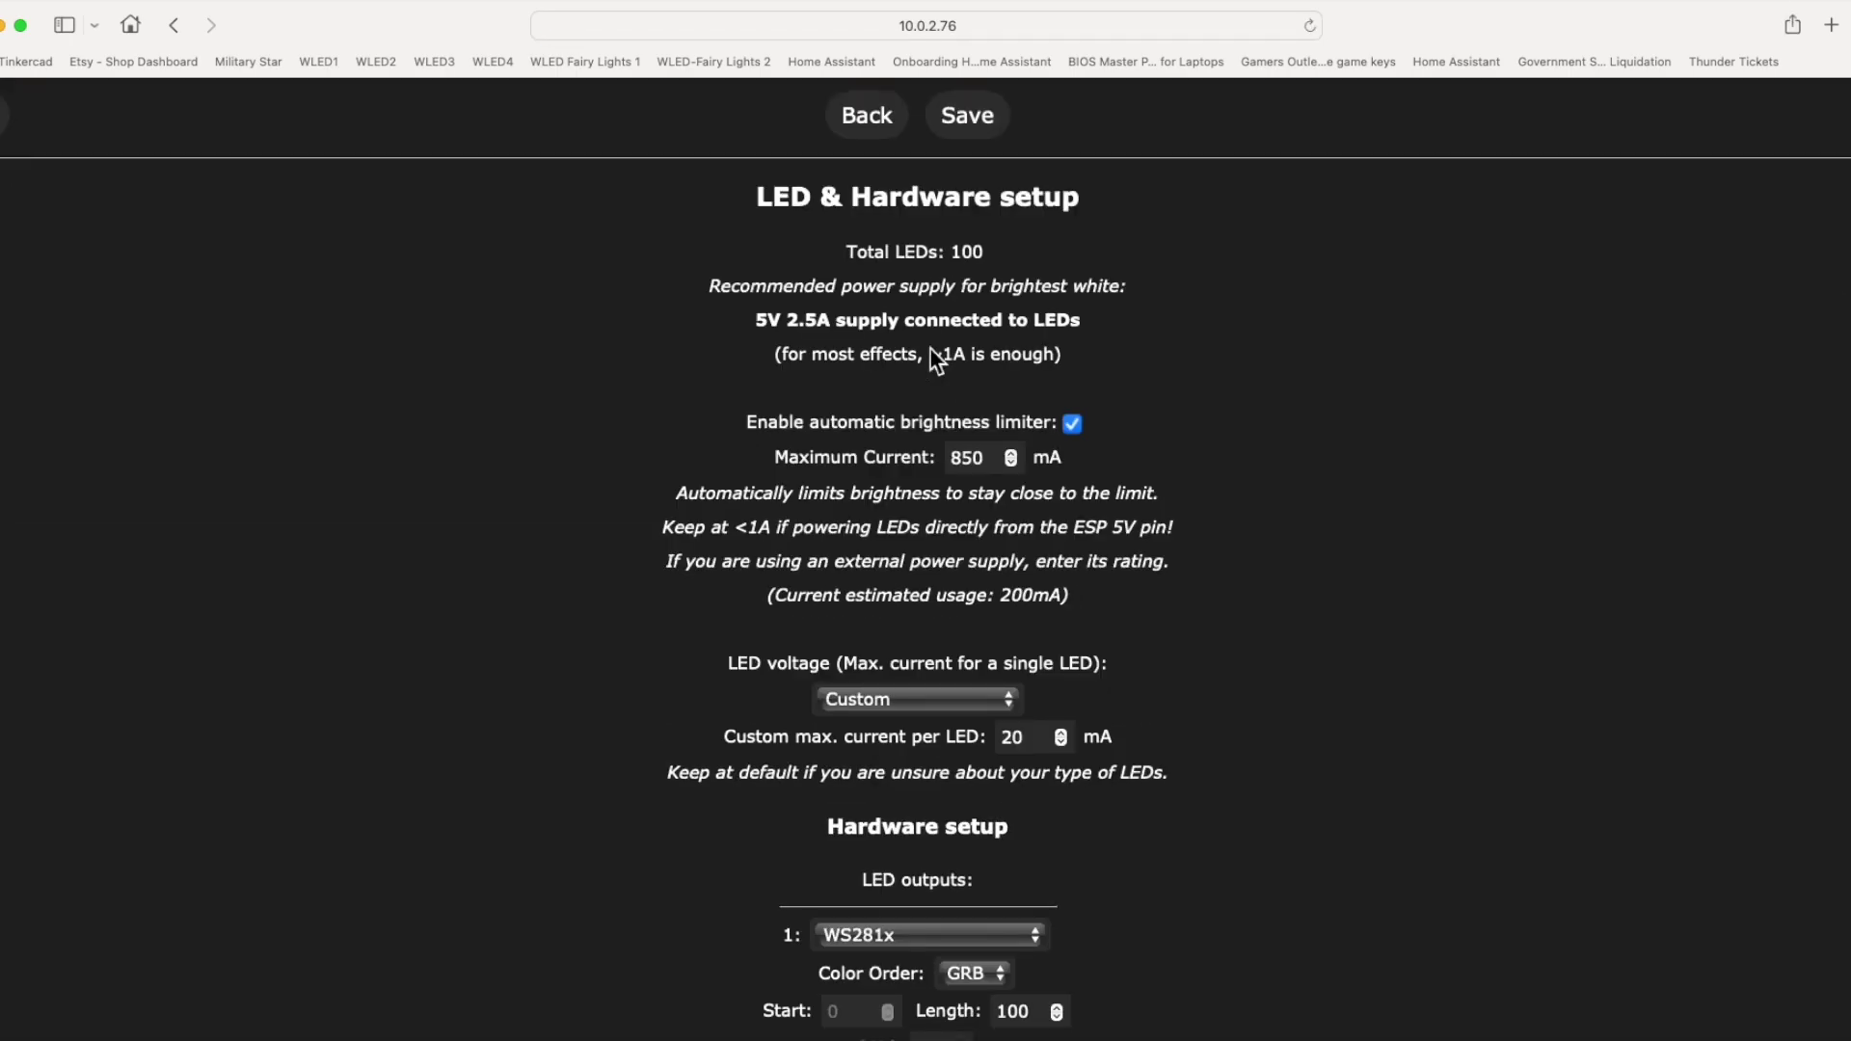
scroll(1159, 660, "down", 6)
scroll(1160, 656, "down", 10)
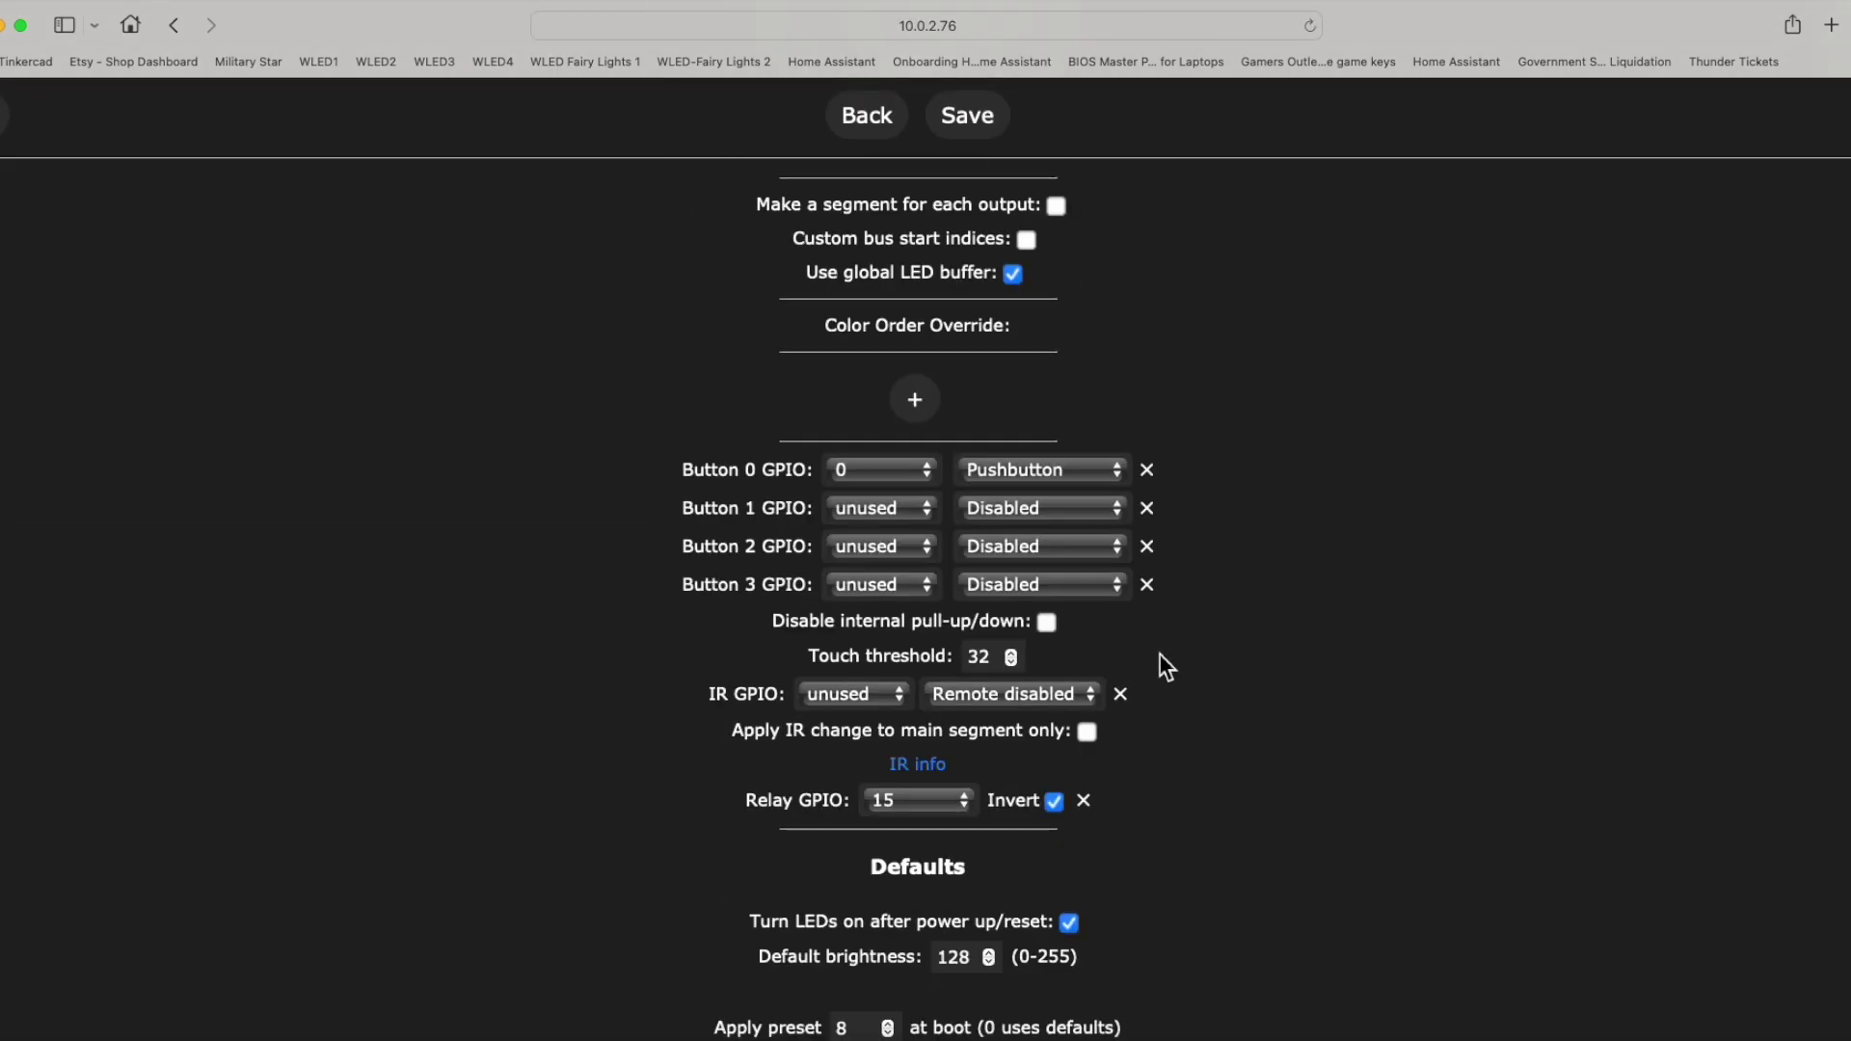
scroll(1158, 650, "down", 5)
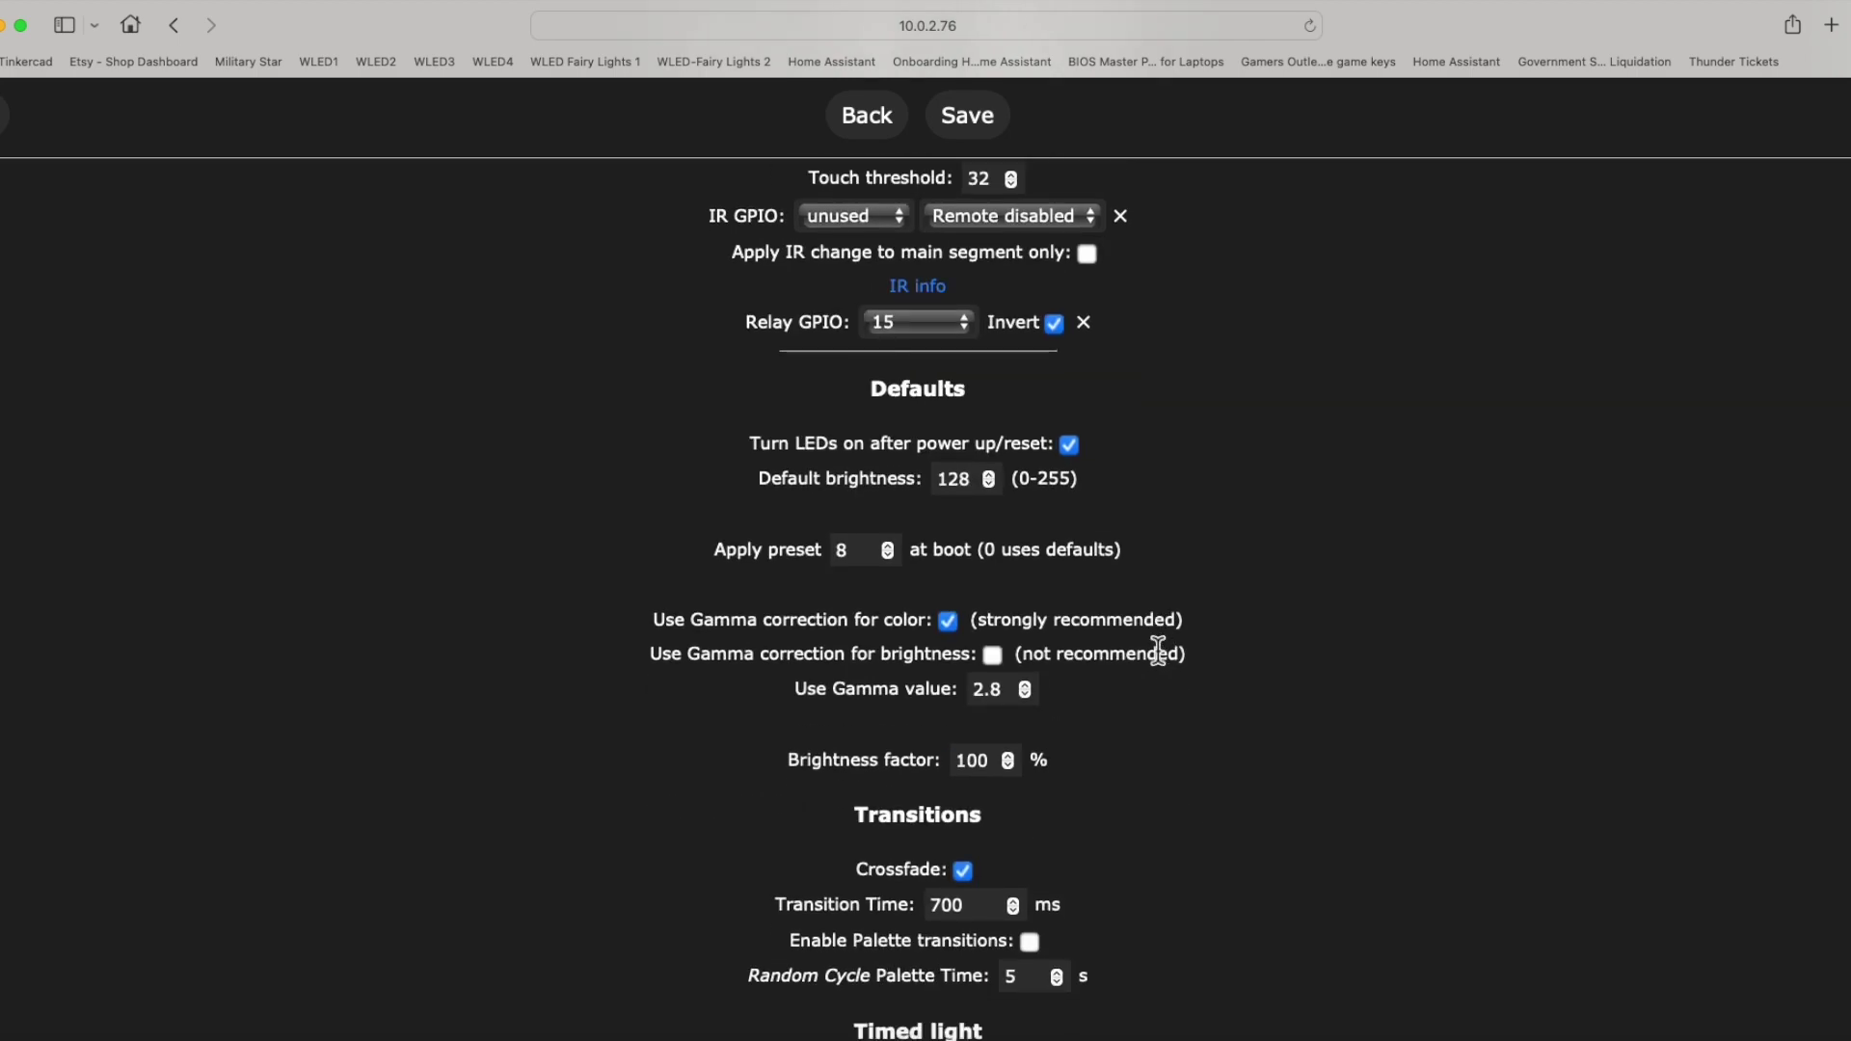
scroll(1157, 650, "down", 2)
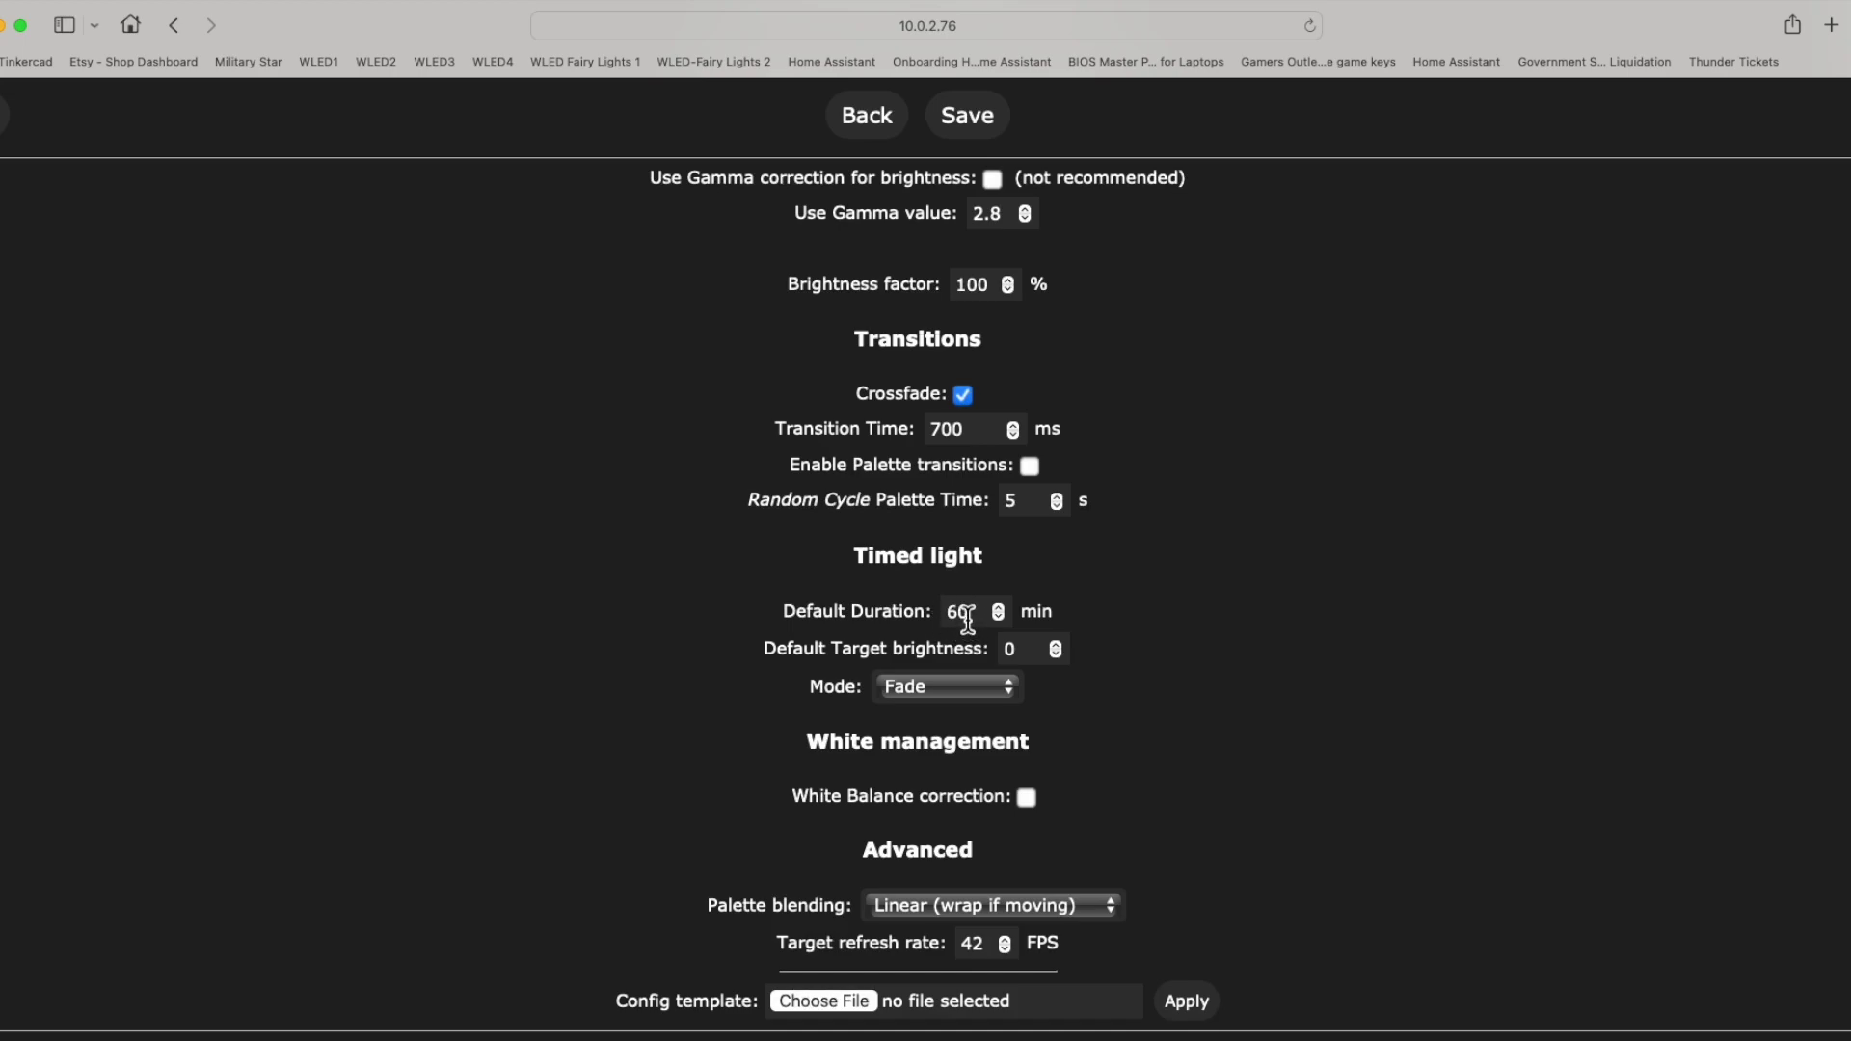
left_click(867, 116)
Back on the main controls, toggle the 60-minute nightlight timer on and off, ending with it off
left_click(889, 140)
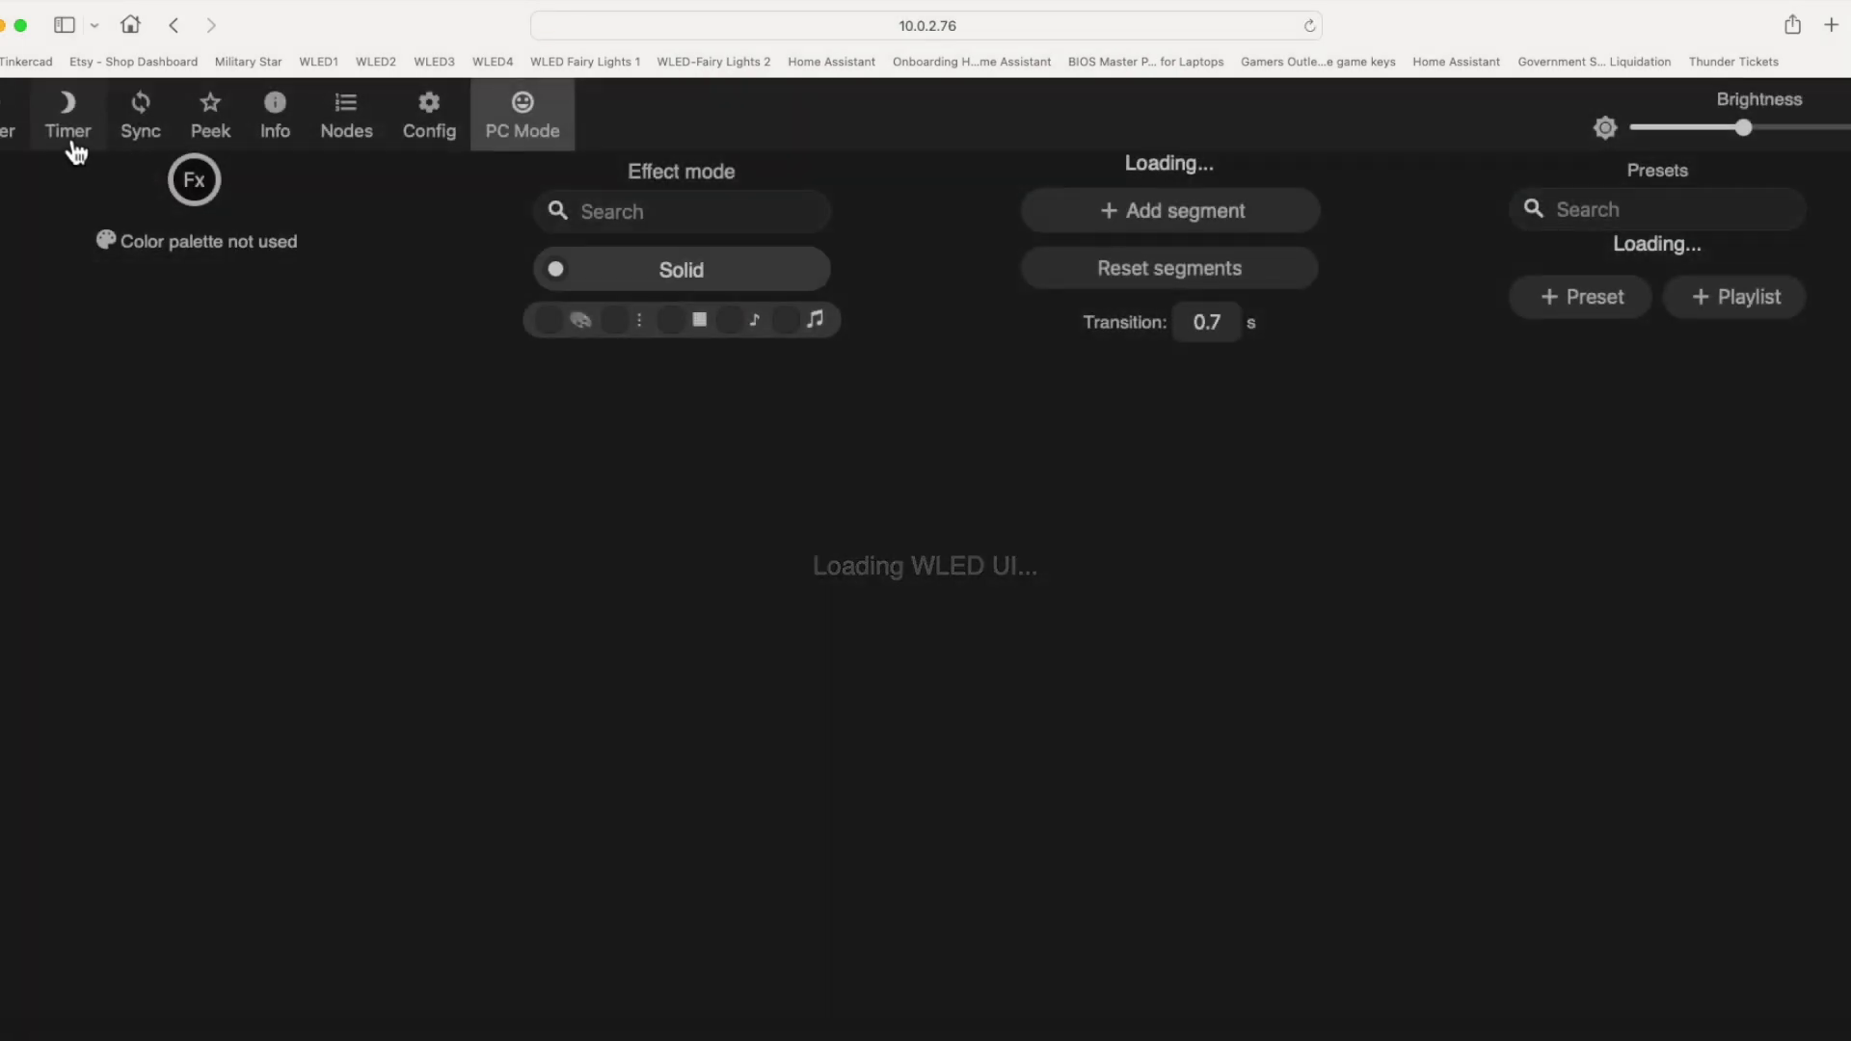
left_click(70, 133)
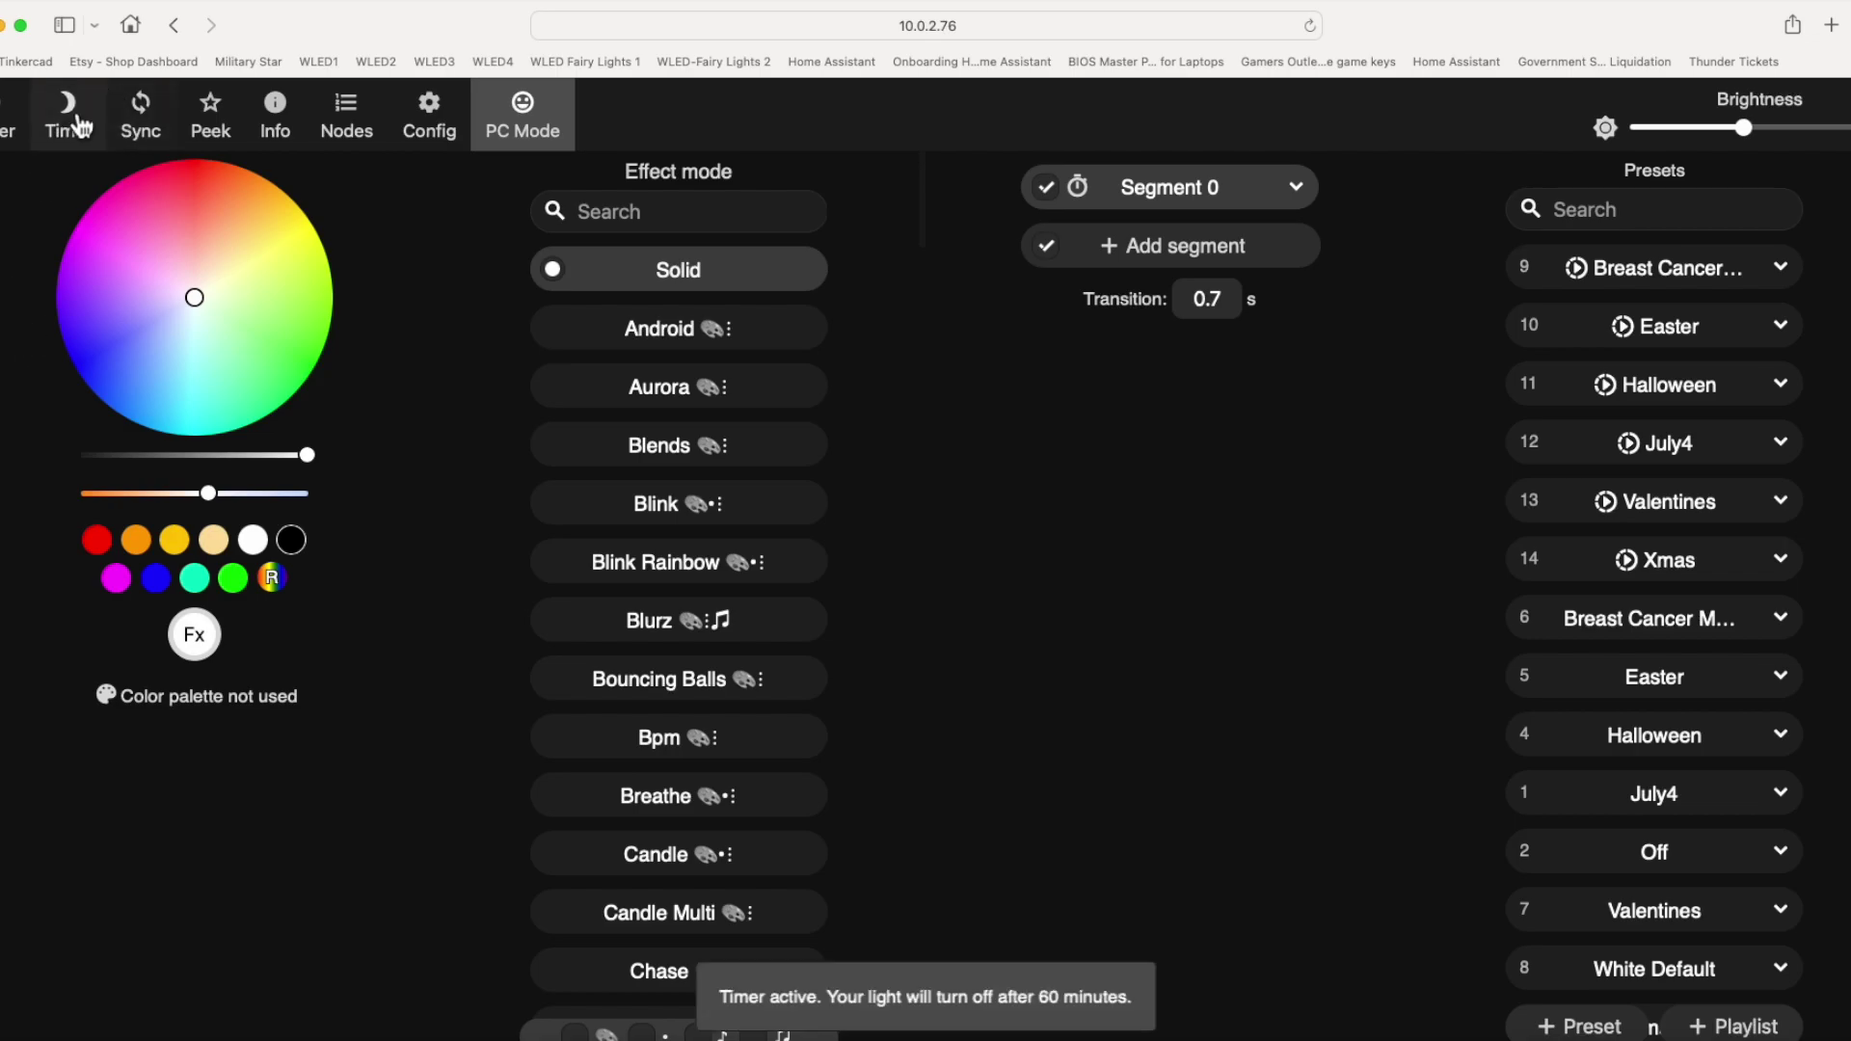
left_click(75, 128)
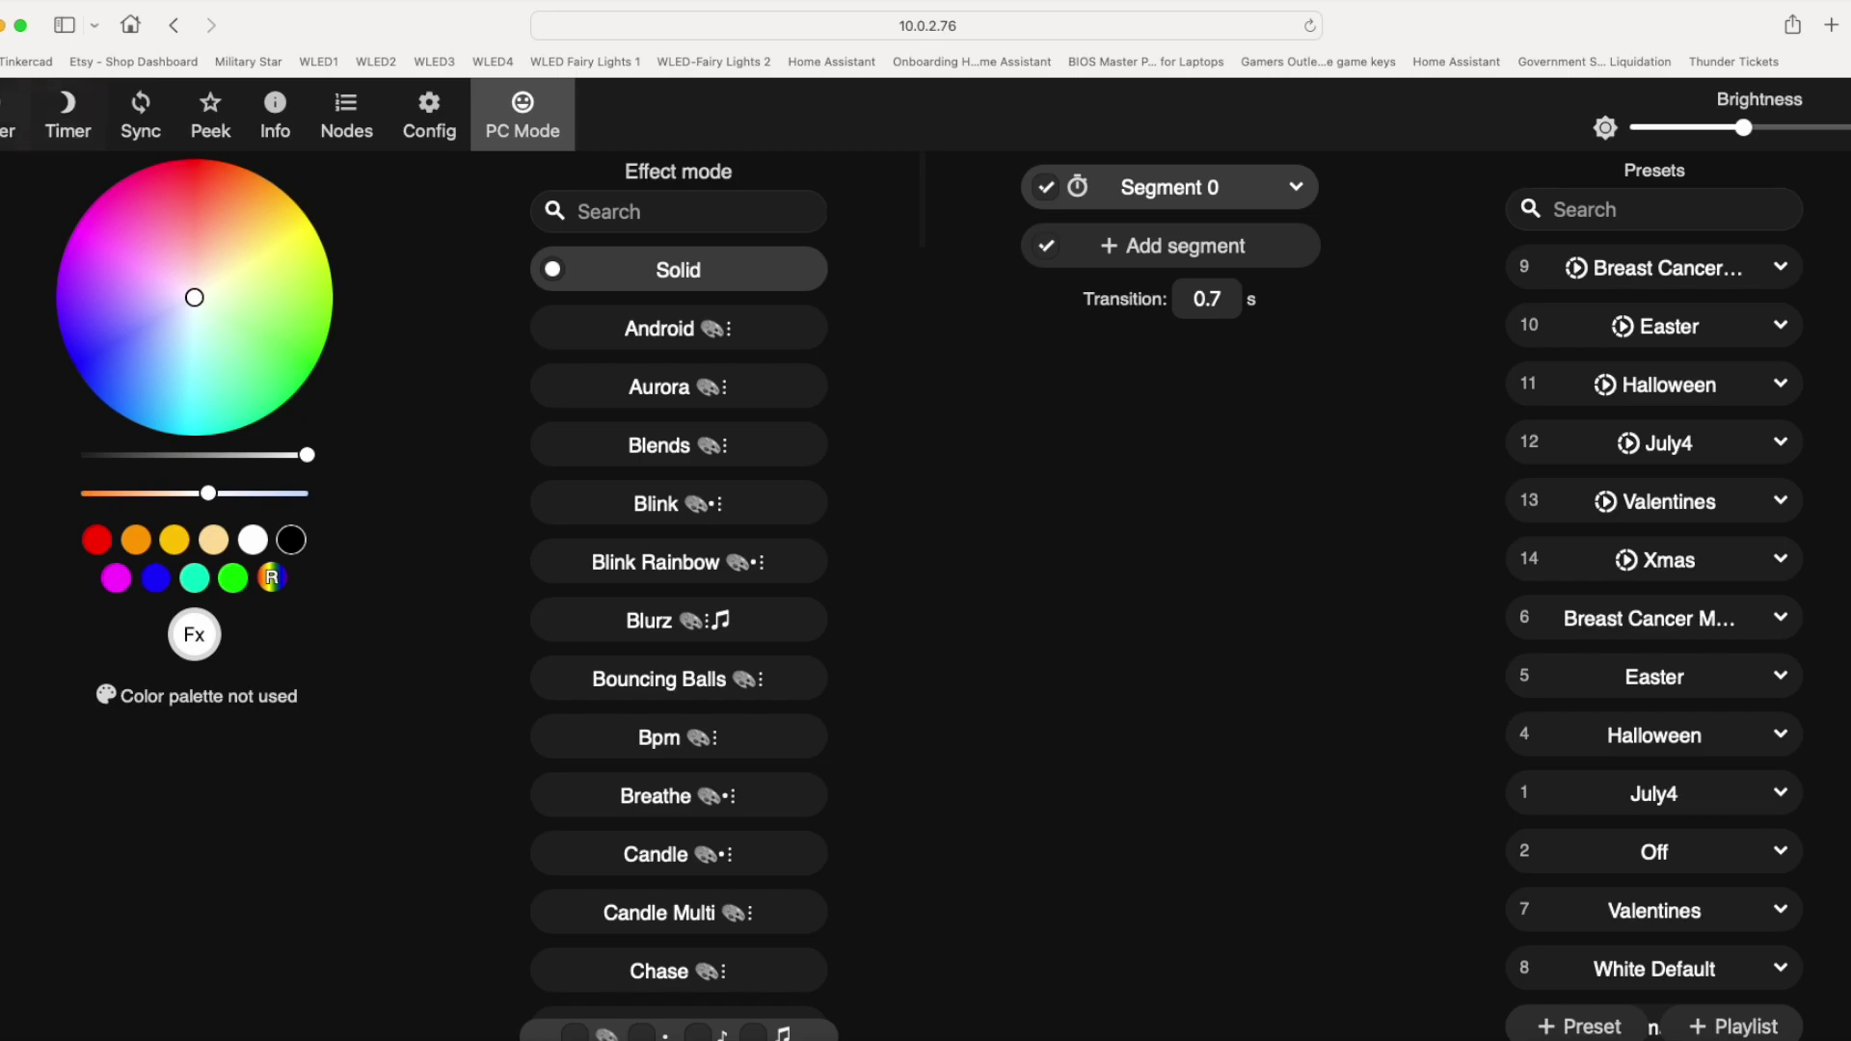
left_click(75, 125)
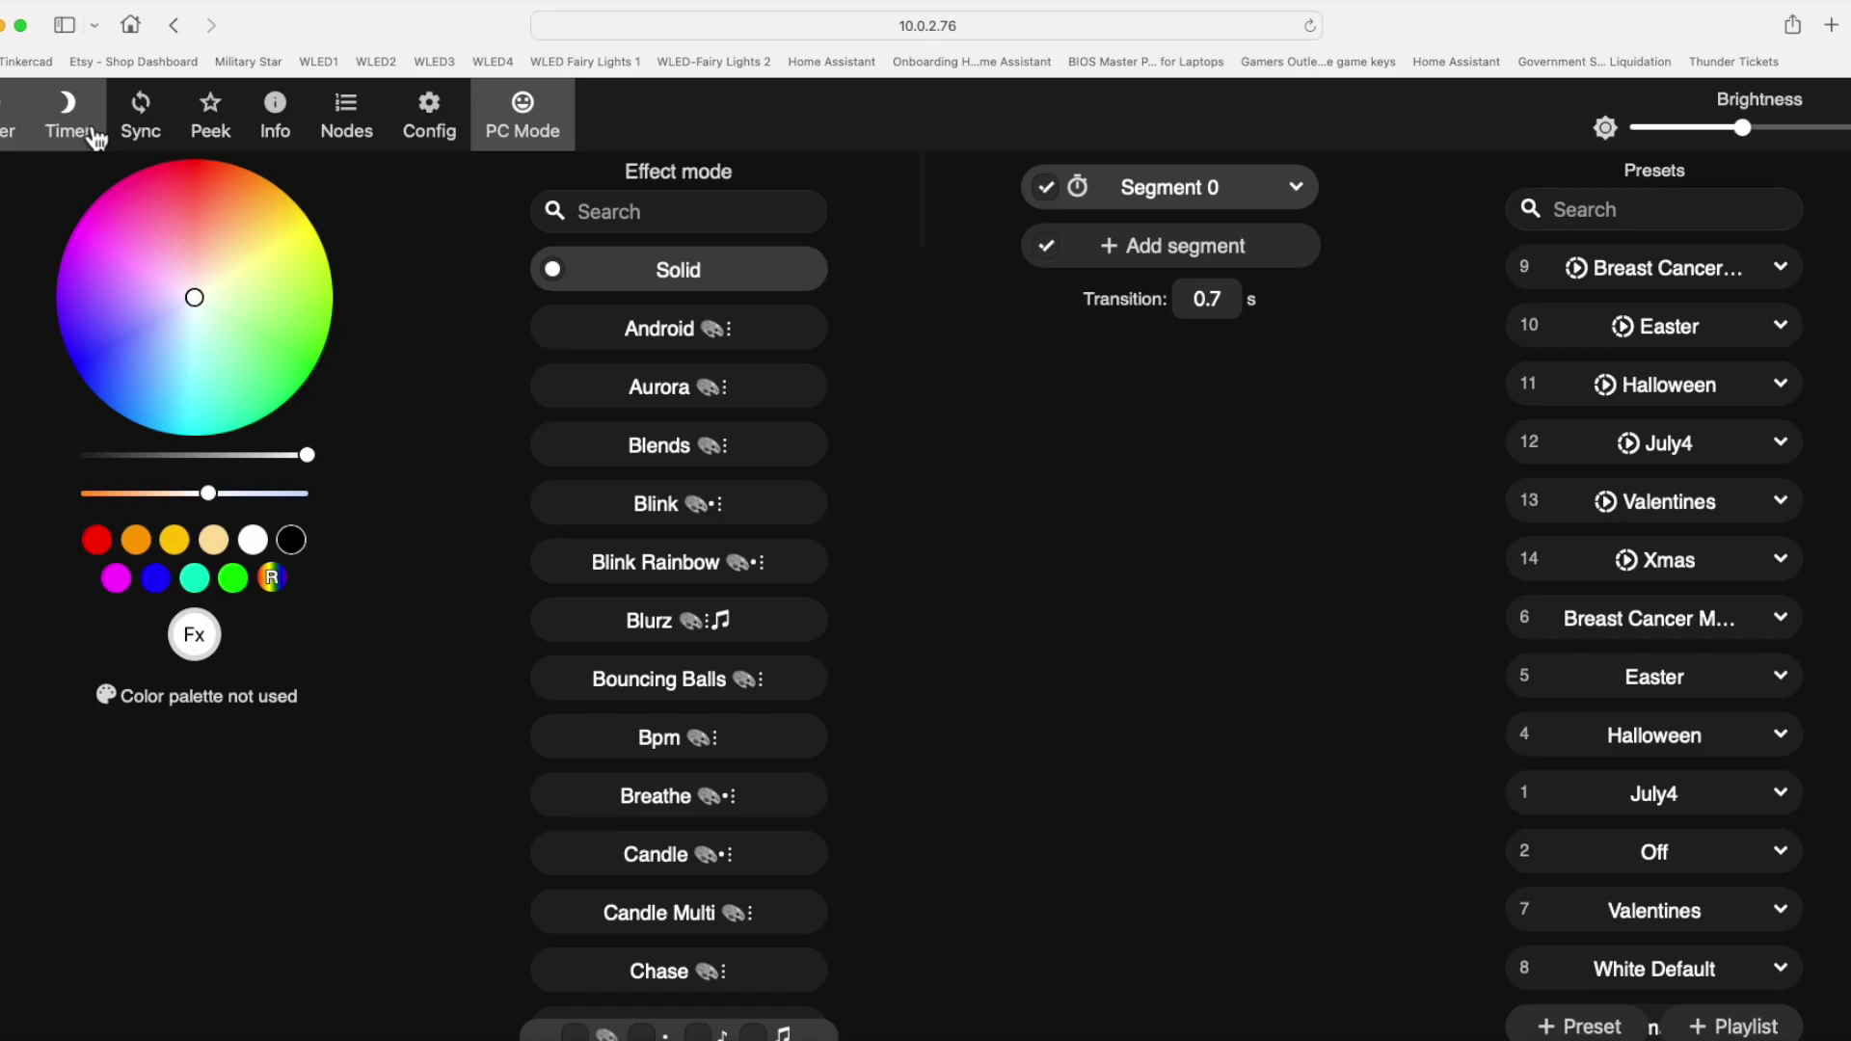
left_click(96, 137)
left_click(93, 138)
left_click(94, 138)
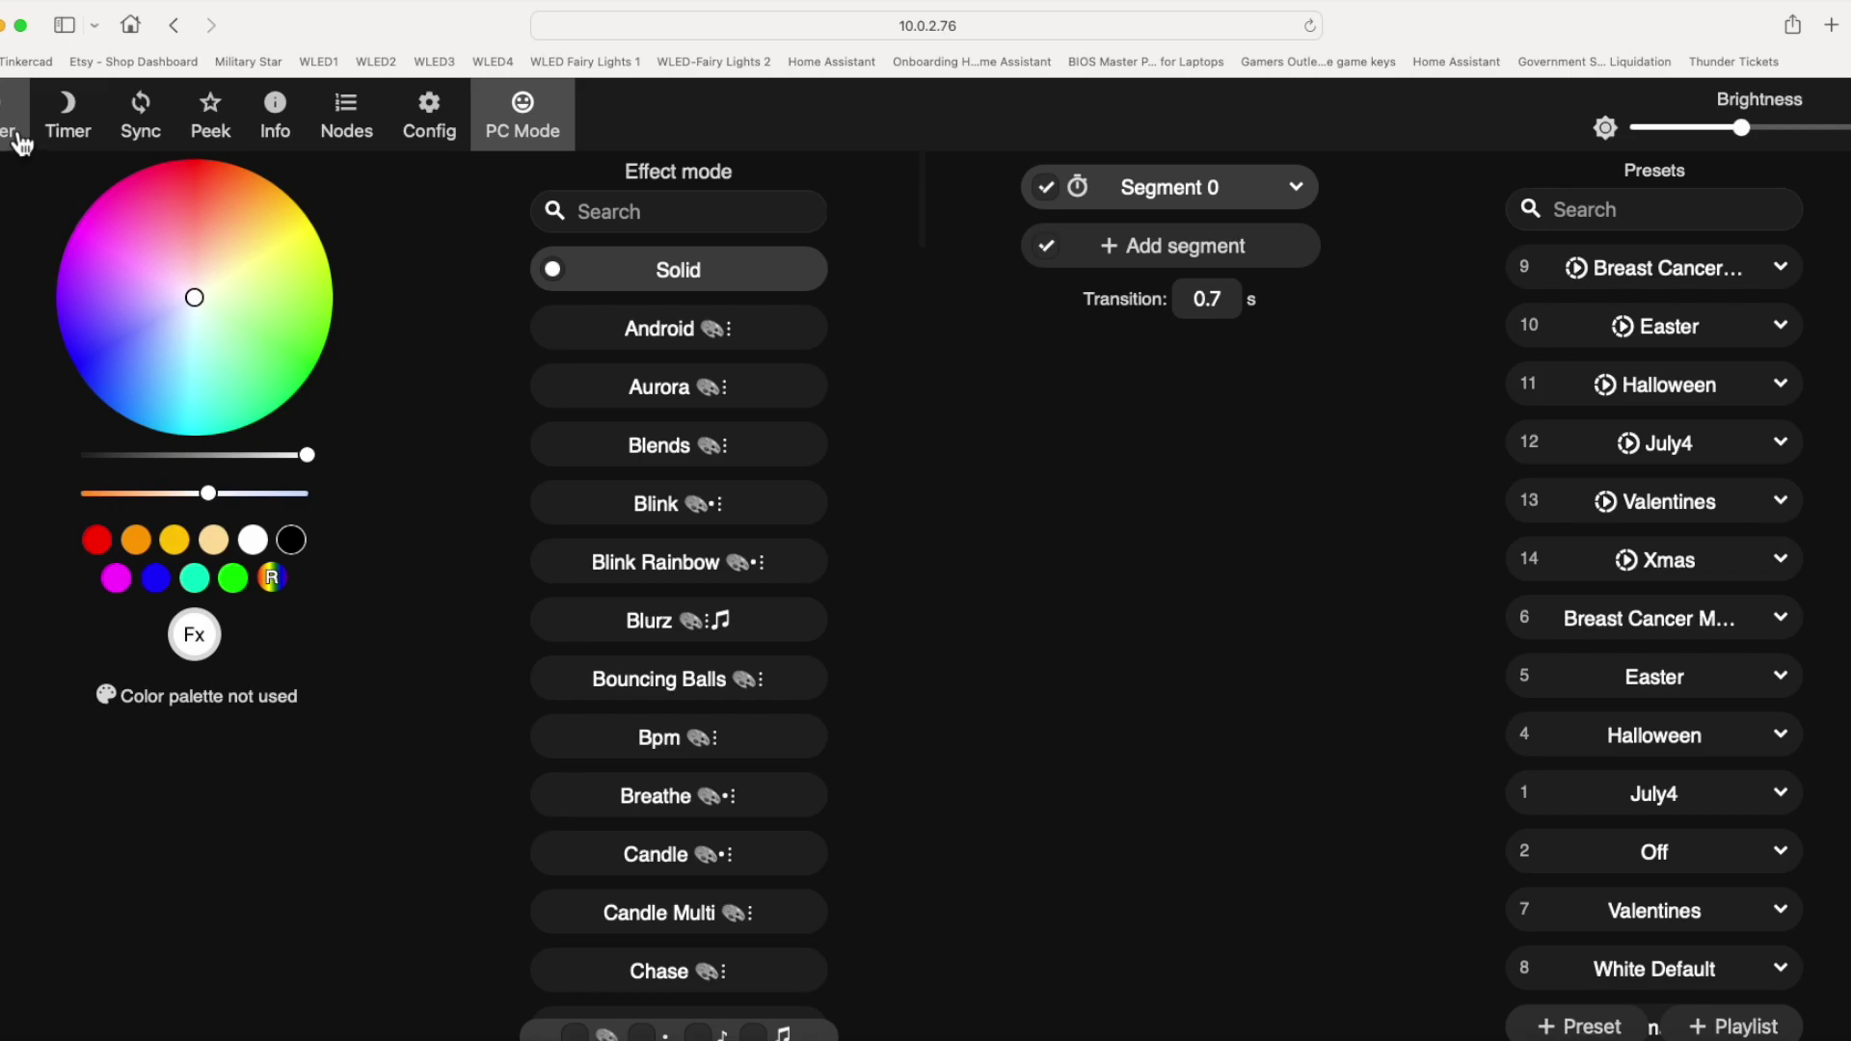
Save LED Preferences after confirming Timed light defaults of 60 min, brightness 0, Fade
left_click(436, 130)
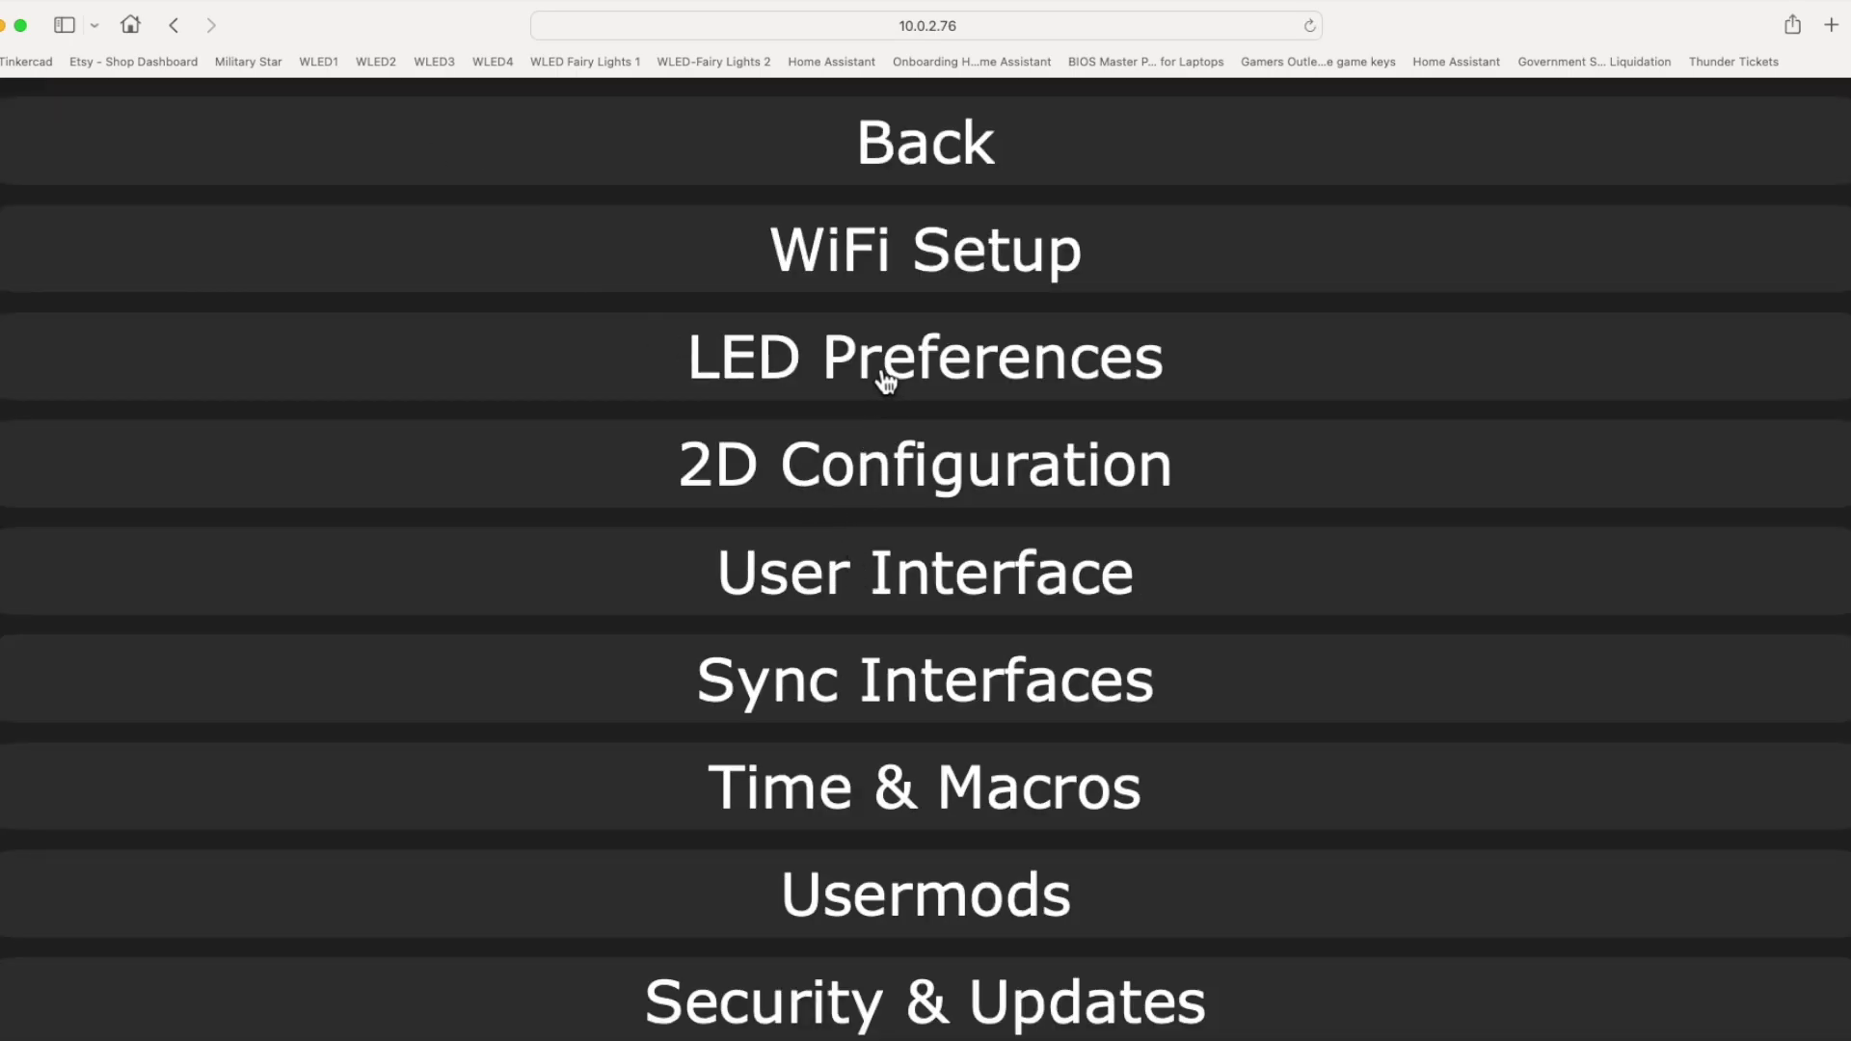
left_click(873, 374)
scroll(915, 615, "down", 10)
scroll(914, 625, "down", 6)
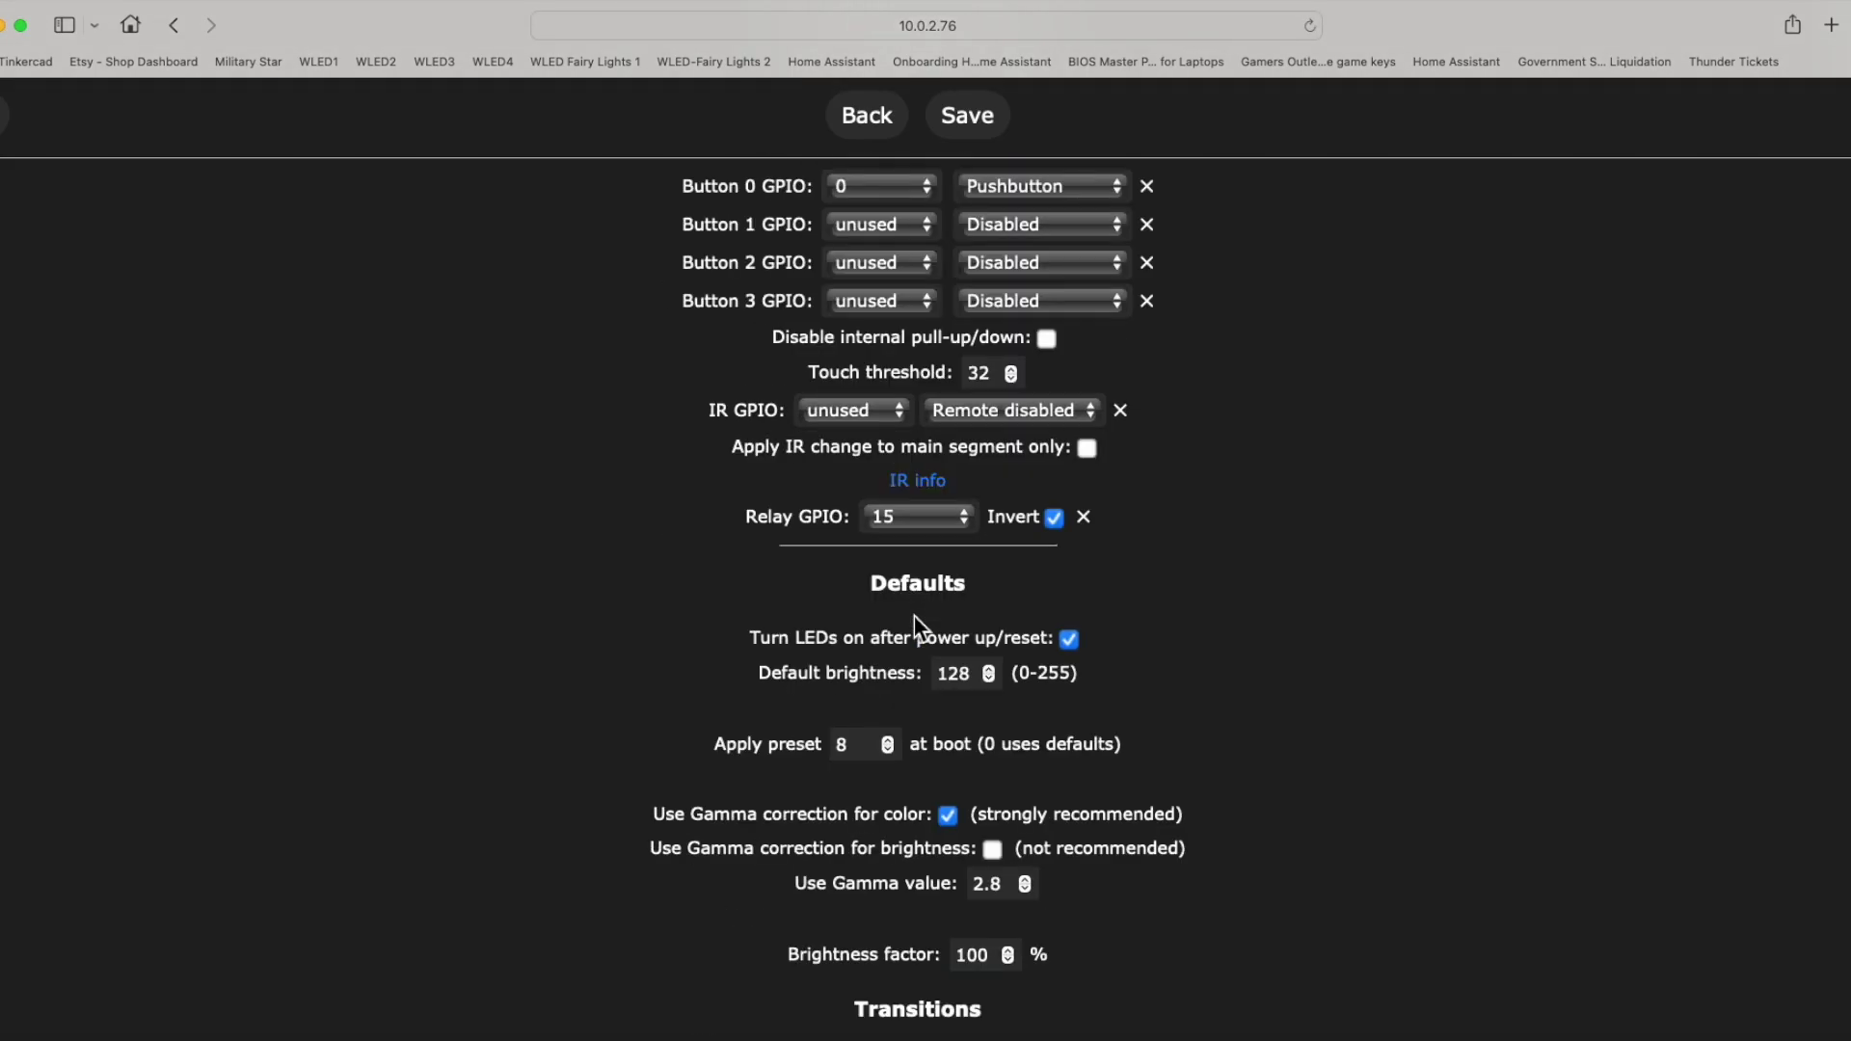
scroll(914, 615, "down", 3)
scroll(914, 615, "down", 4)
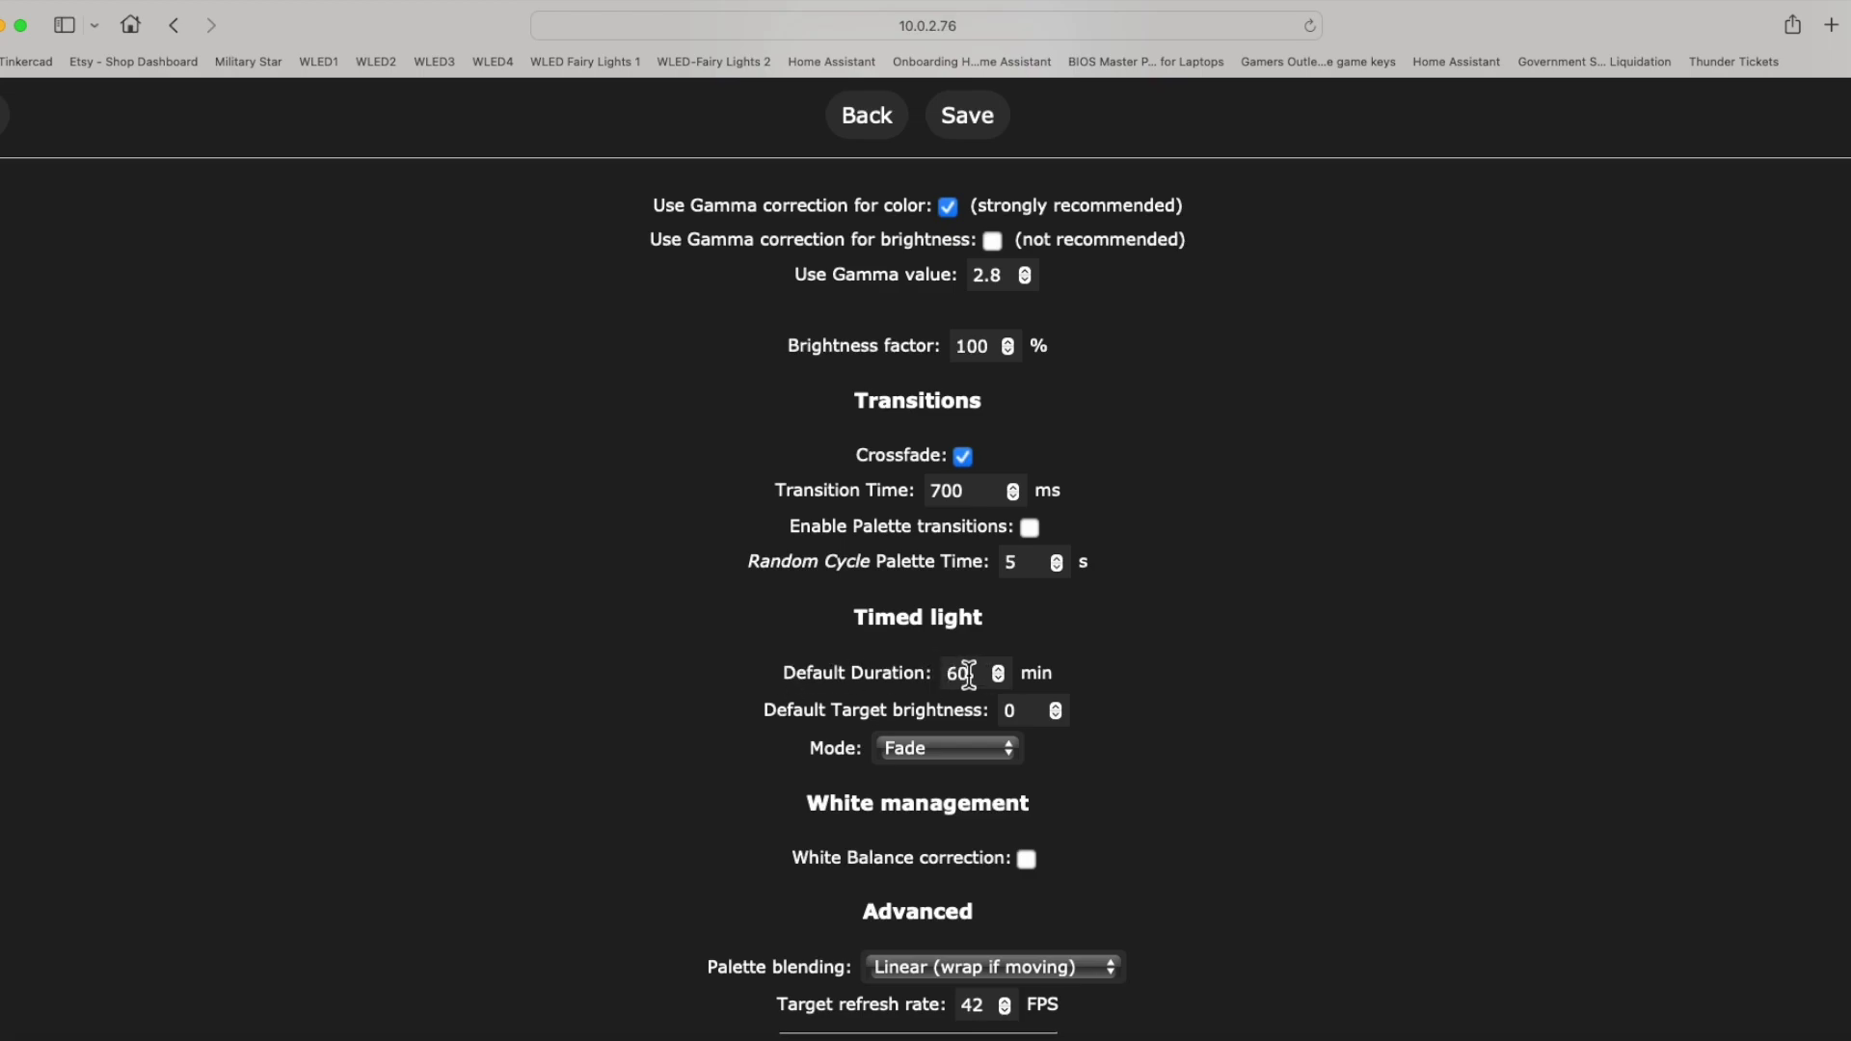
left_click(954, 102)
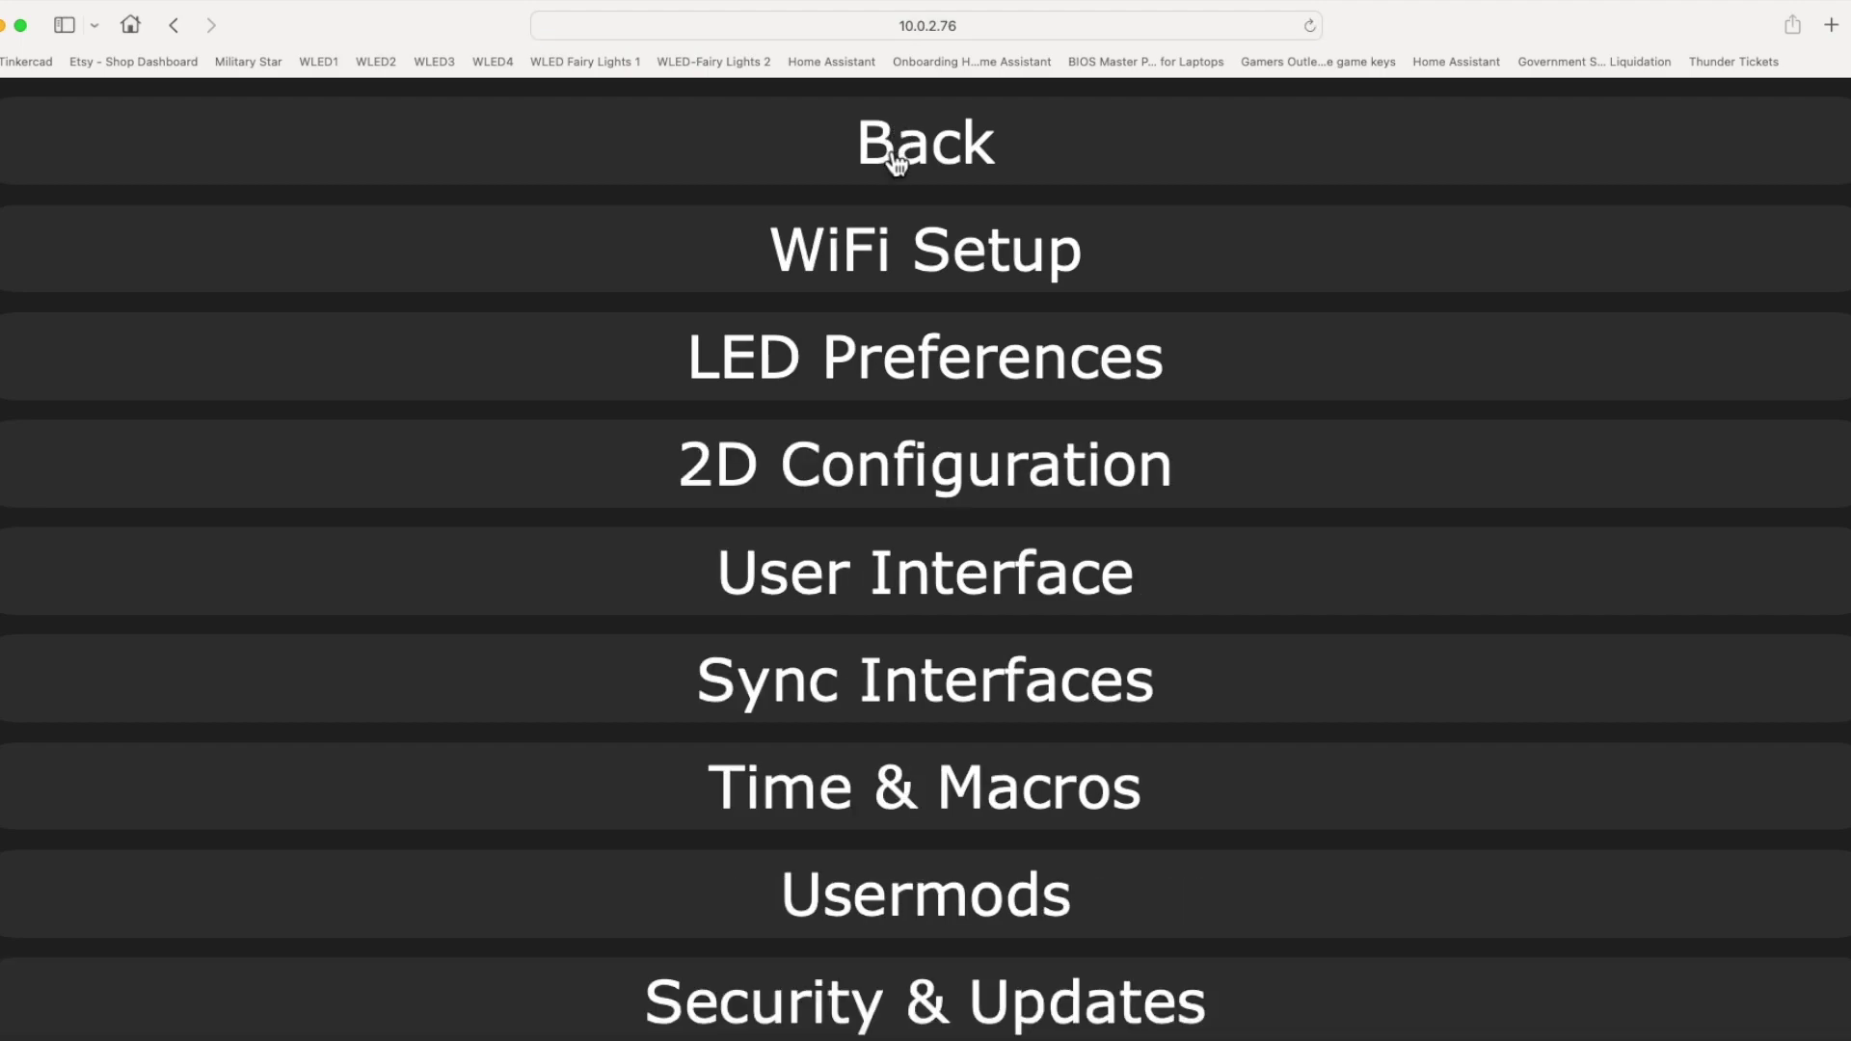
From the main controls, create a new playlist with July4 as its first entry
left_click(888, 150)
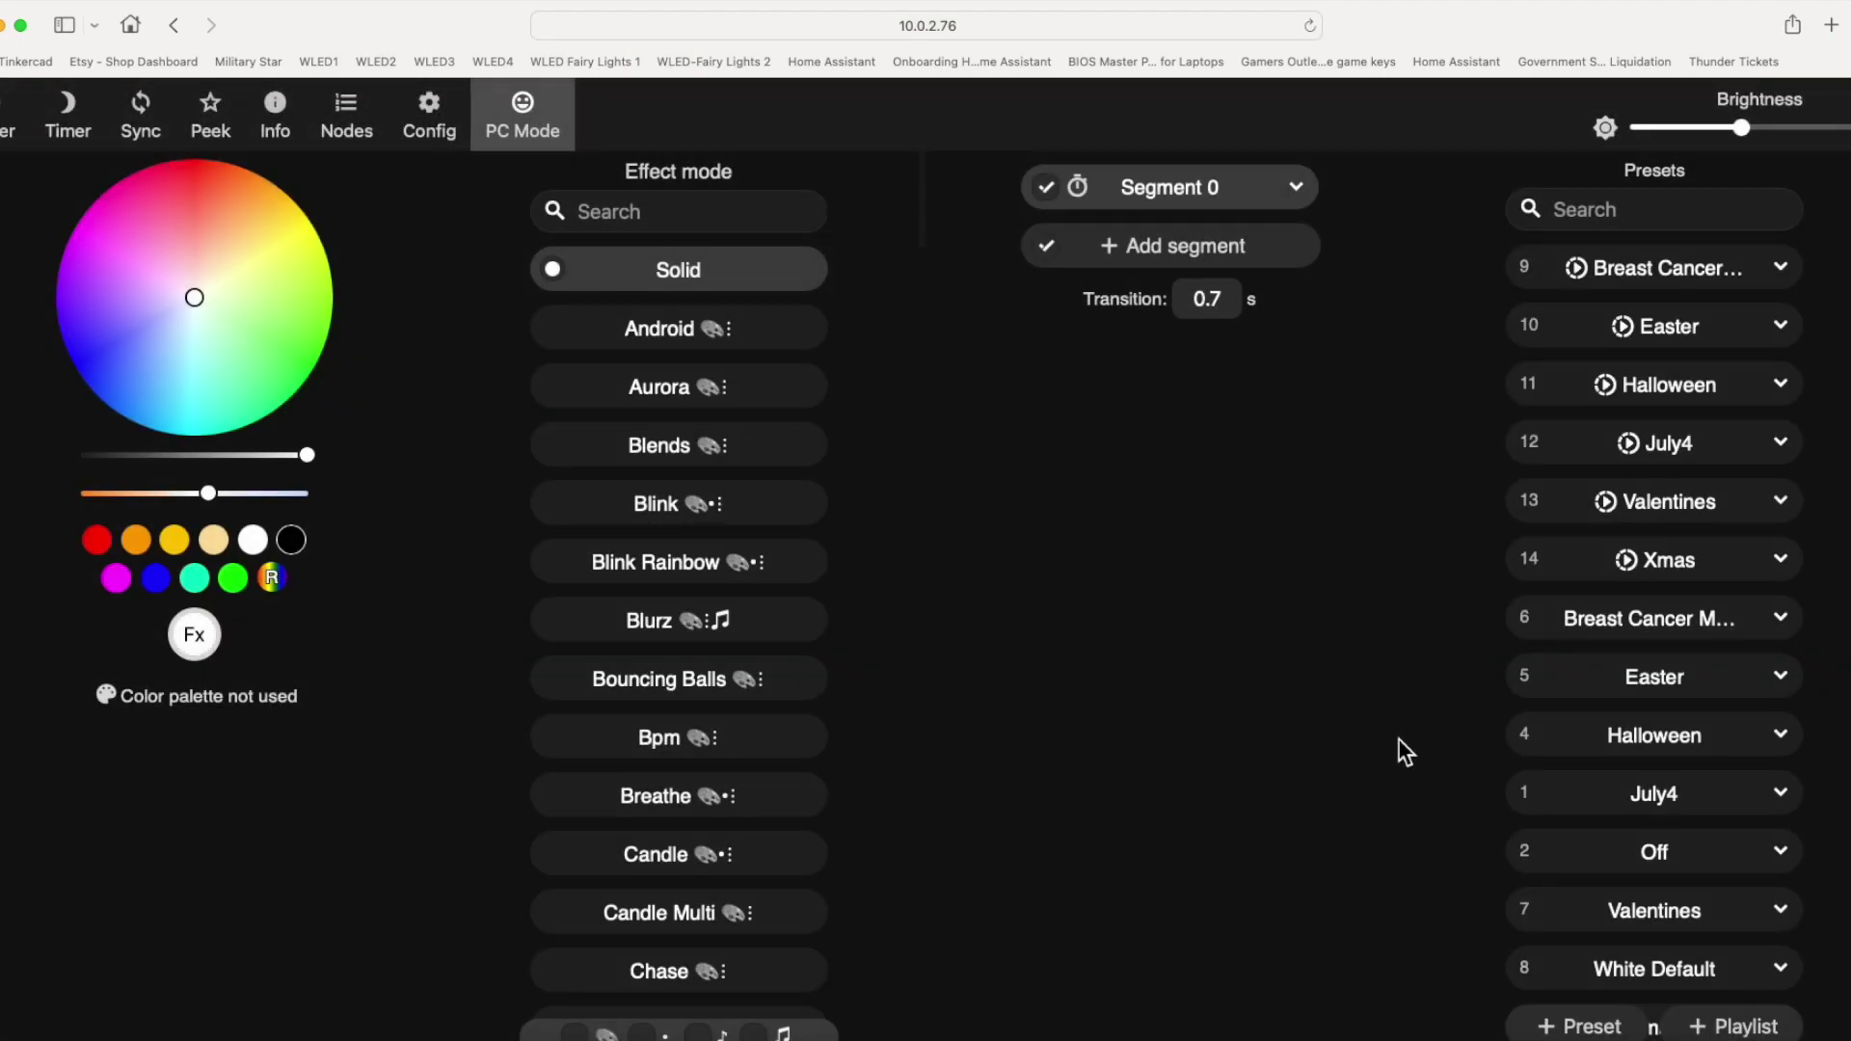
left_click(1745, 1028)
scroll(1703, 934, "down", 1)
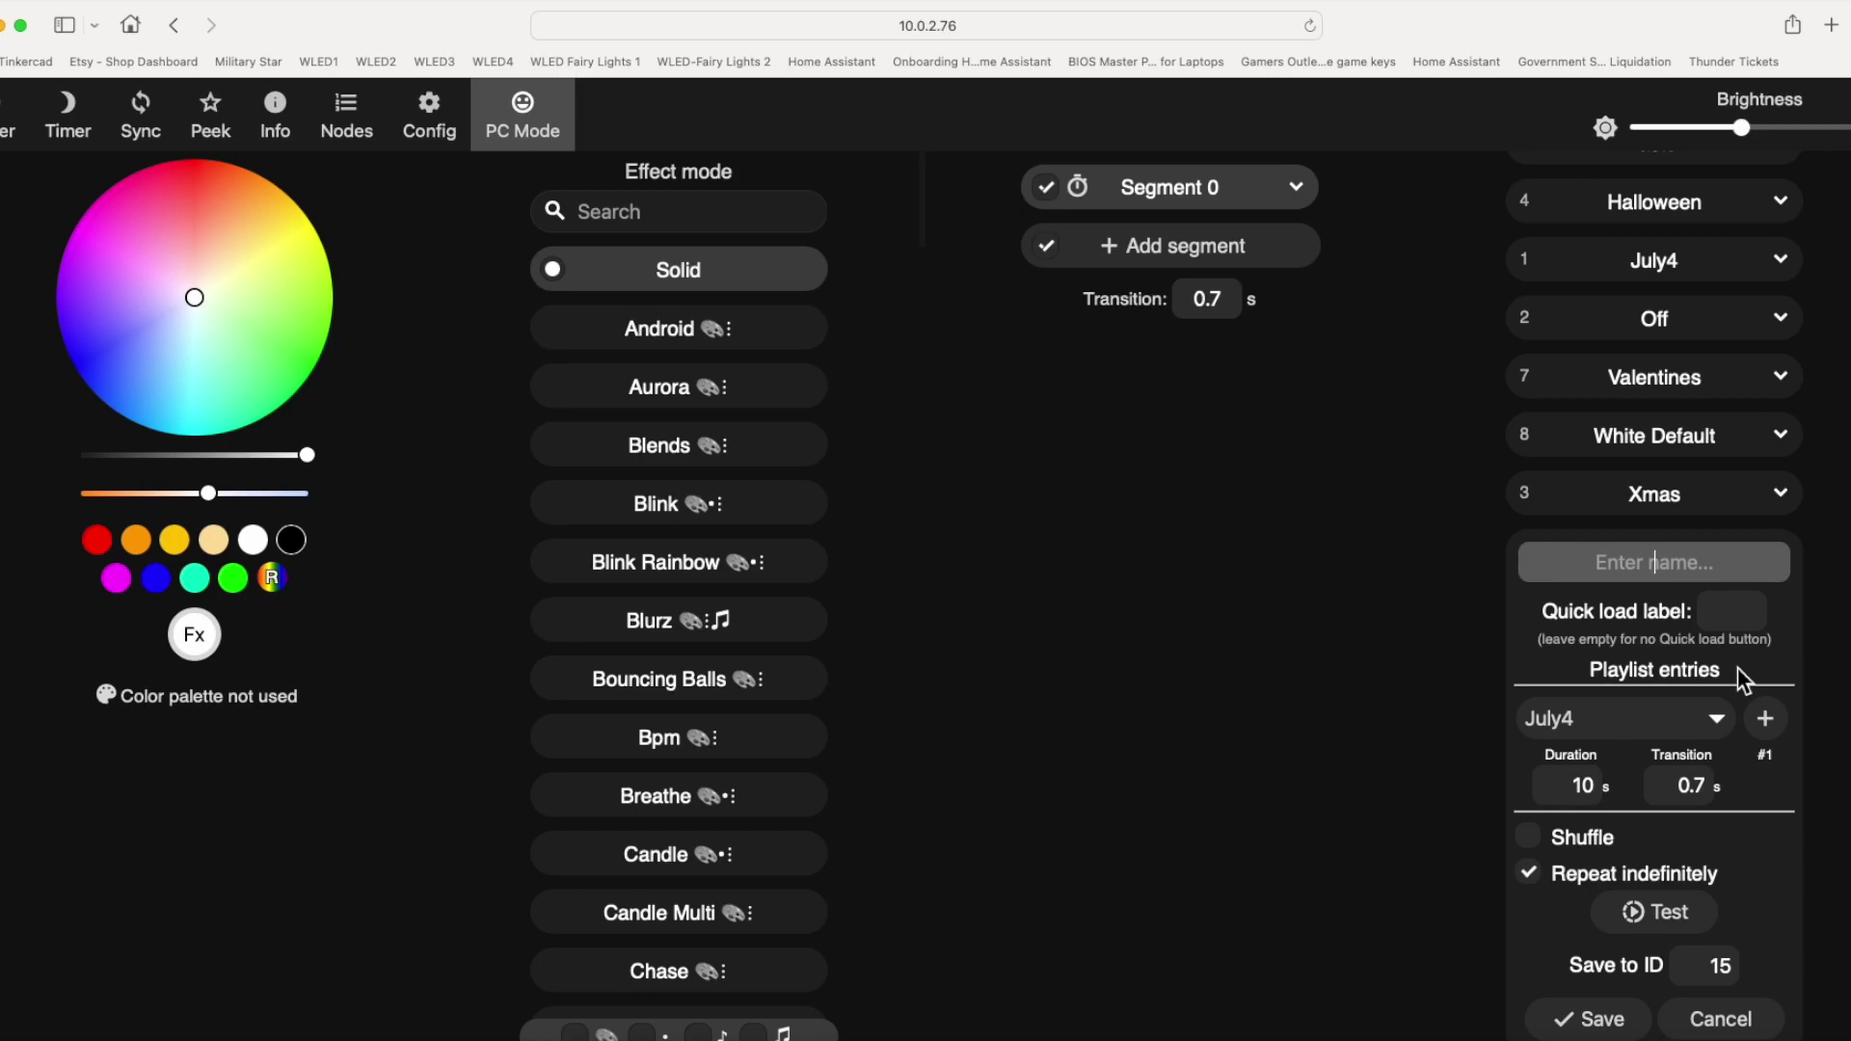
left_click(1597, 719)
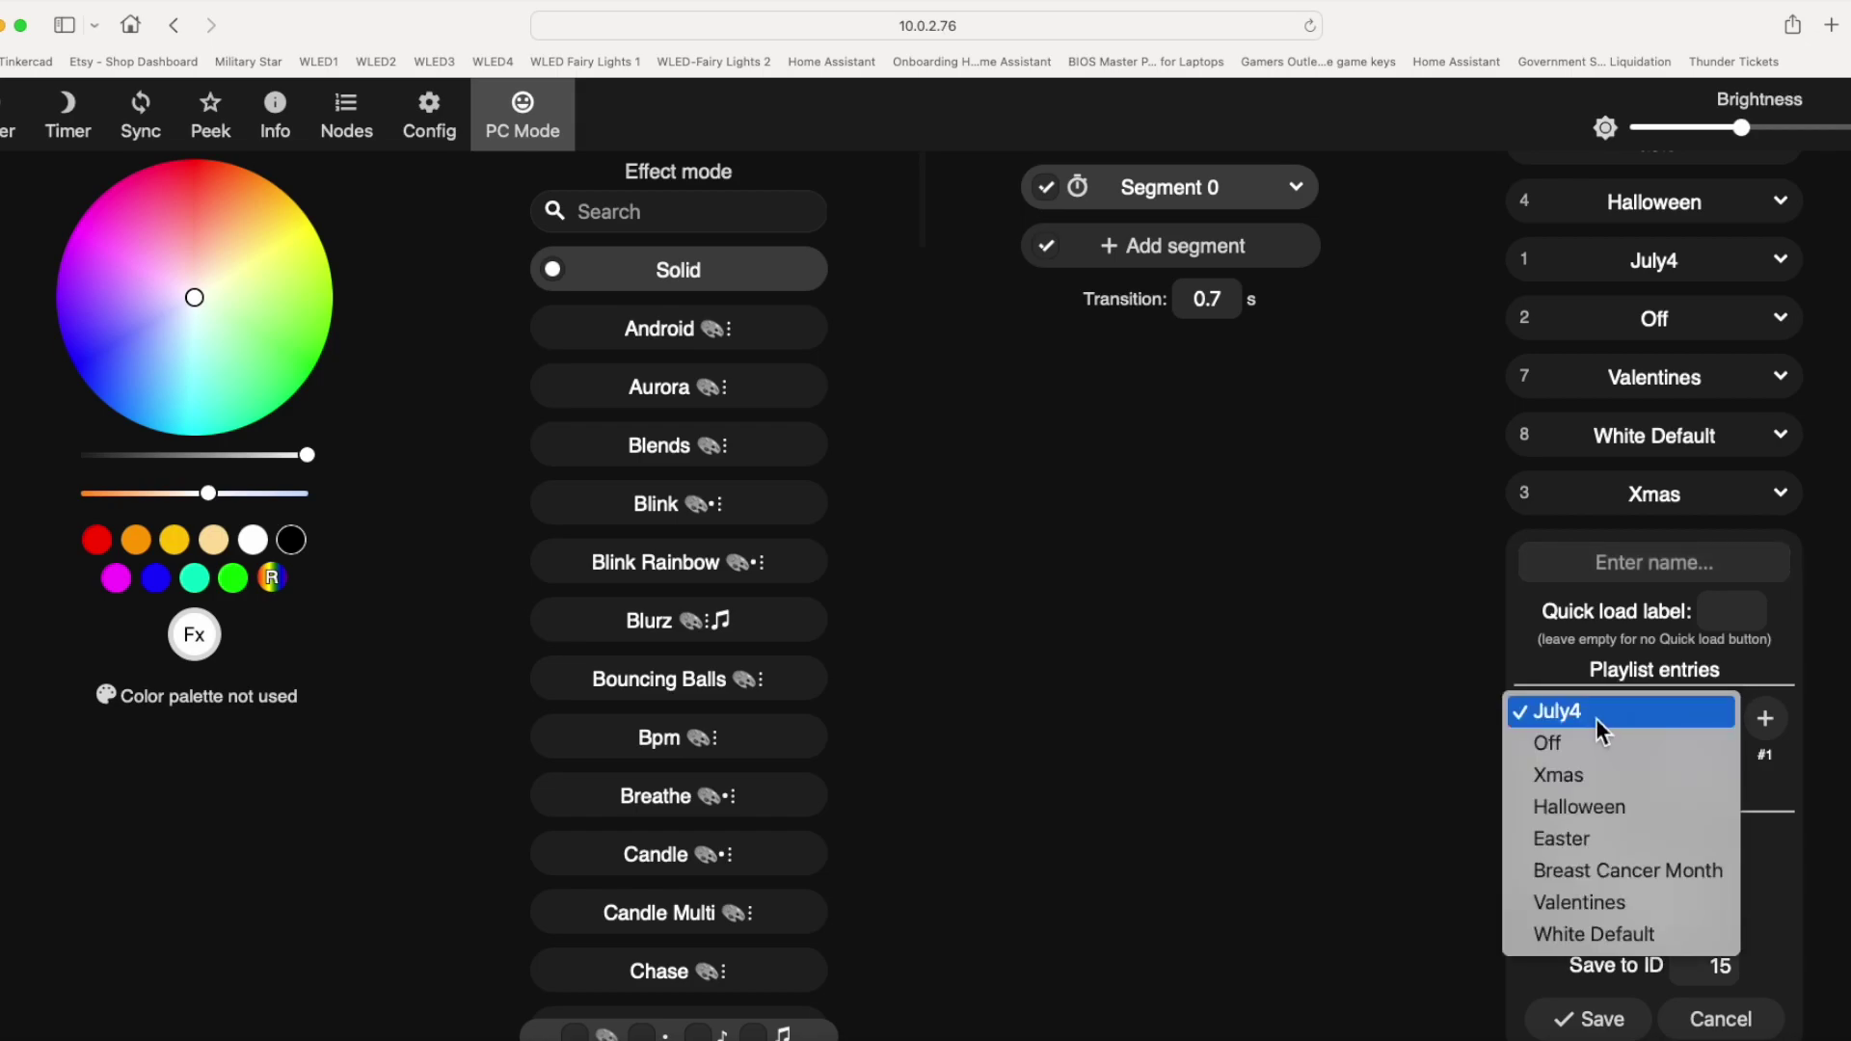
left_click(1572, 712)
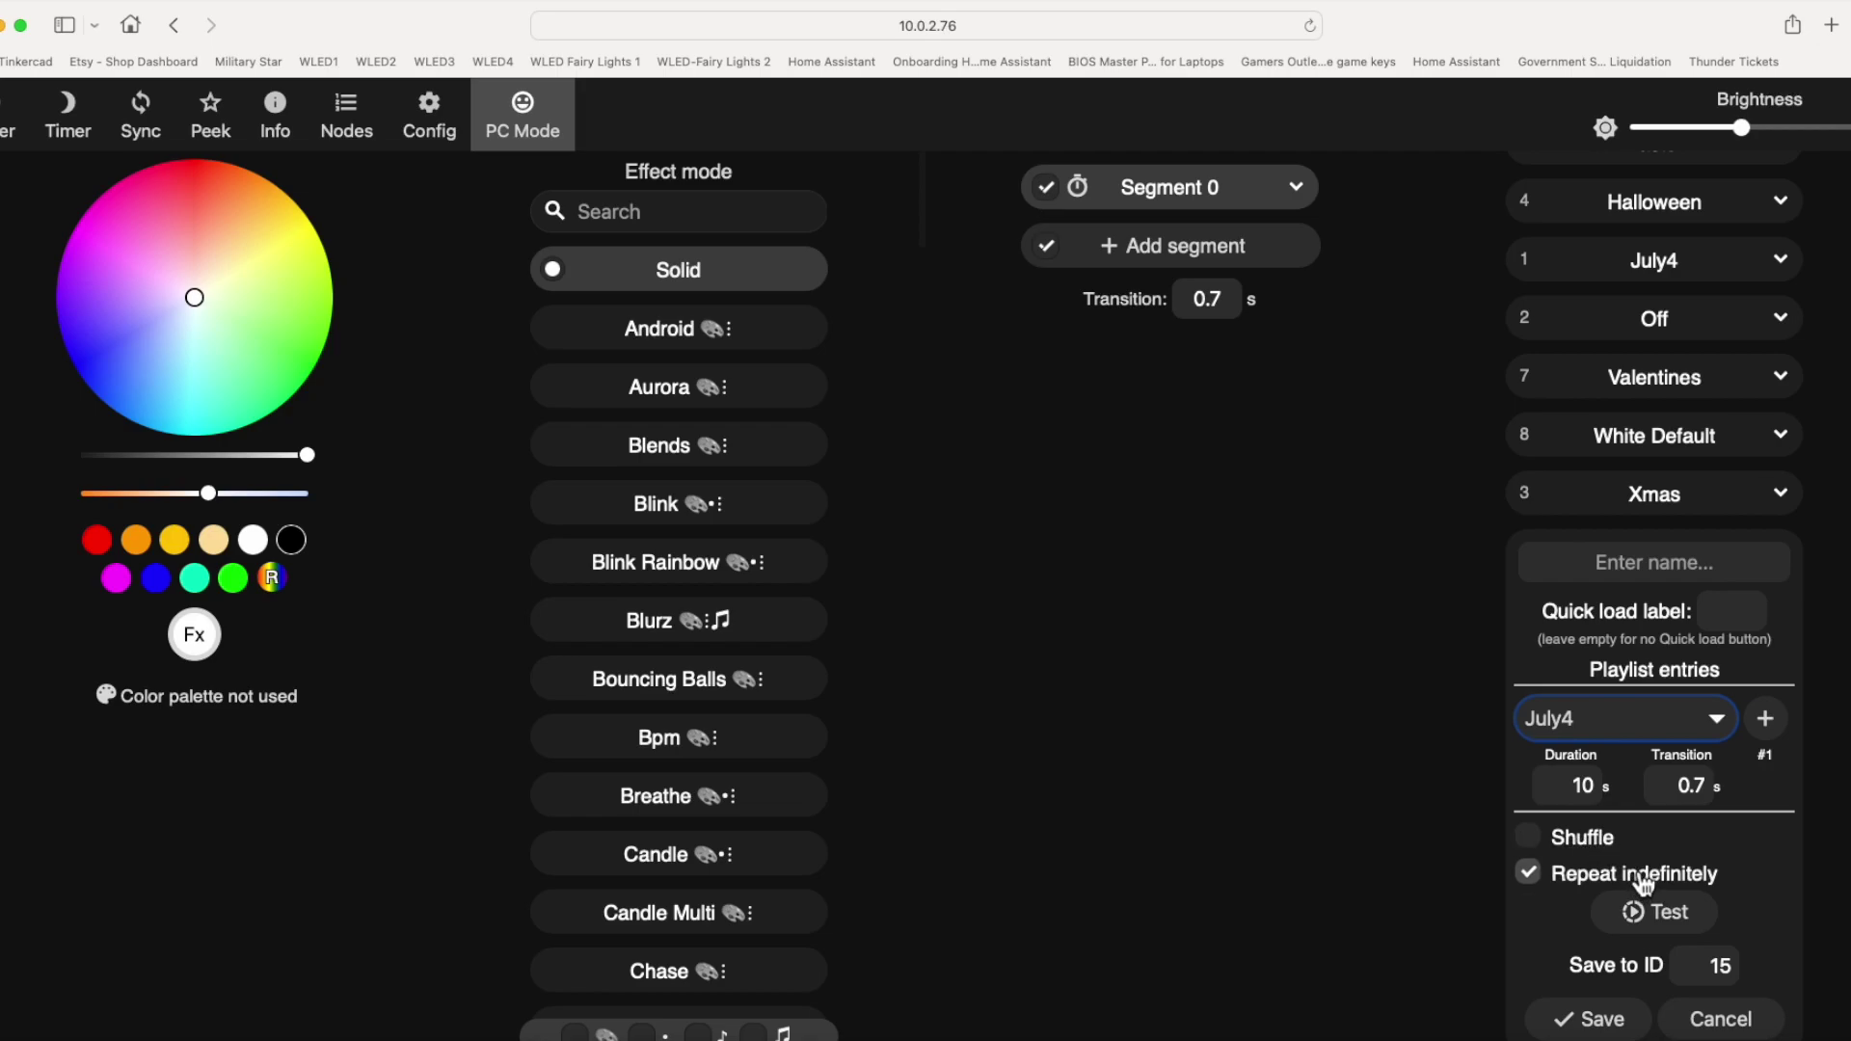
Turn off indefinite repeat so the playlist plays once, and set its end preset to White Default
left_click(1529, 874)
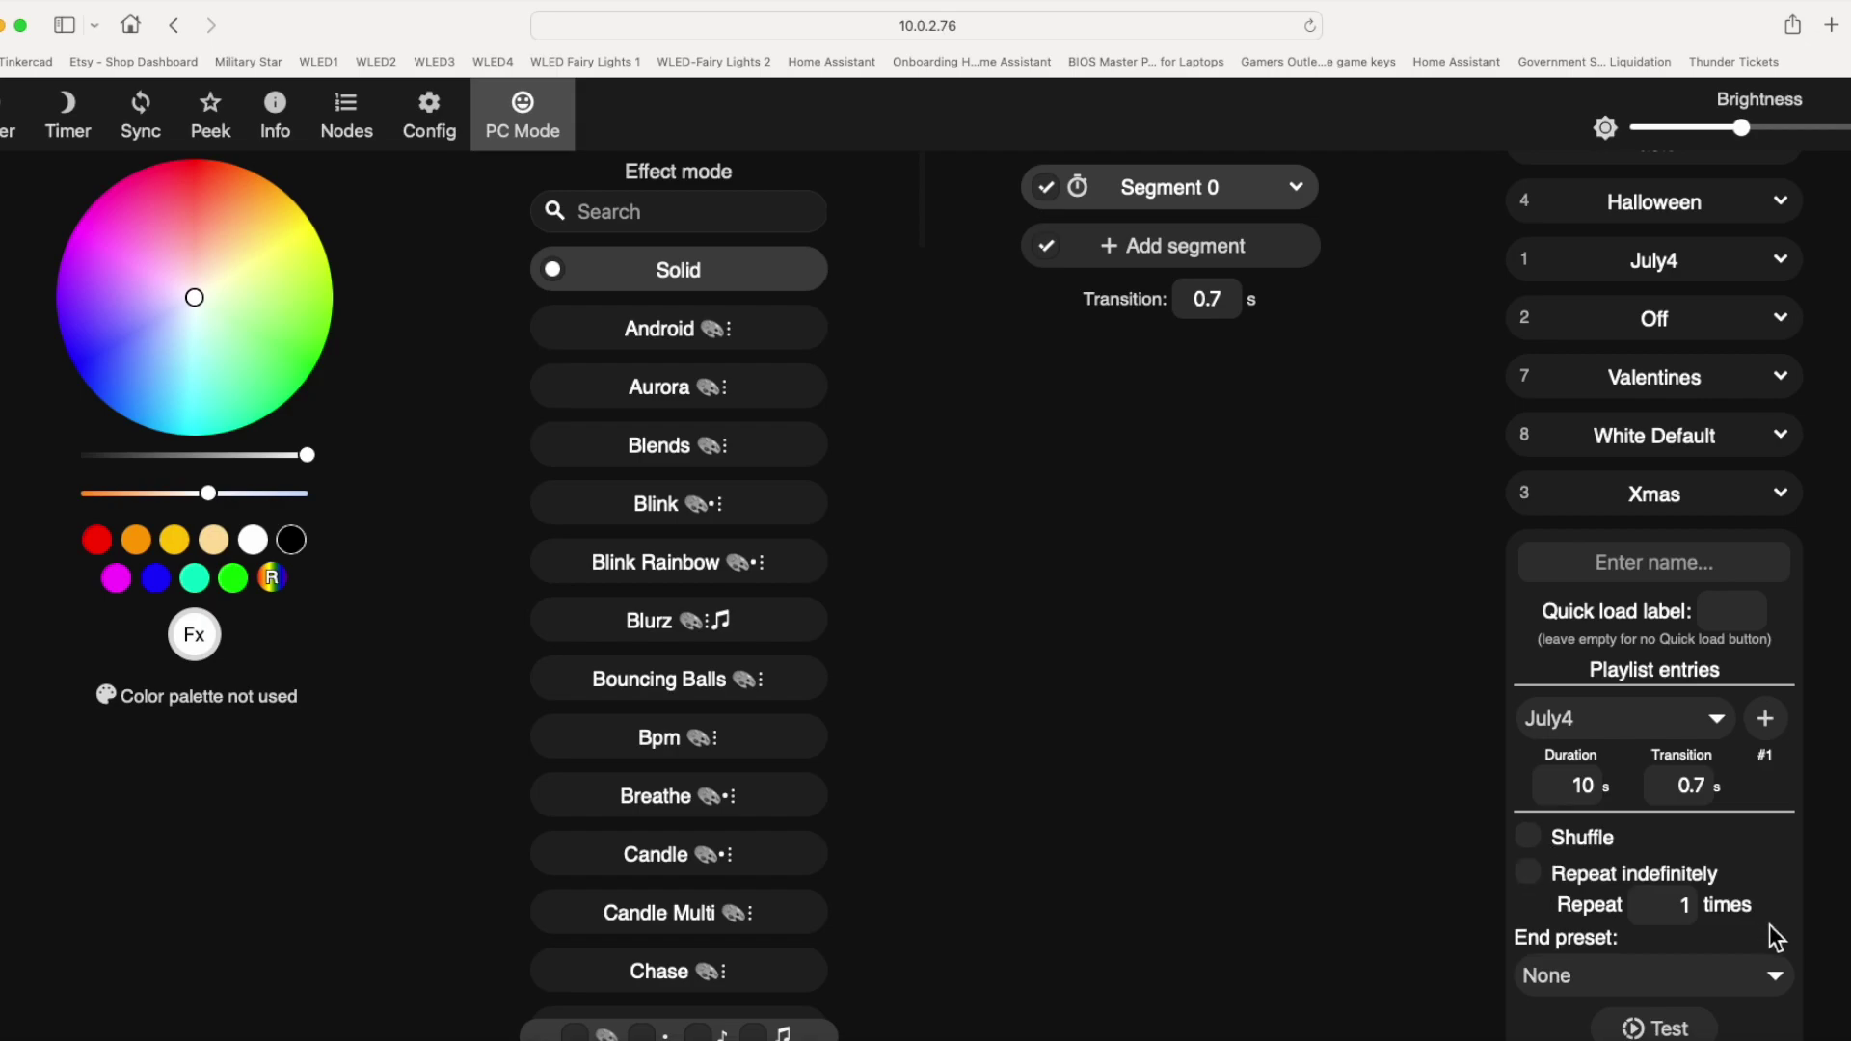
scroll(1789, 897, "down", 1)
scroll(1790, 893, "down", 3)
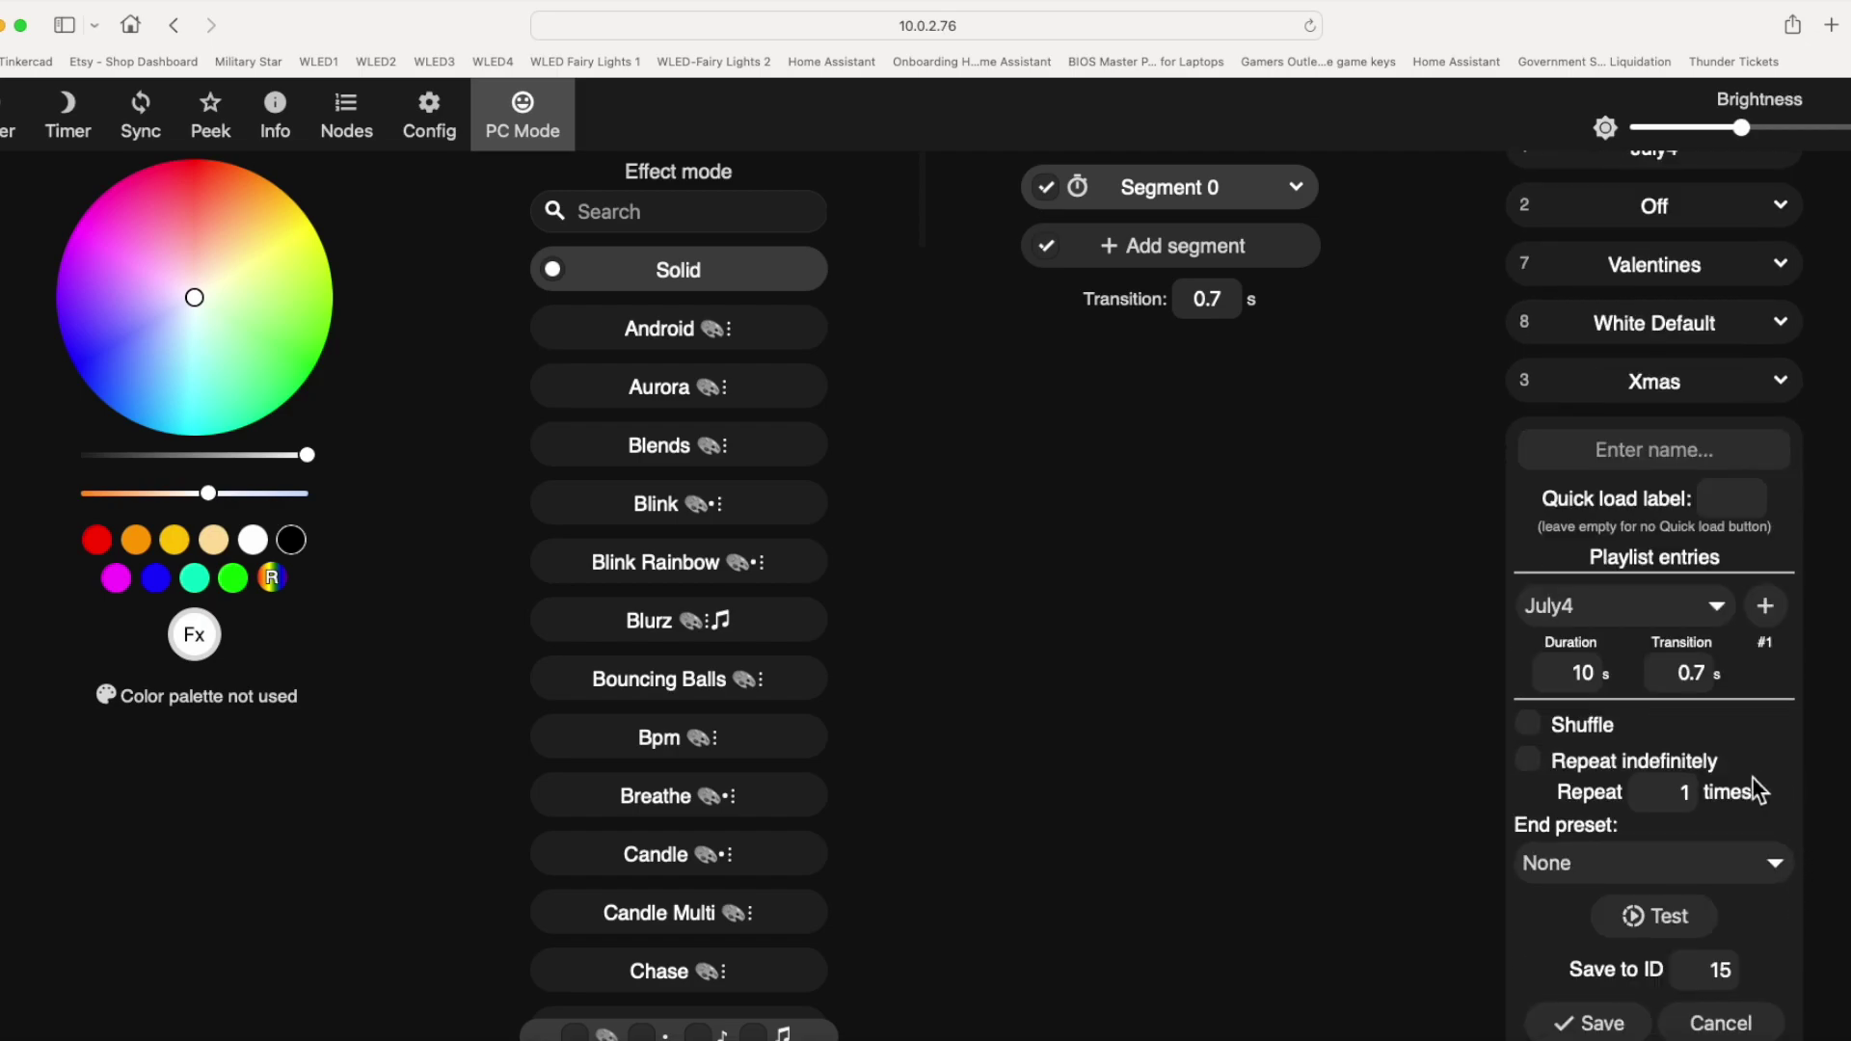
left_click(1600, 877)
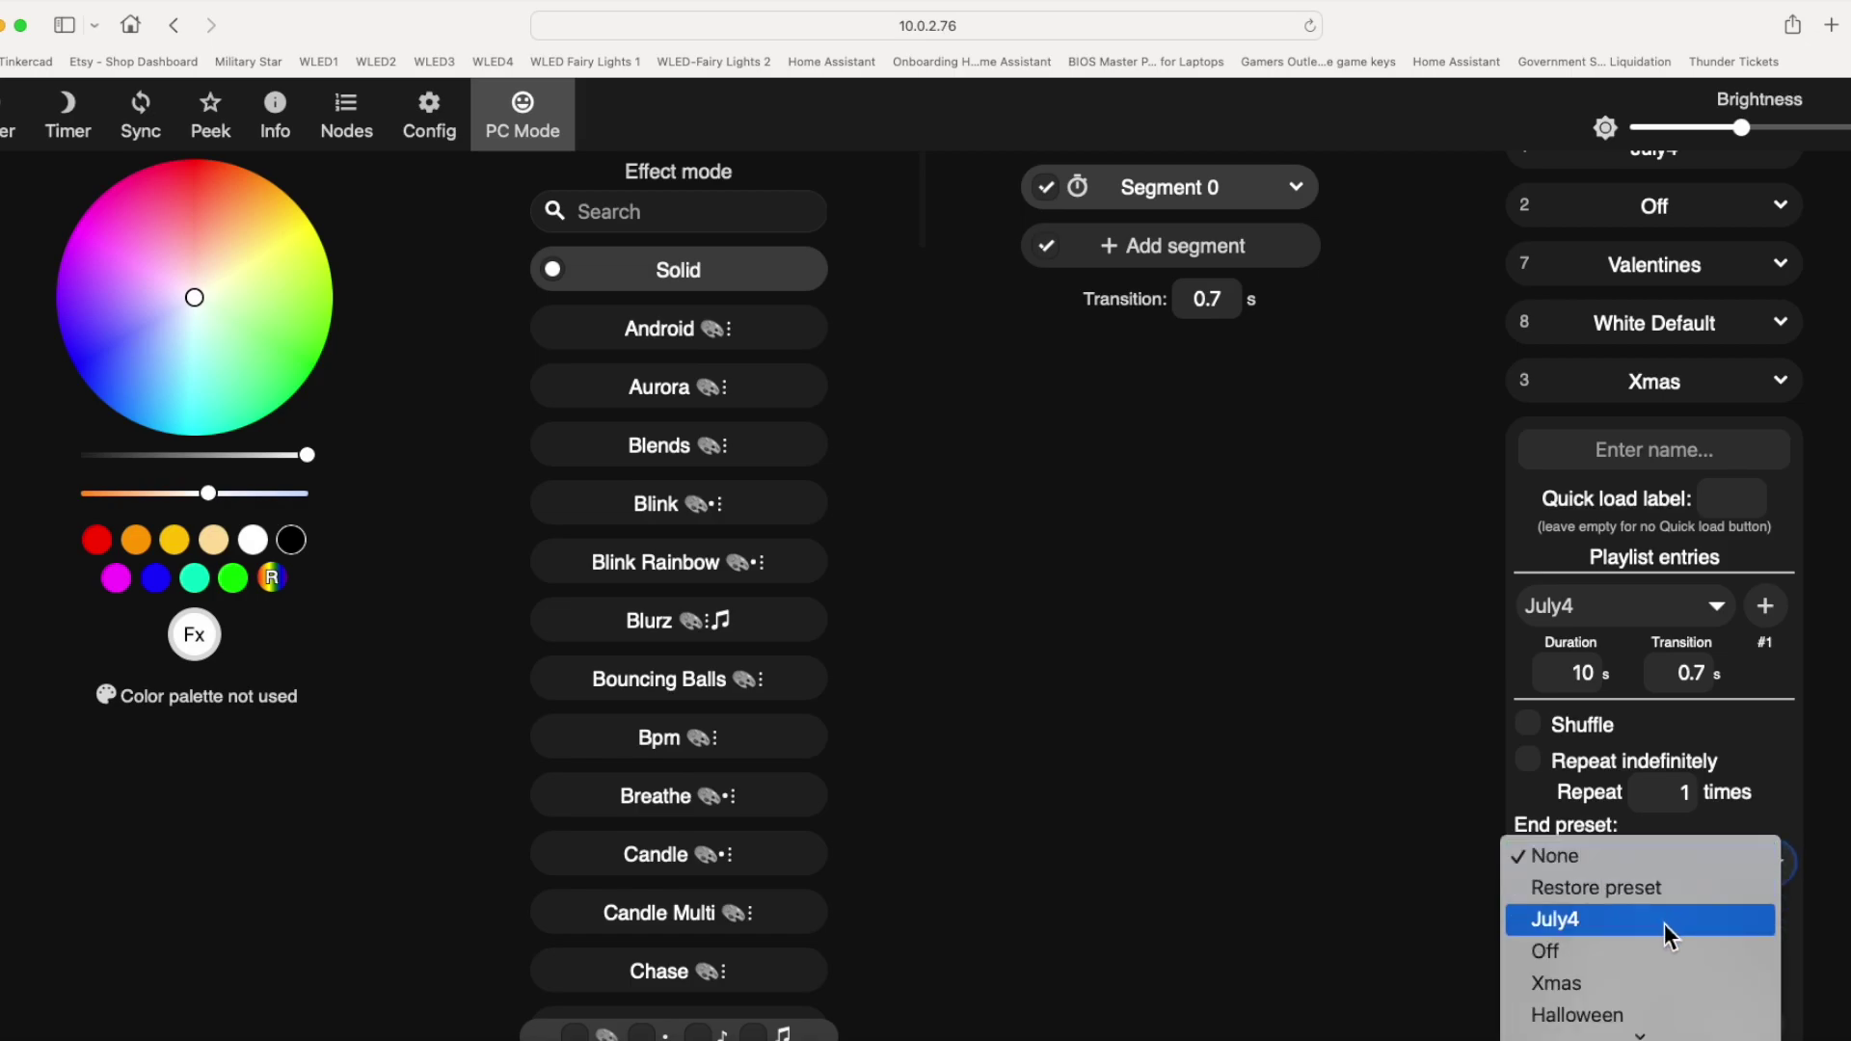
scroll(1664, 924, "down", 5)
scroll(1655, 956, "down", 3)
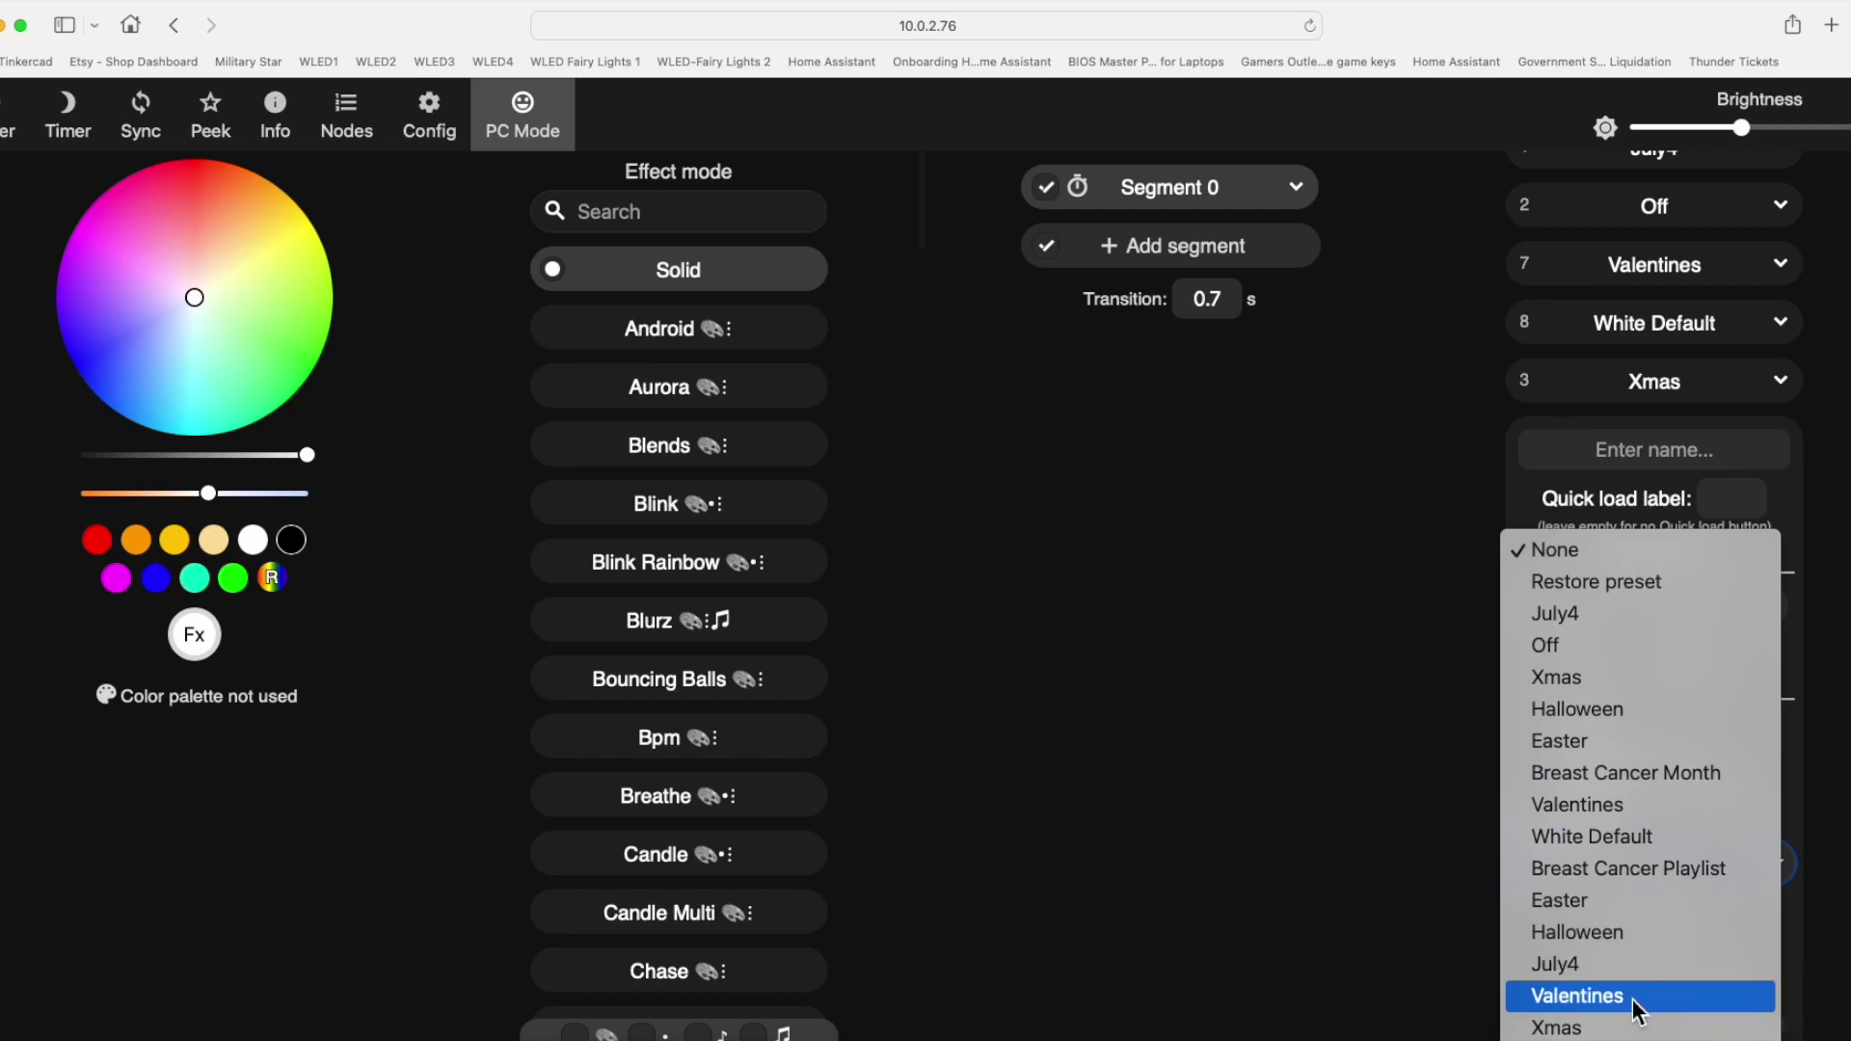
left_click(1643, 839)
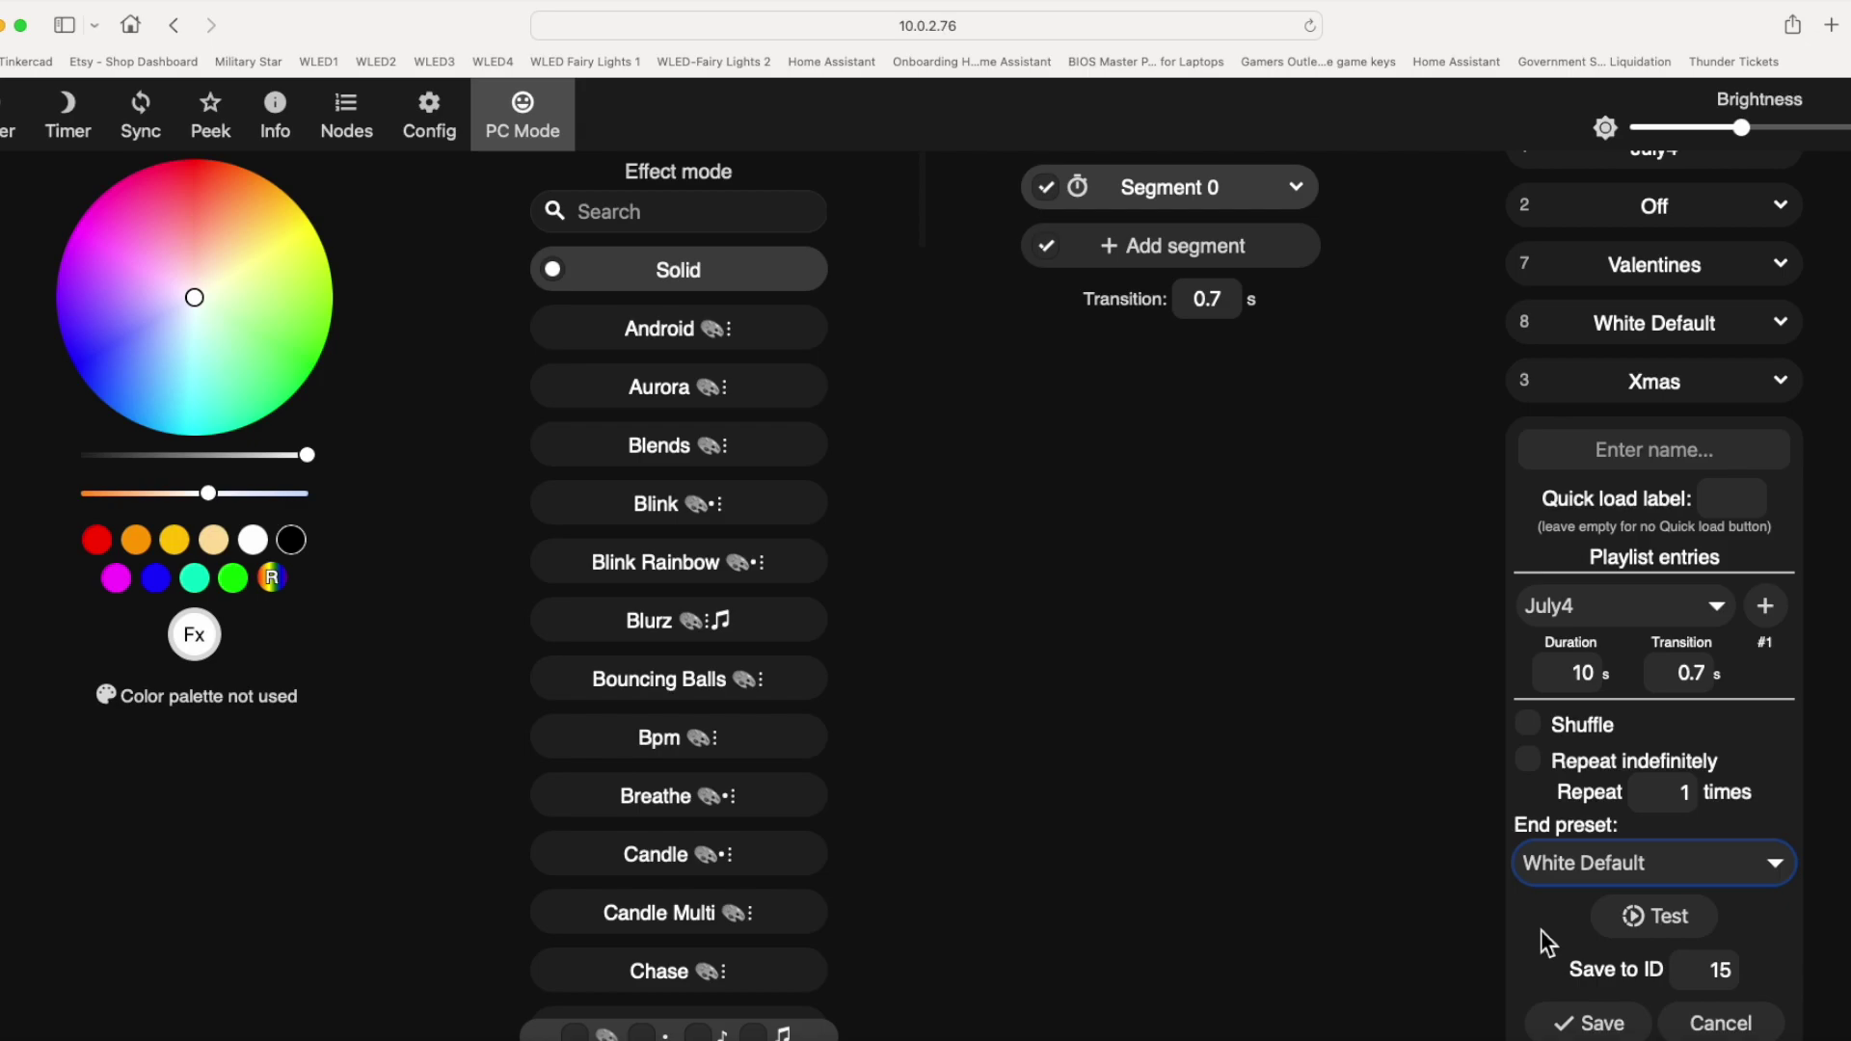
Give the July4 entry a 6553-second duration and save the playlist as 4July (ID 15)
left_click(1578, 678)
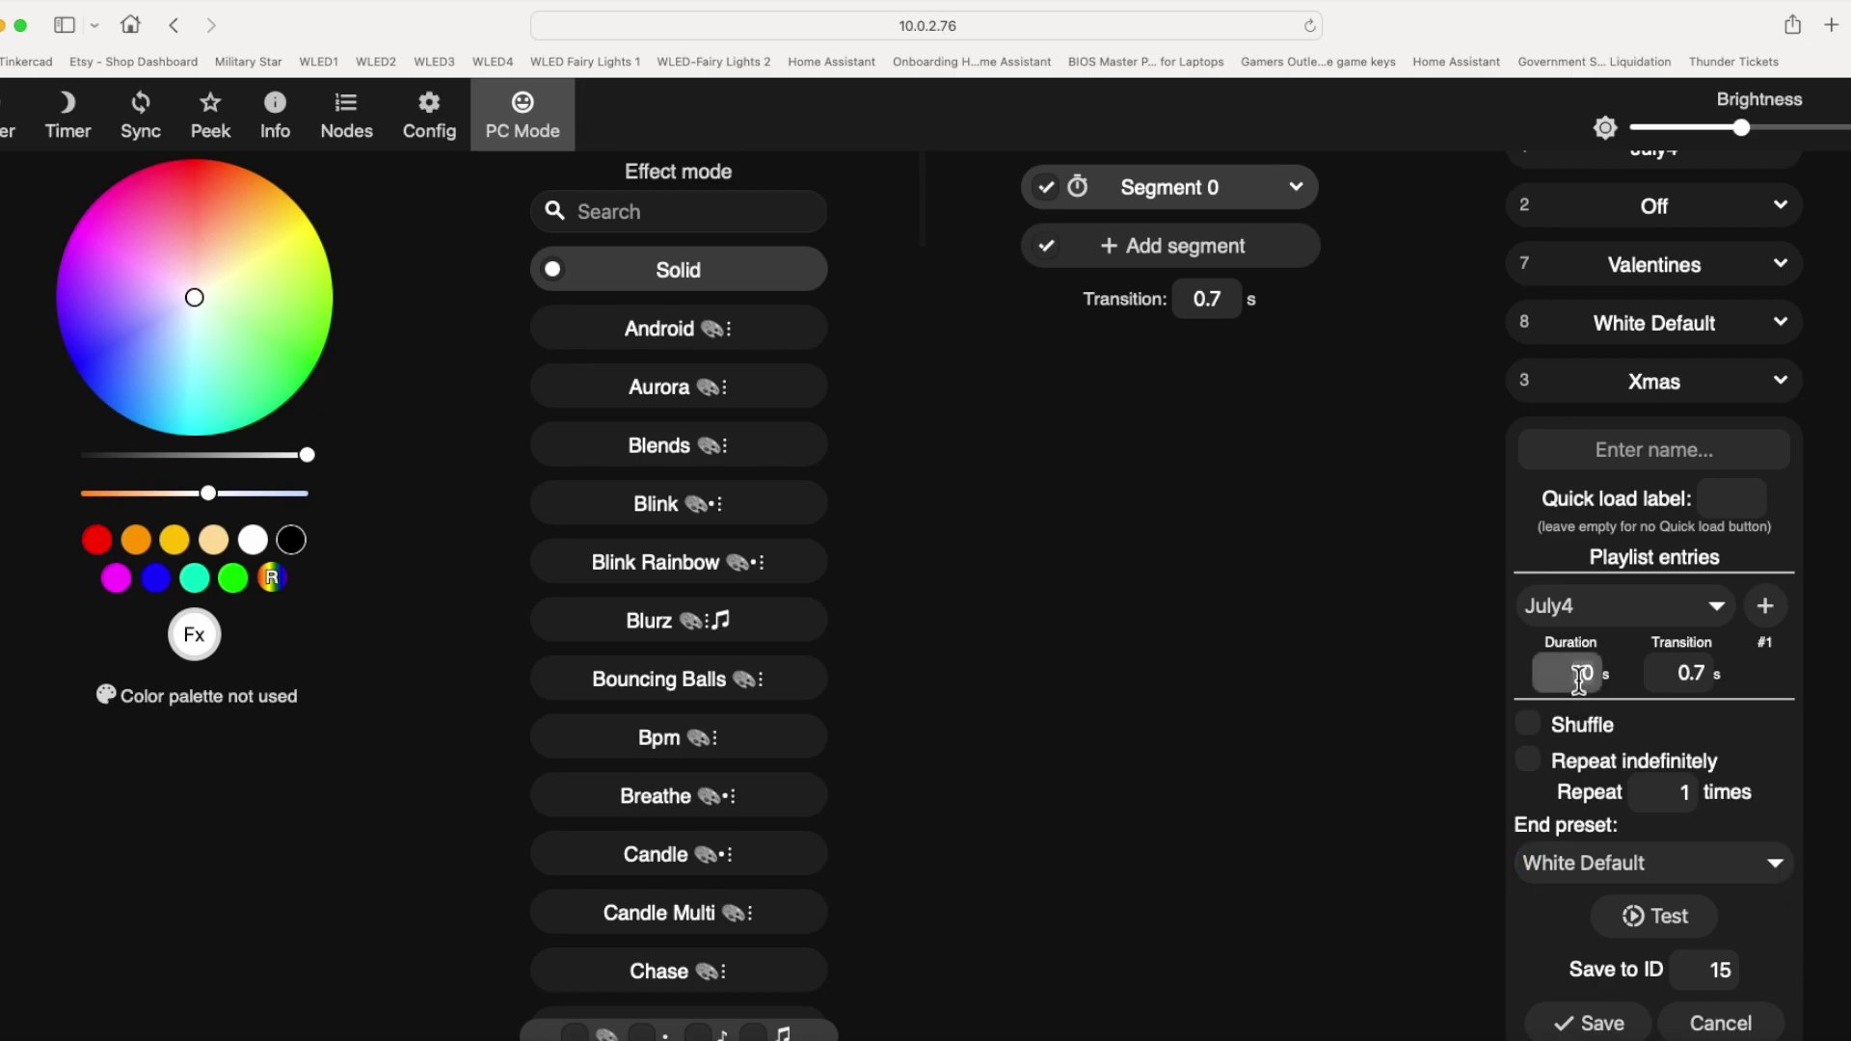
key("BackSpace")
key("BackSpace")
type("6553")
left_click(1707, 448)
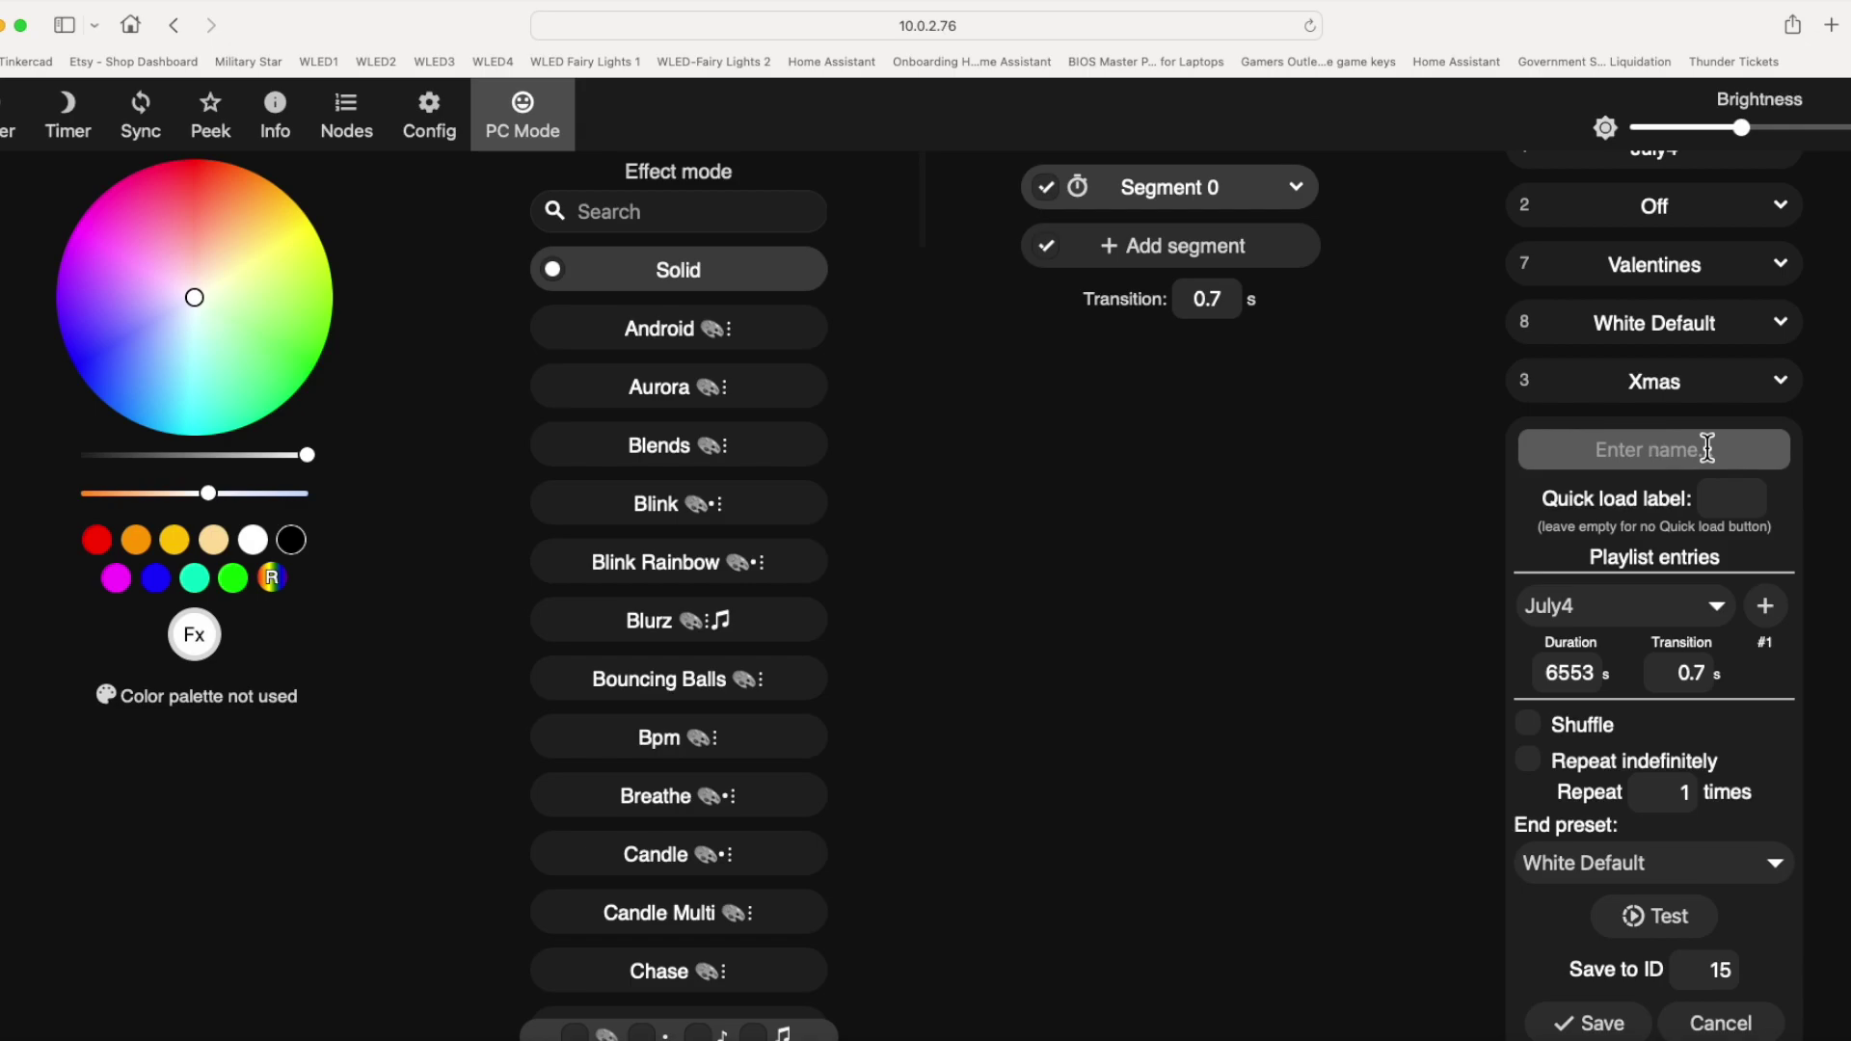
type("4July")
left_click(1588, 1023)
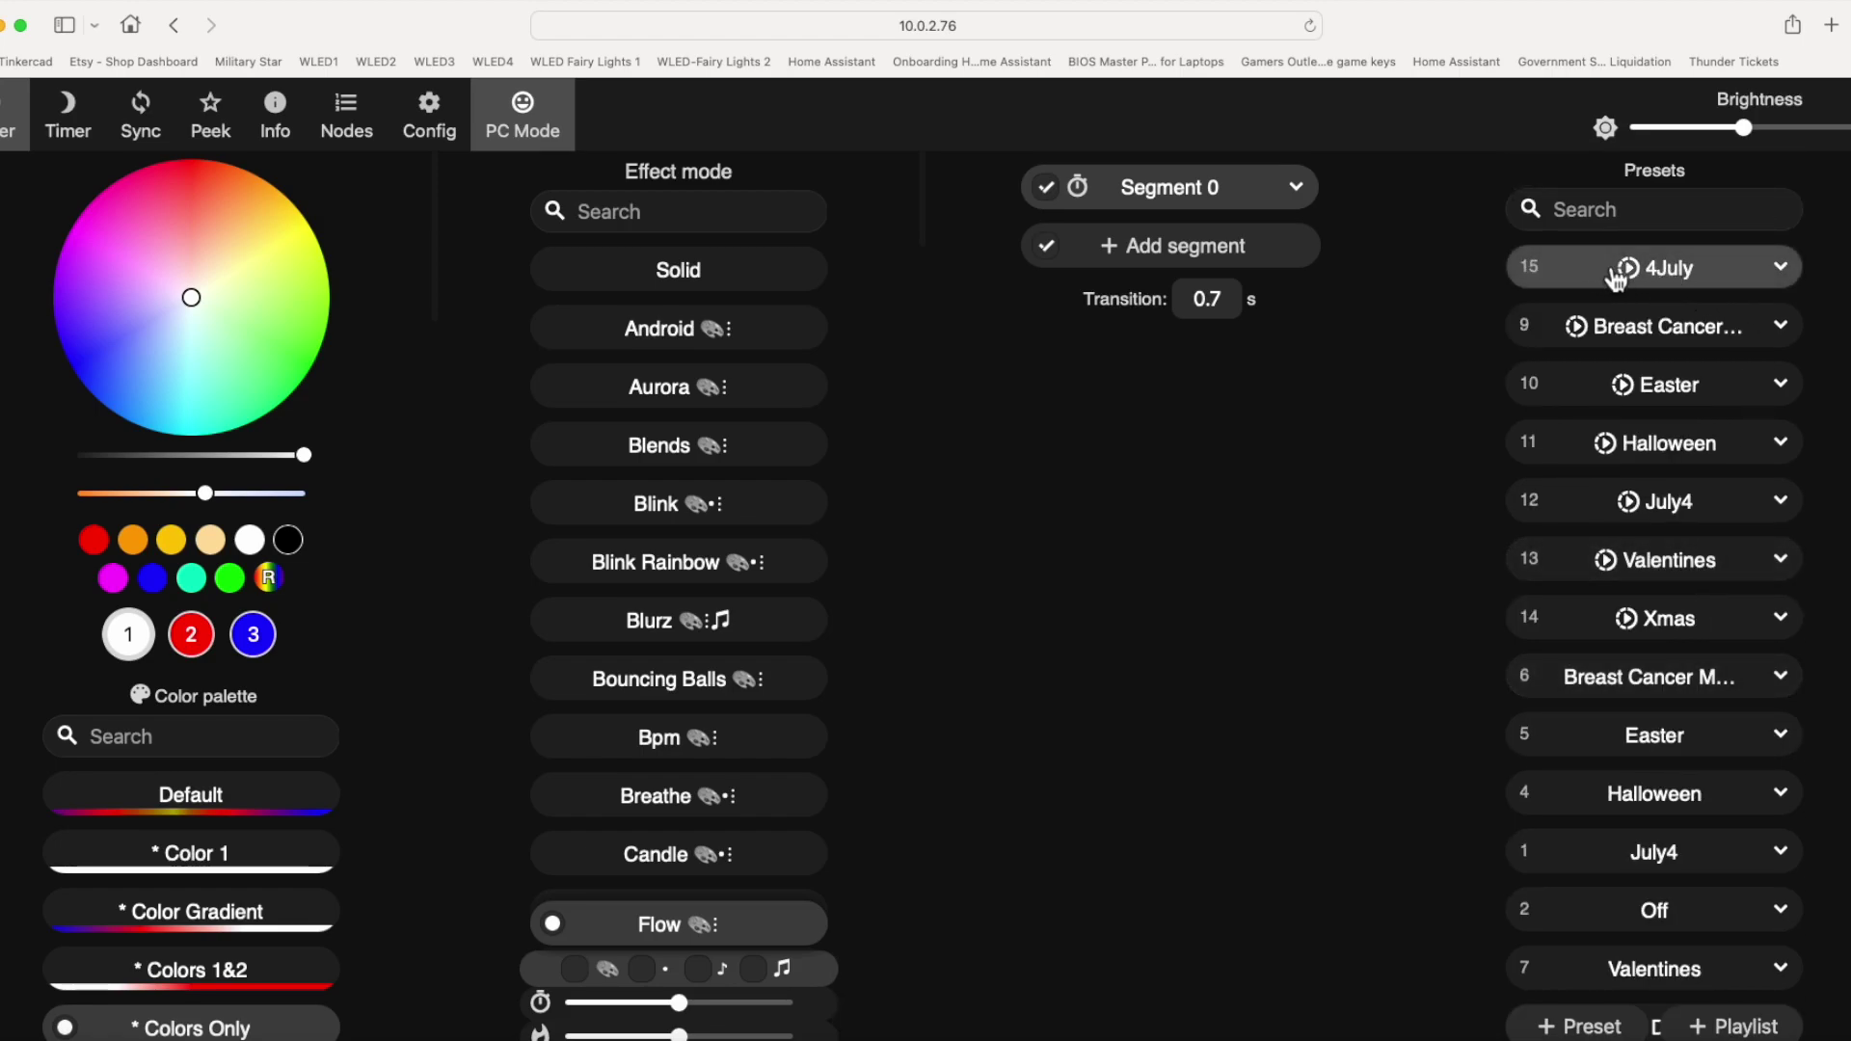
left_click(450, 128)
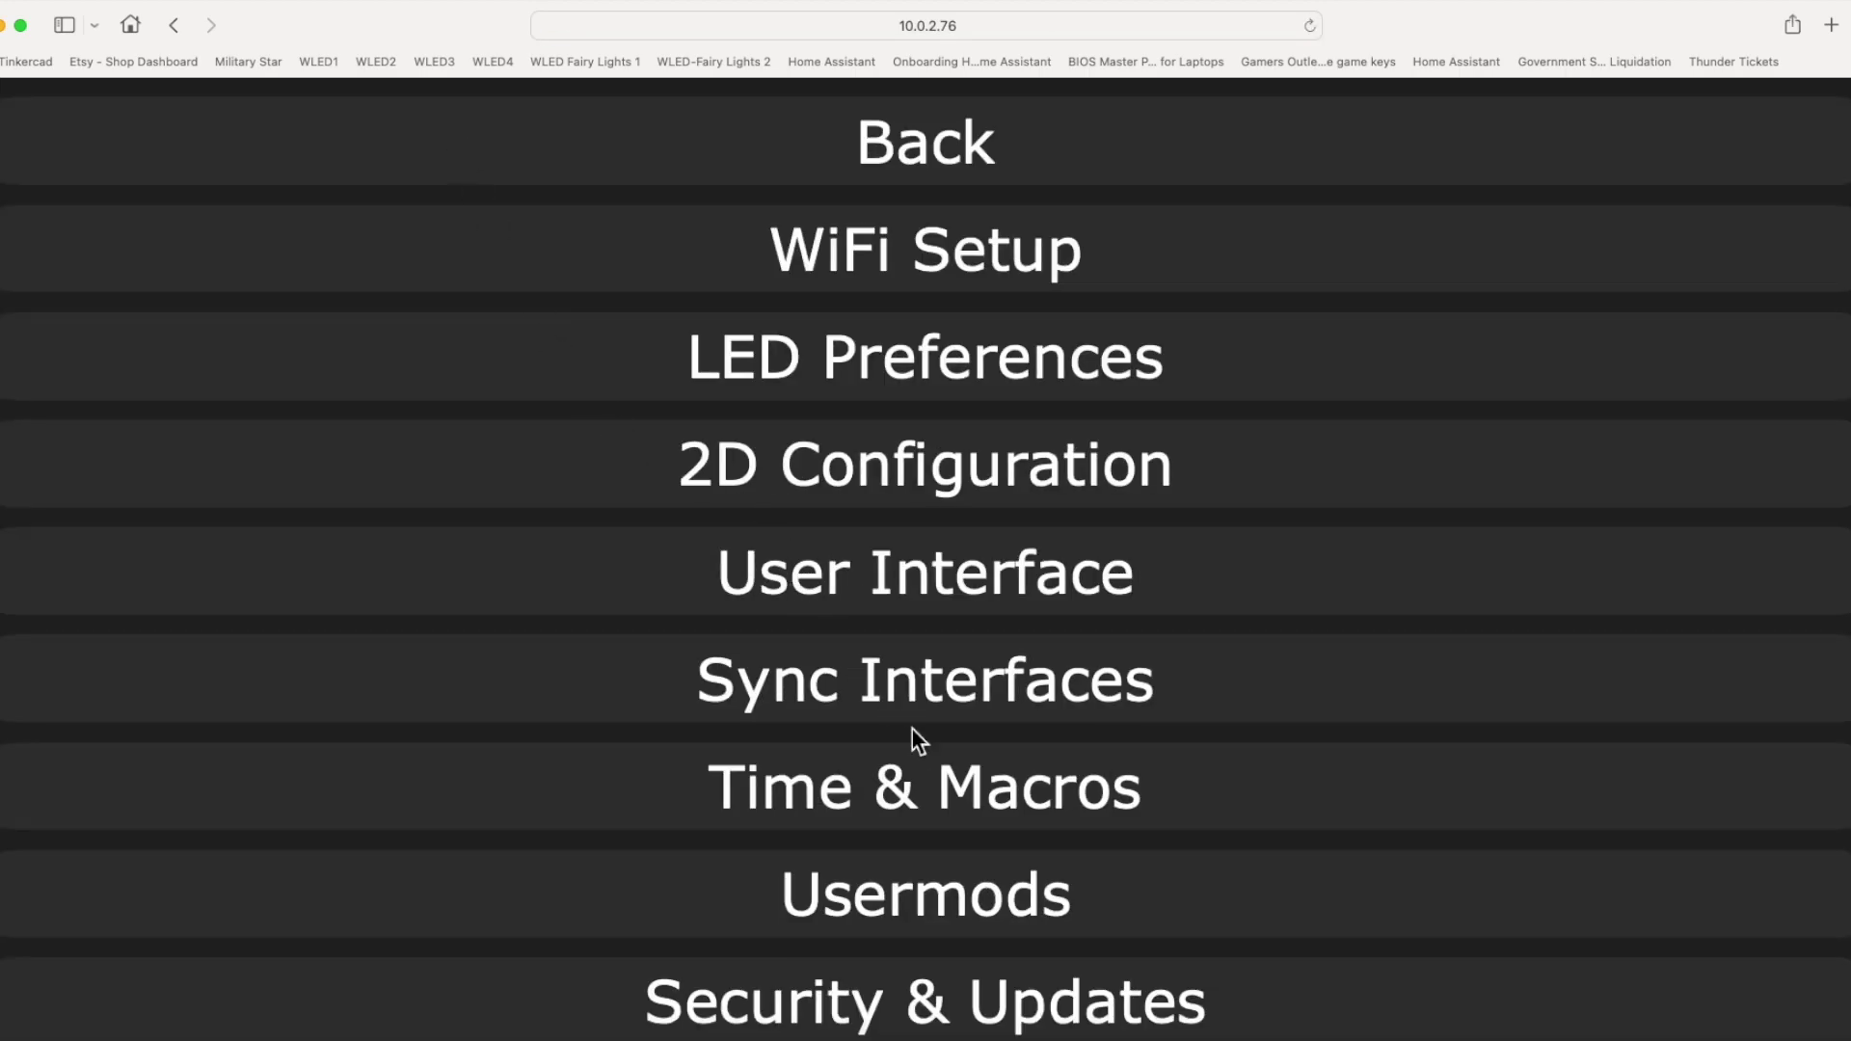
Look over the time-controlled presets in Time & Macros, then return to the main control page
left_click(985, 815)
scroll(1134, 873, "down", 9)
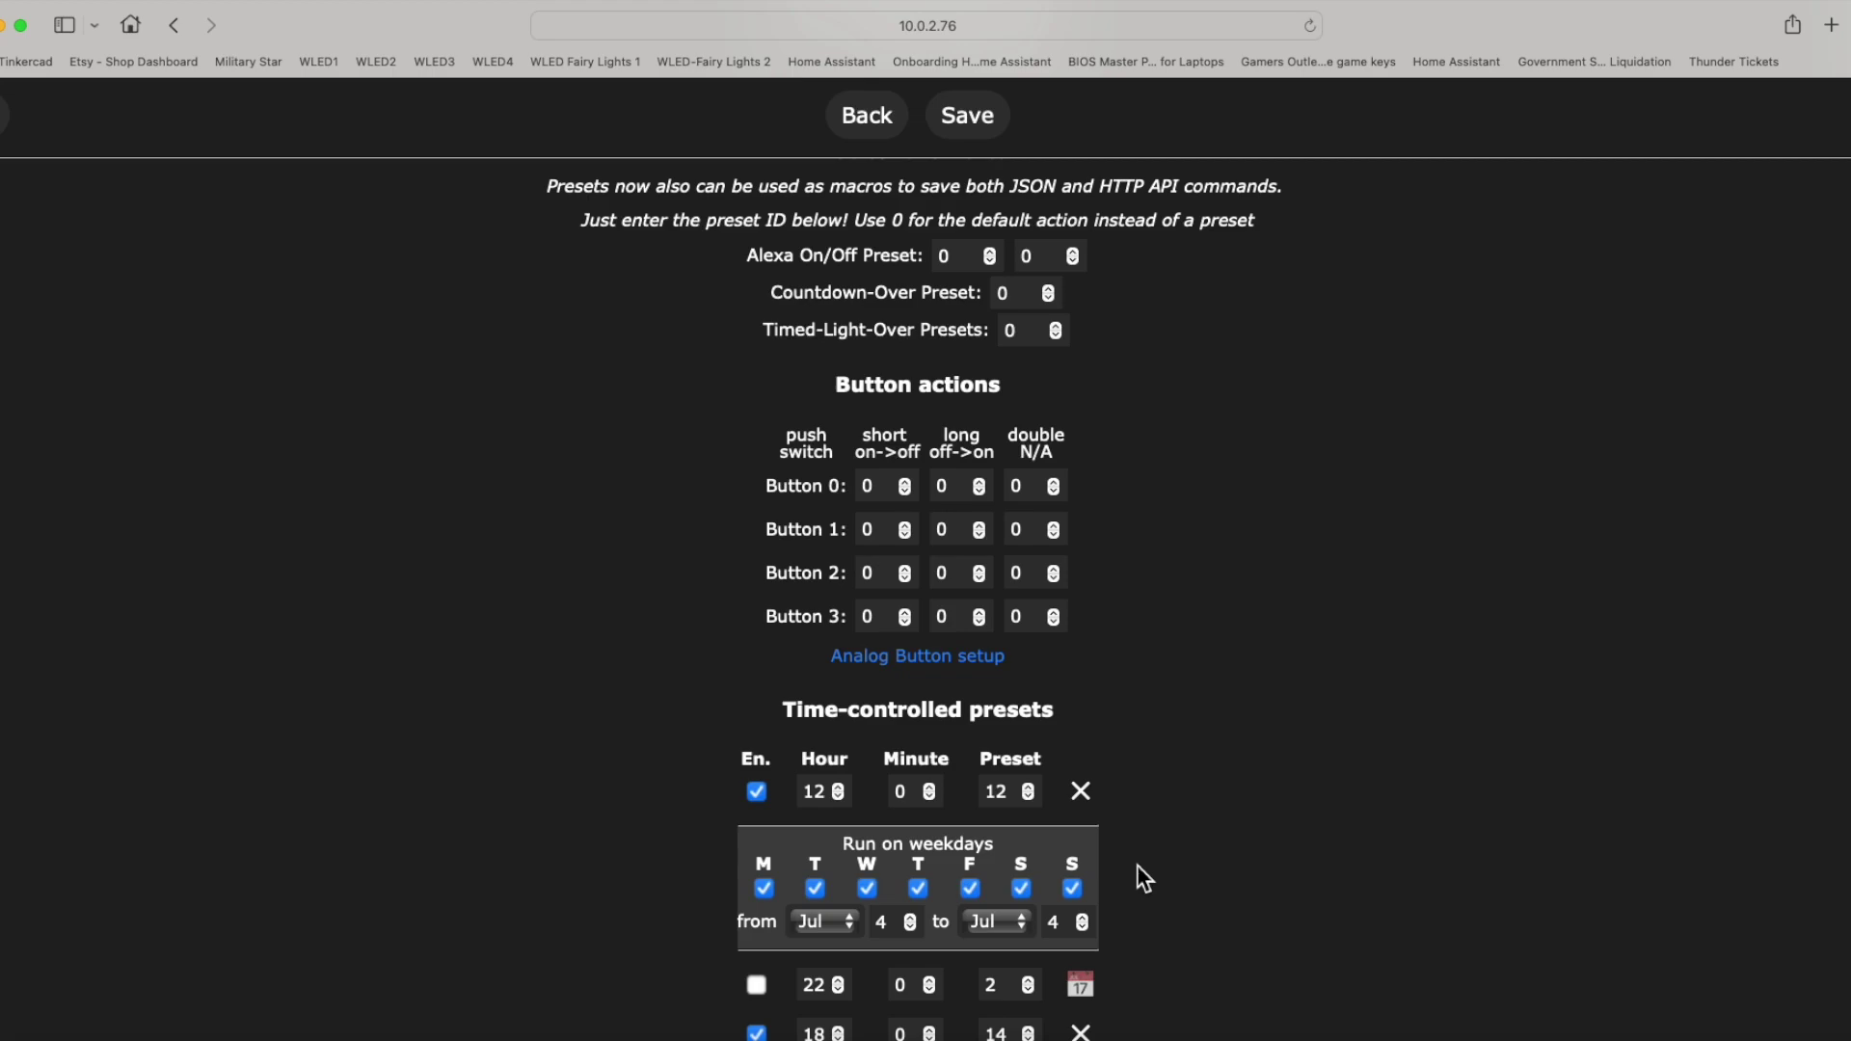
scroll(1137, 865, "down", 3)
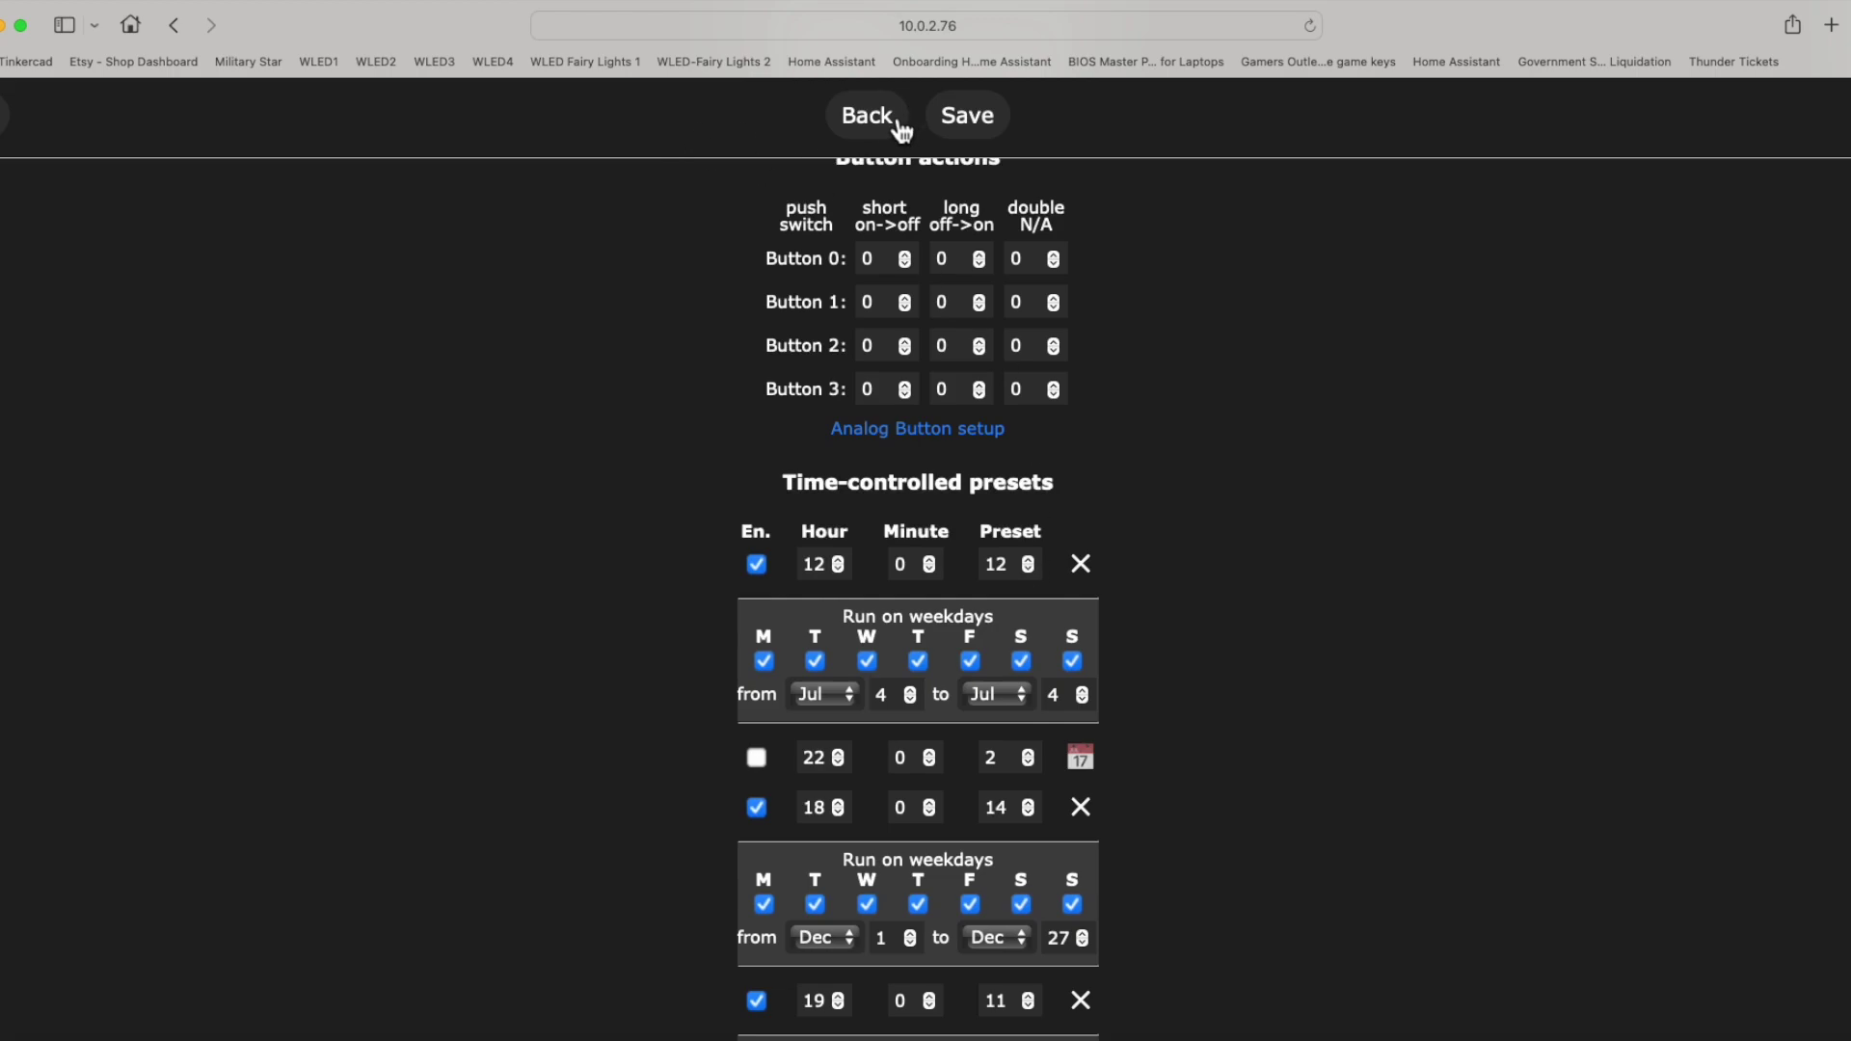
left_click(893, 124)
left_click(882, 140)
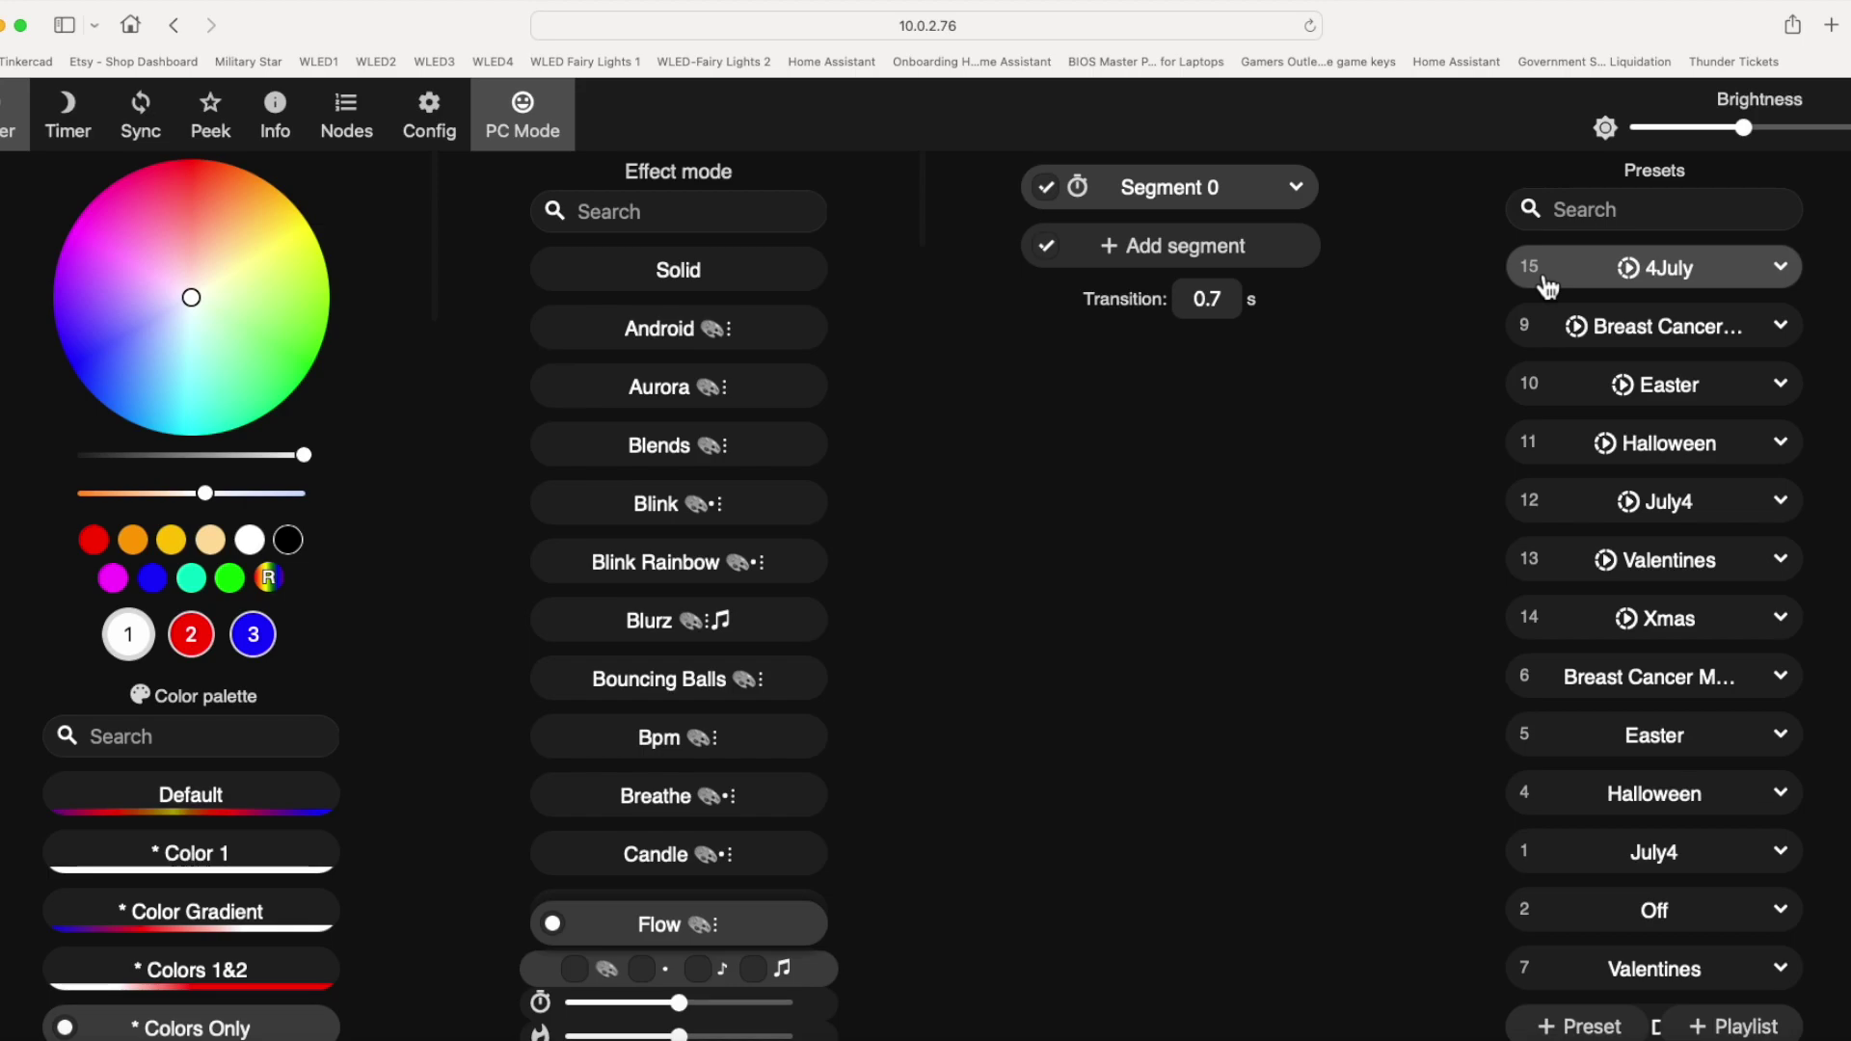
Move the Jul 4 time-controlled preset's start hour from 12 to 21 and save
left_click(428, 116)
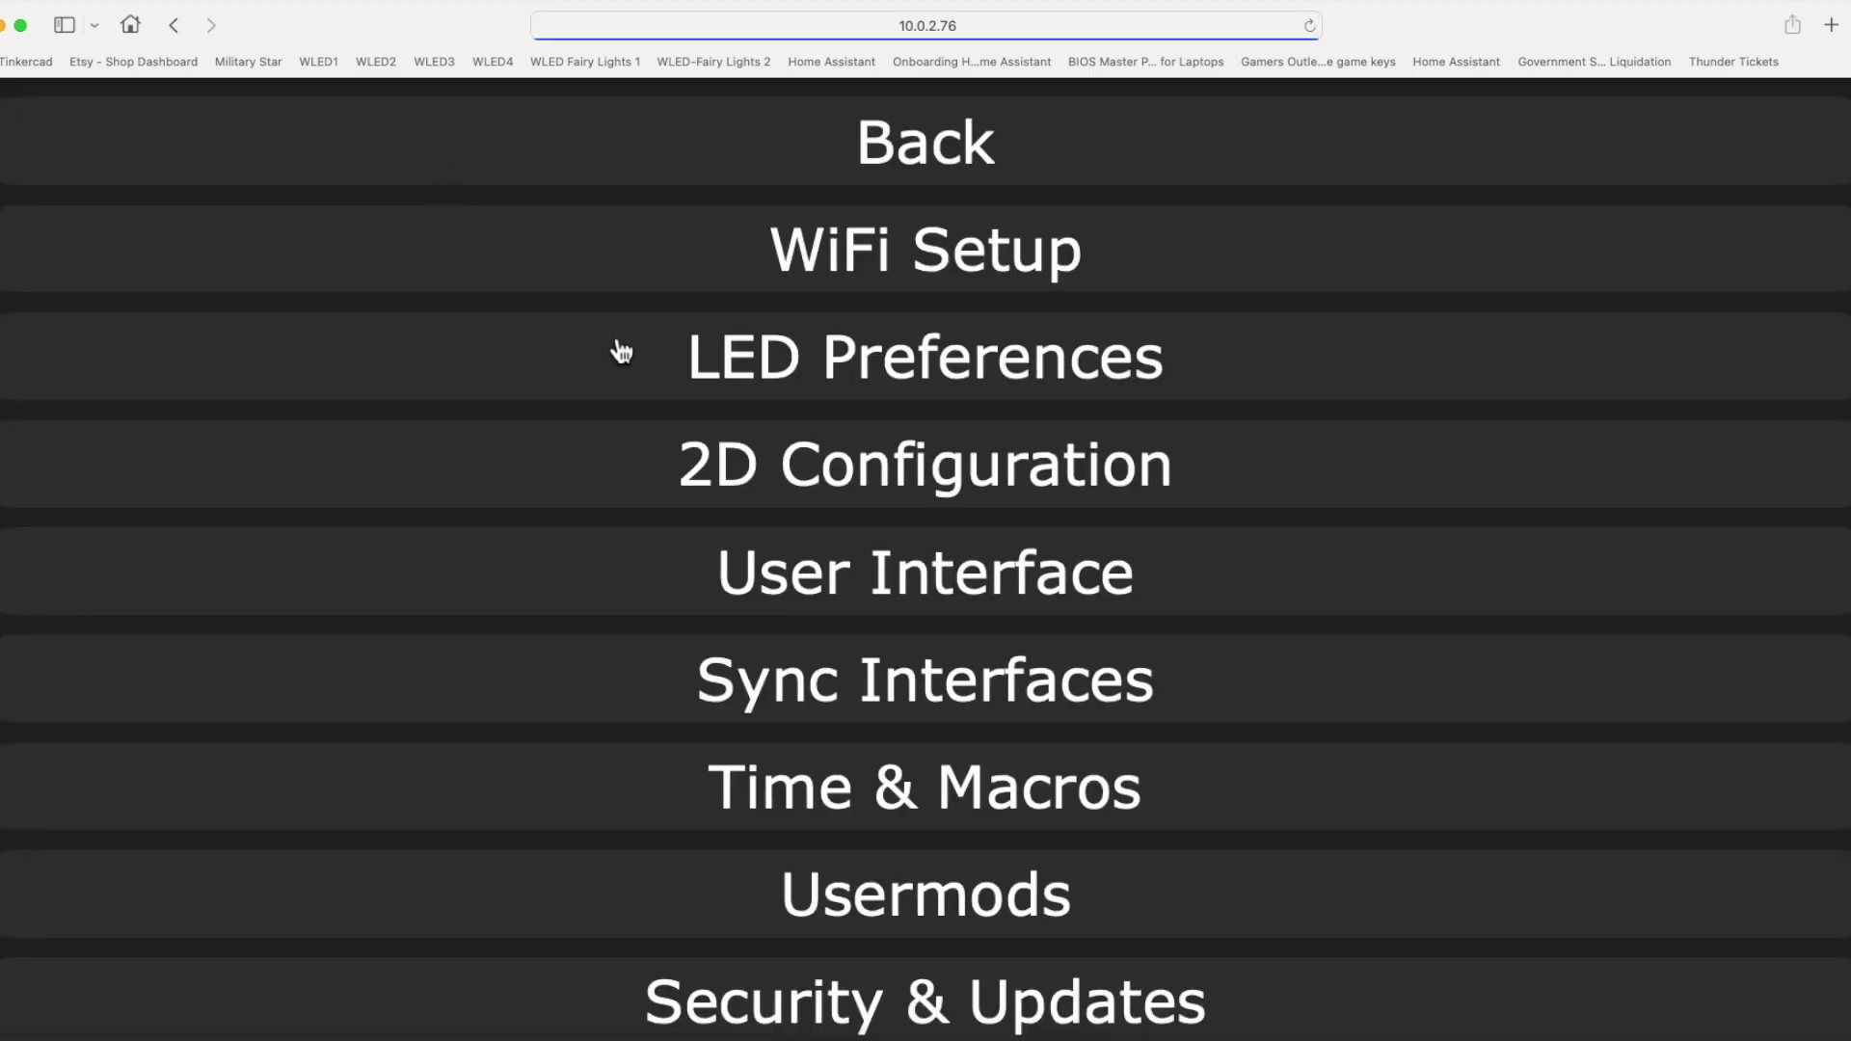
left_click(947, 785)
scroll(931, 790, "down", 2)
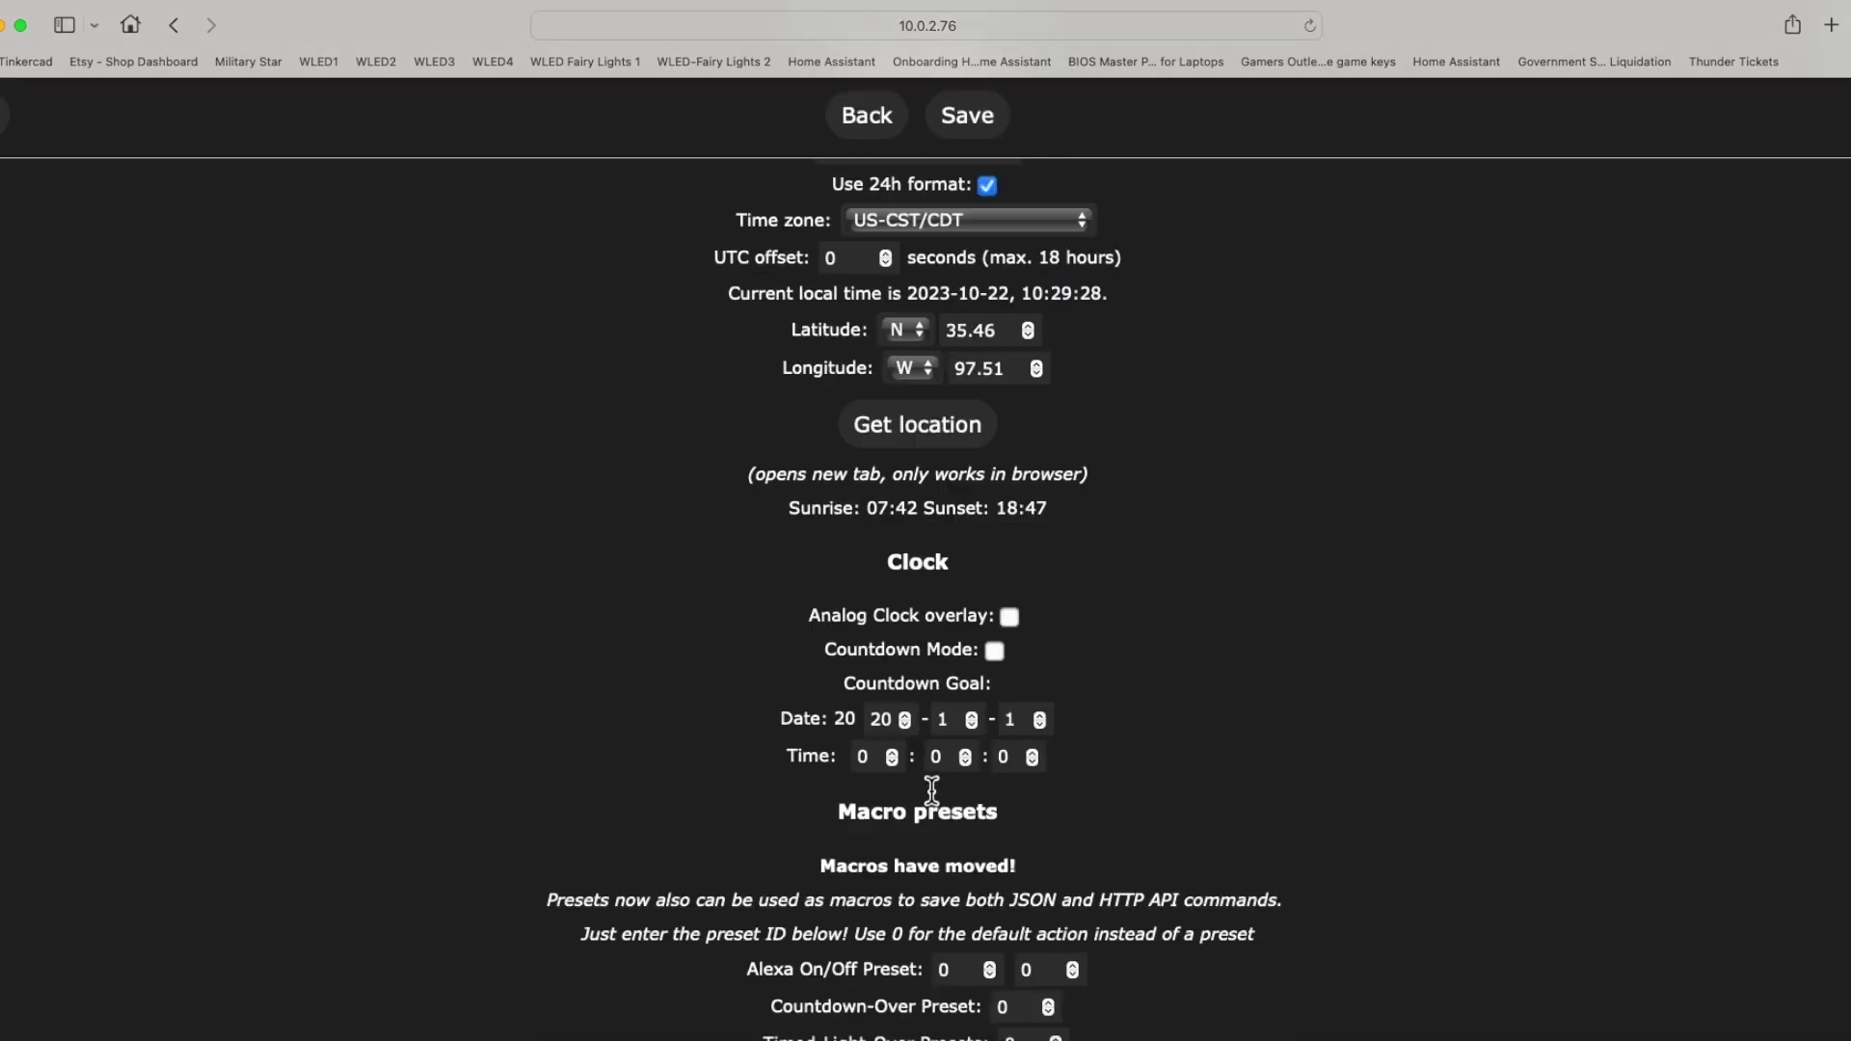
scroll(932, 791, "down", 15)
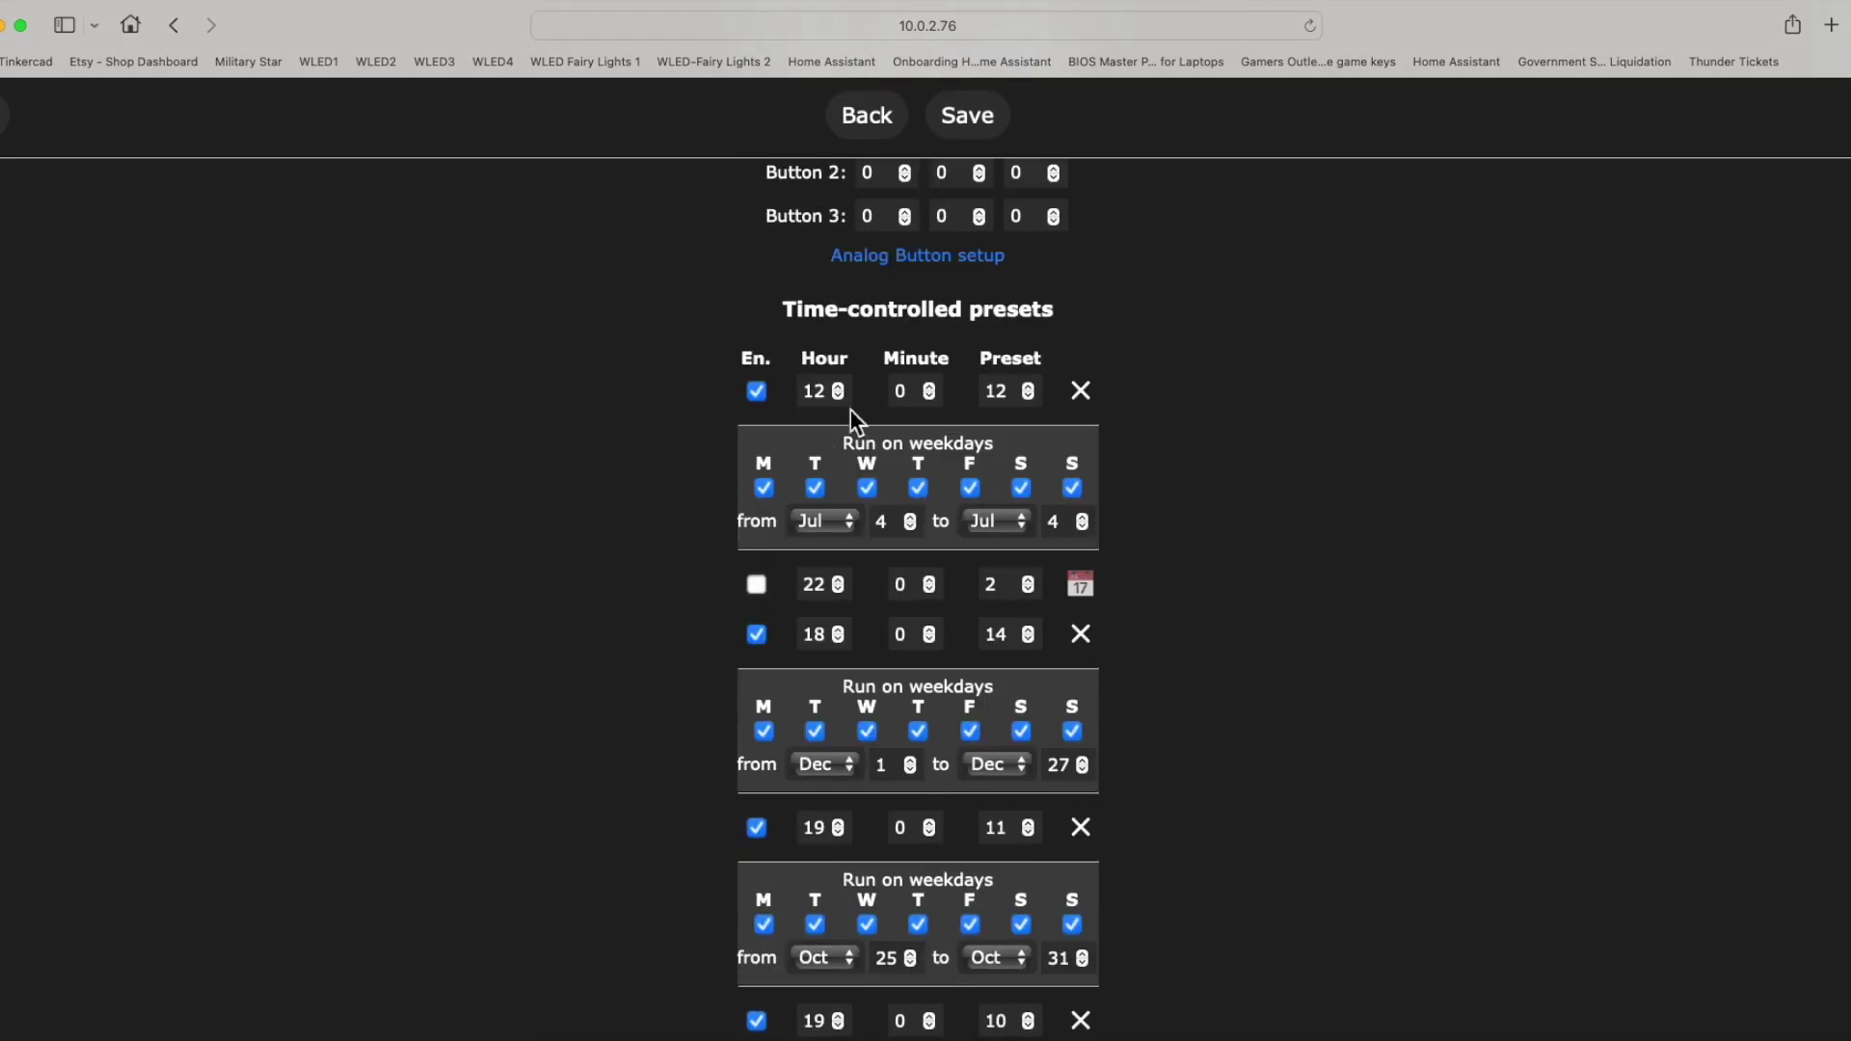
left_click(838, 387)
left_click(838, 387)
left_click(838, 387)
left_click(838, 387)
left_click(838, 387)
left_click(838, 386)
left_click(838, 387)
left_click(838, 387)
left_click(838, 386)
left_click(990, 128)
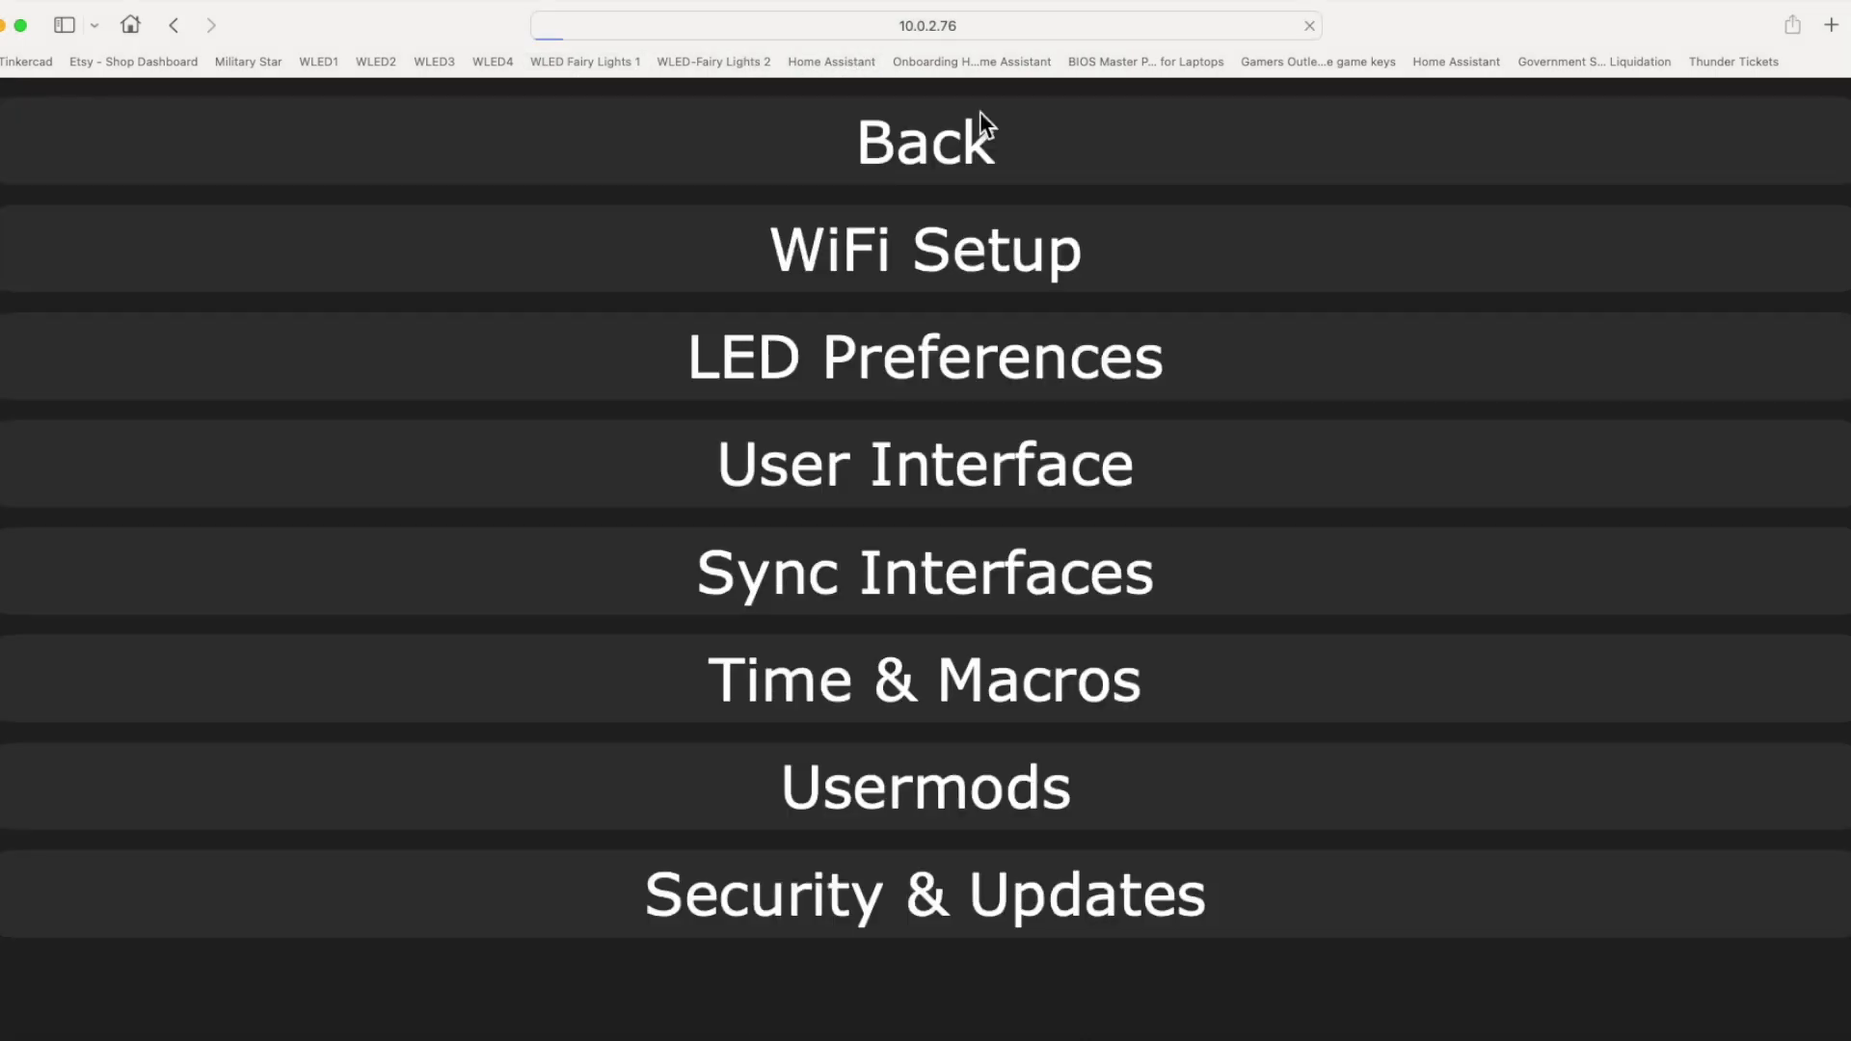
left_click(943, 142)
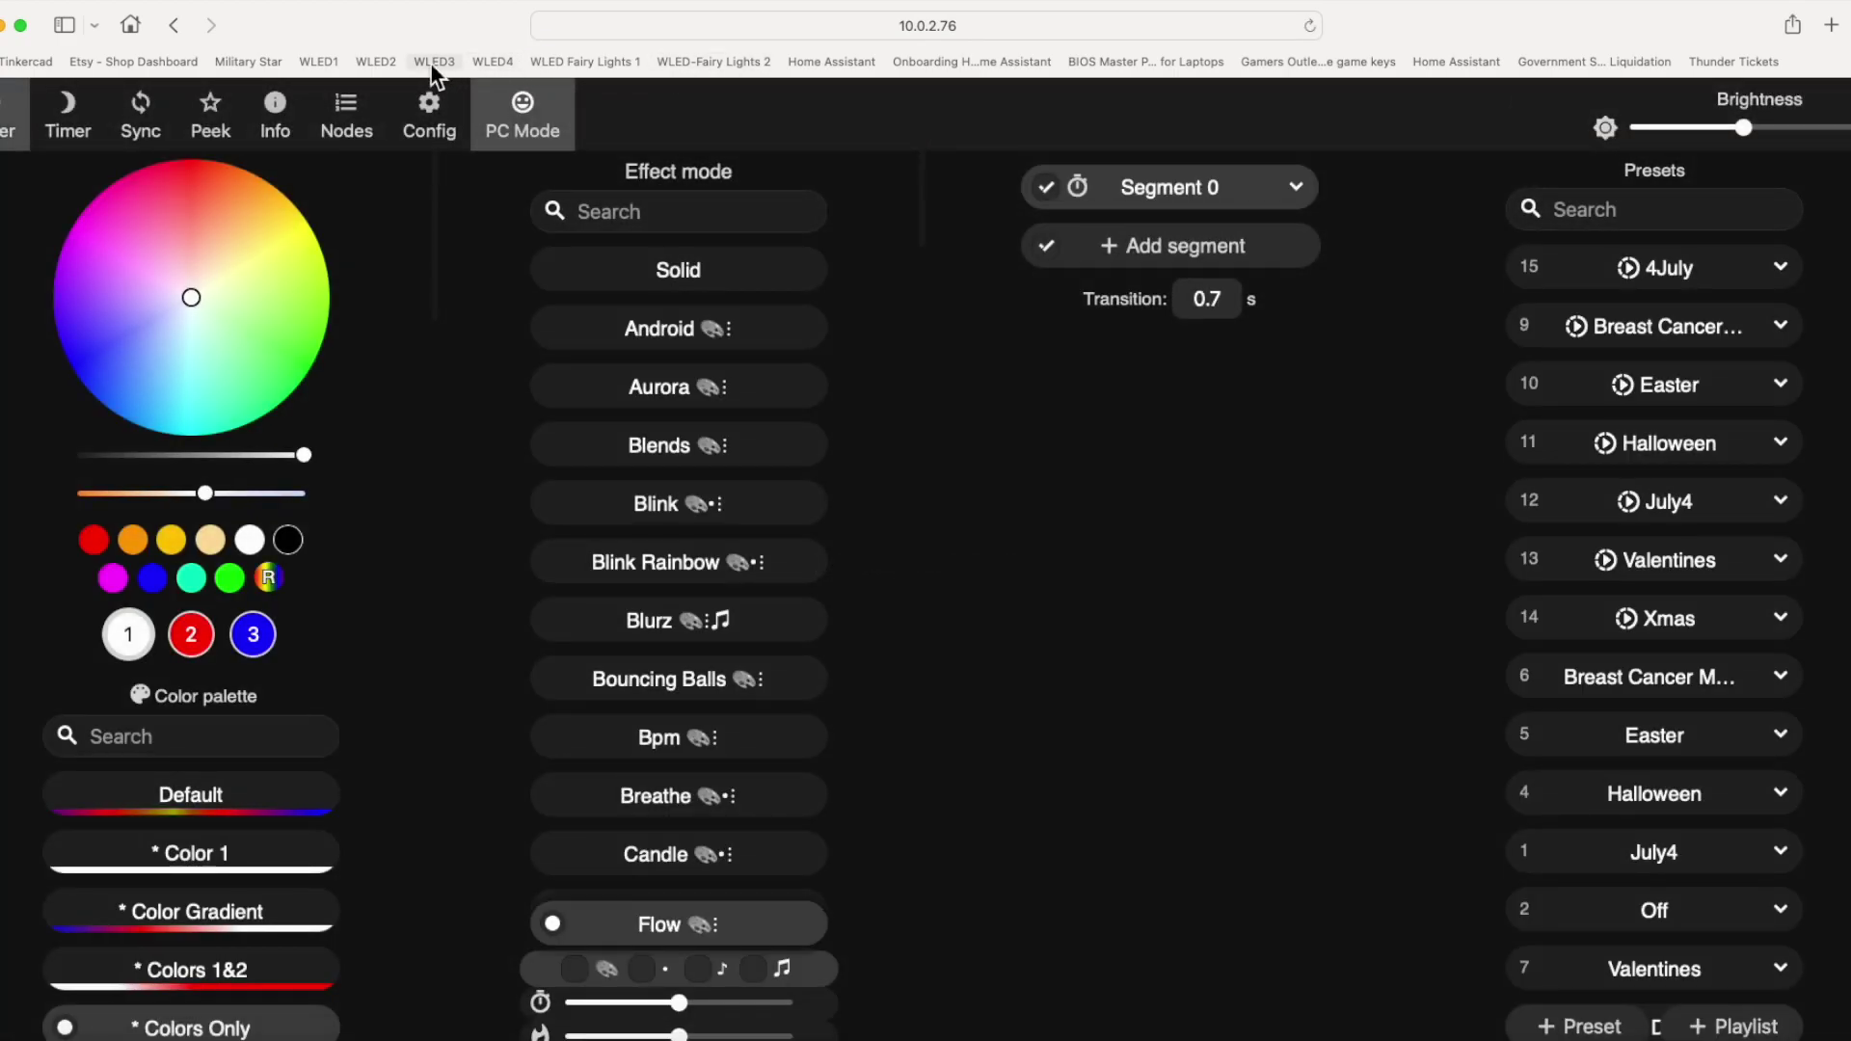
left_click(430, 62)
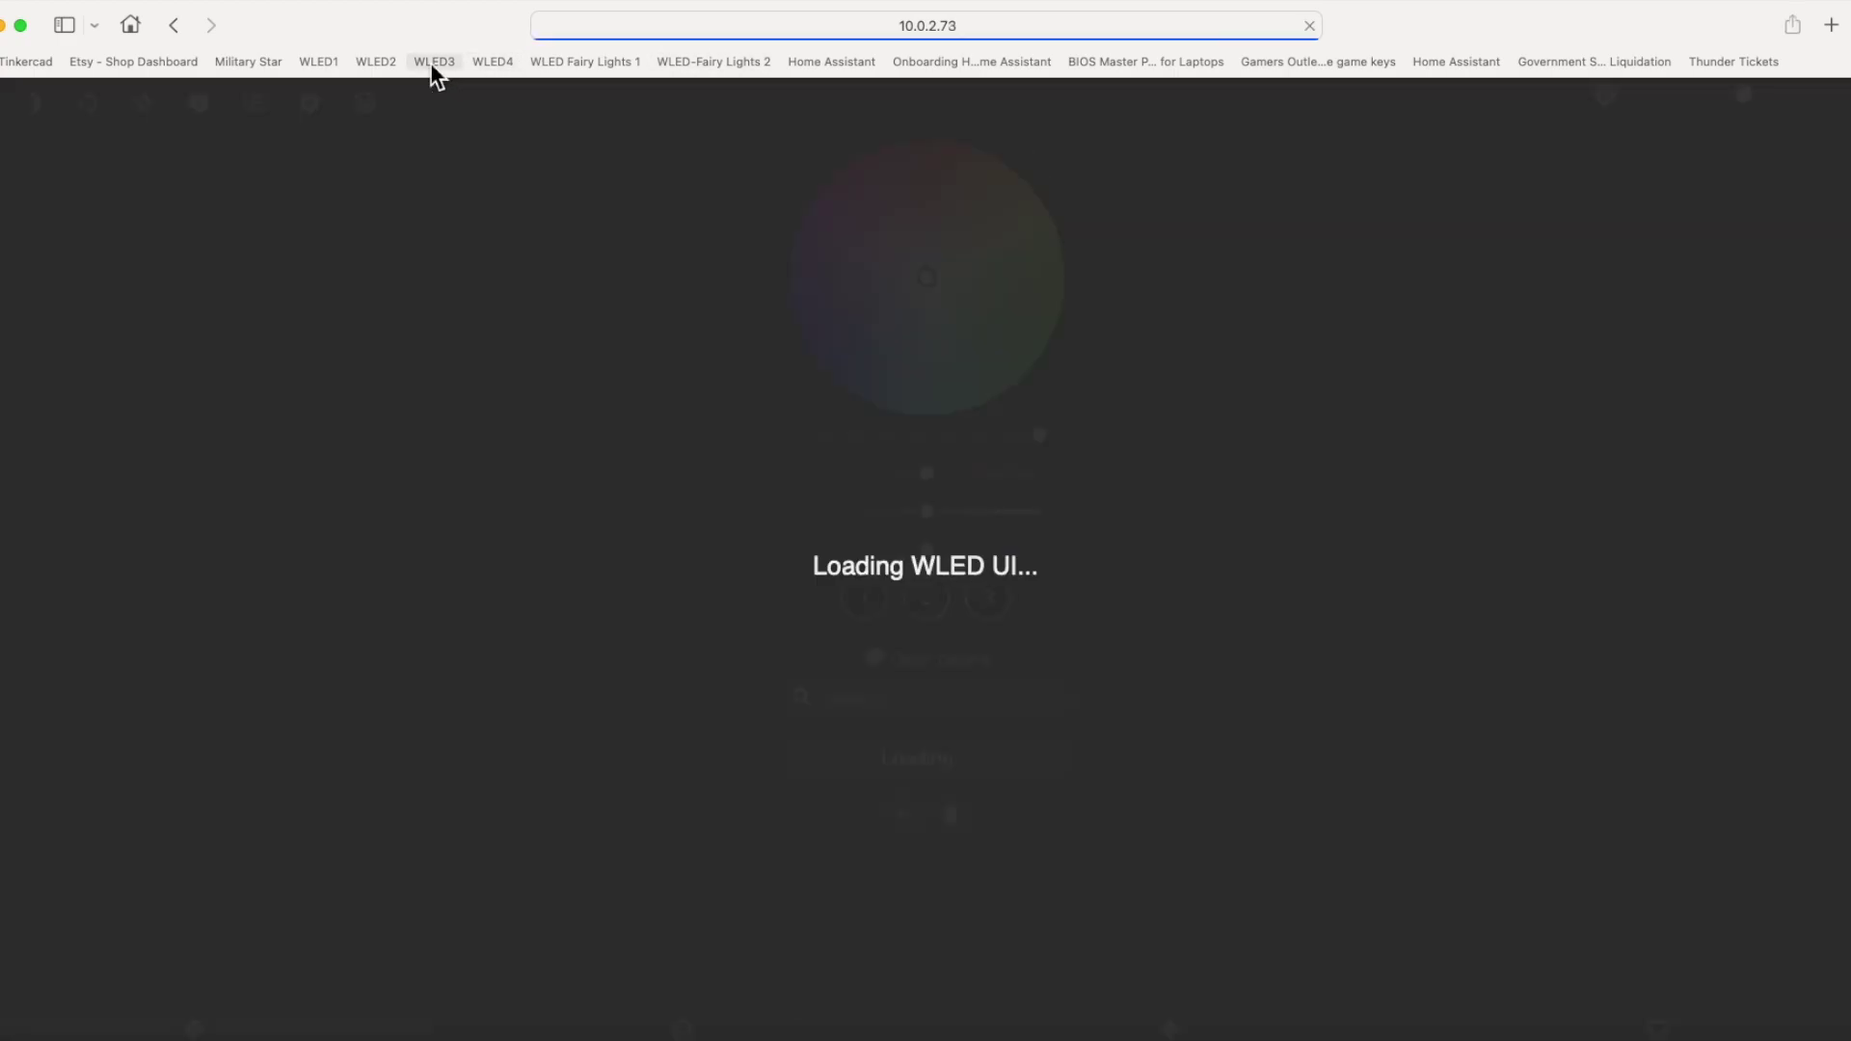
left_click(442, 137)
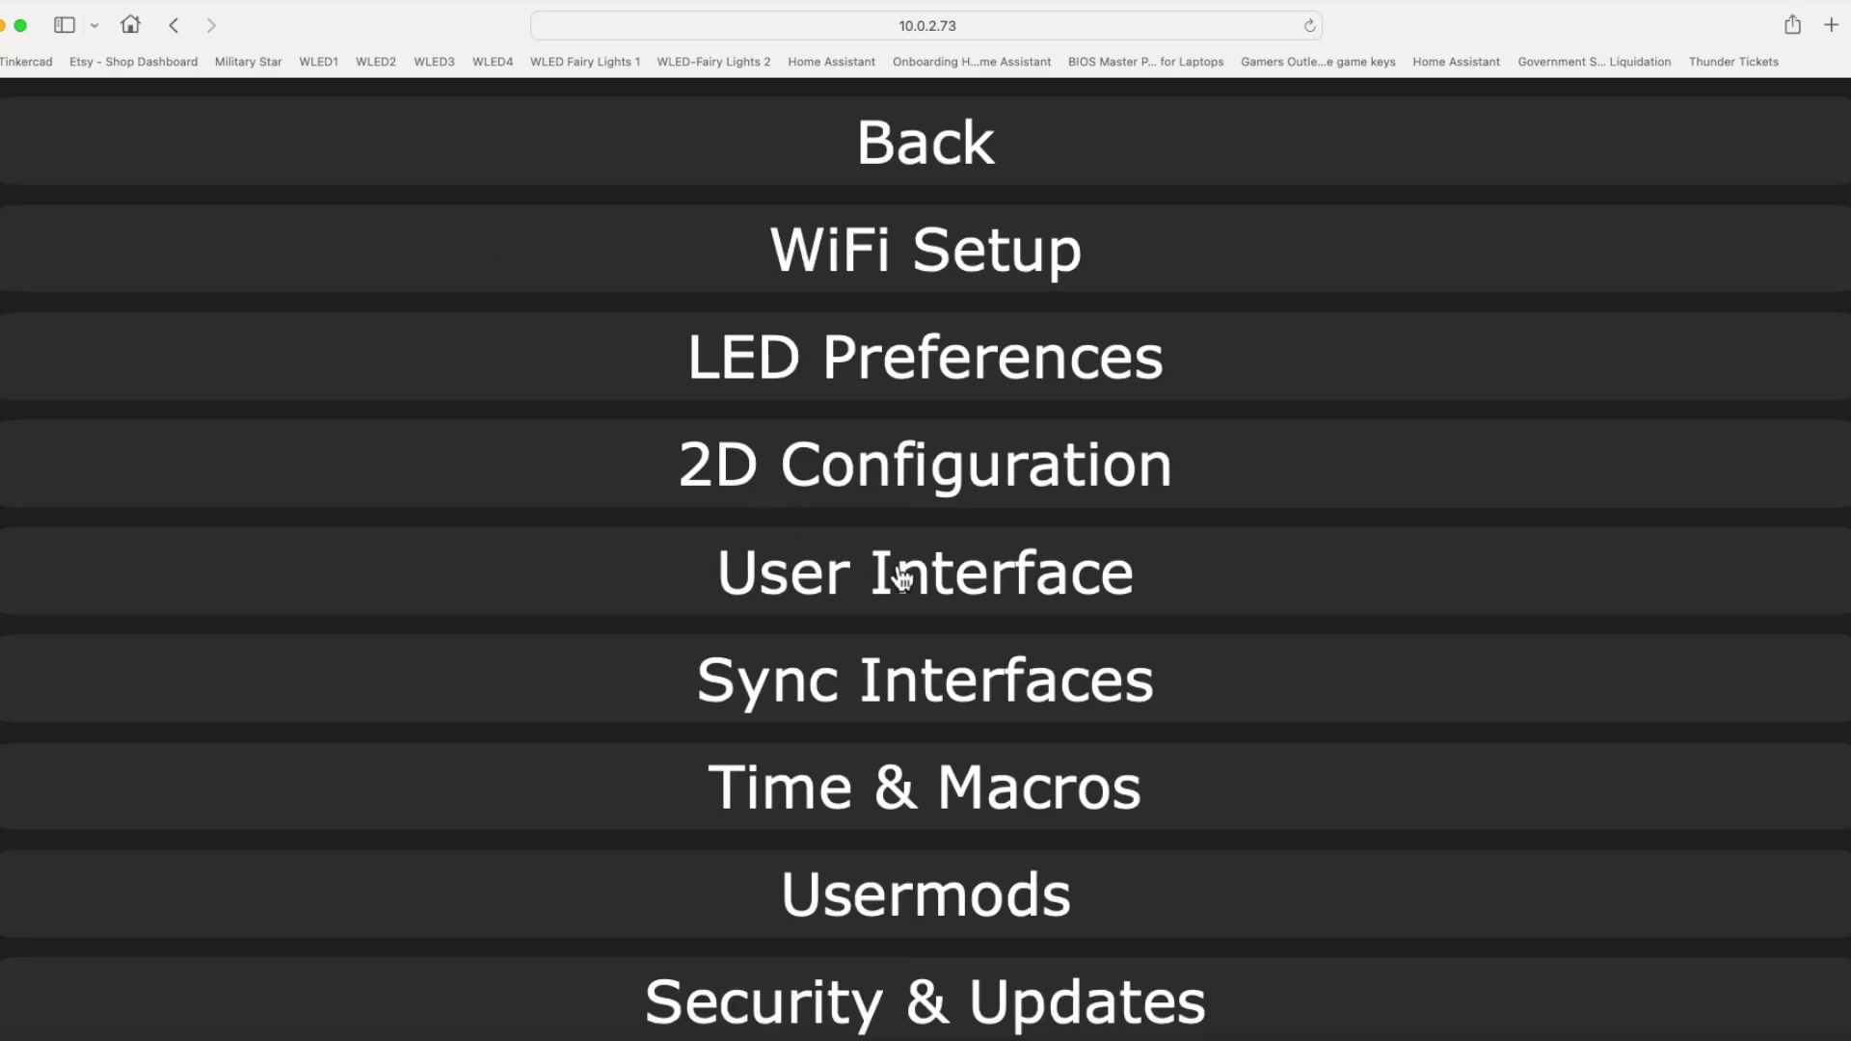
left_click(902, 793)
scroll(1022, 786, "down", 8)
scroll(1016, 771, "down", 3)
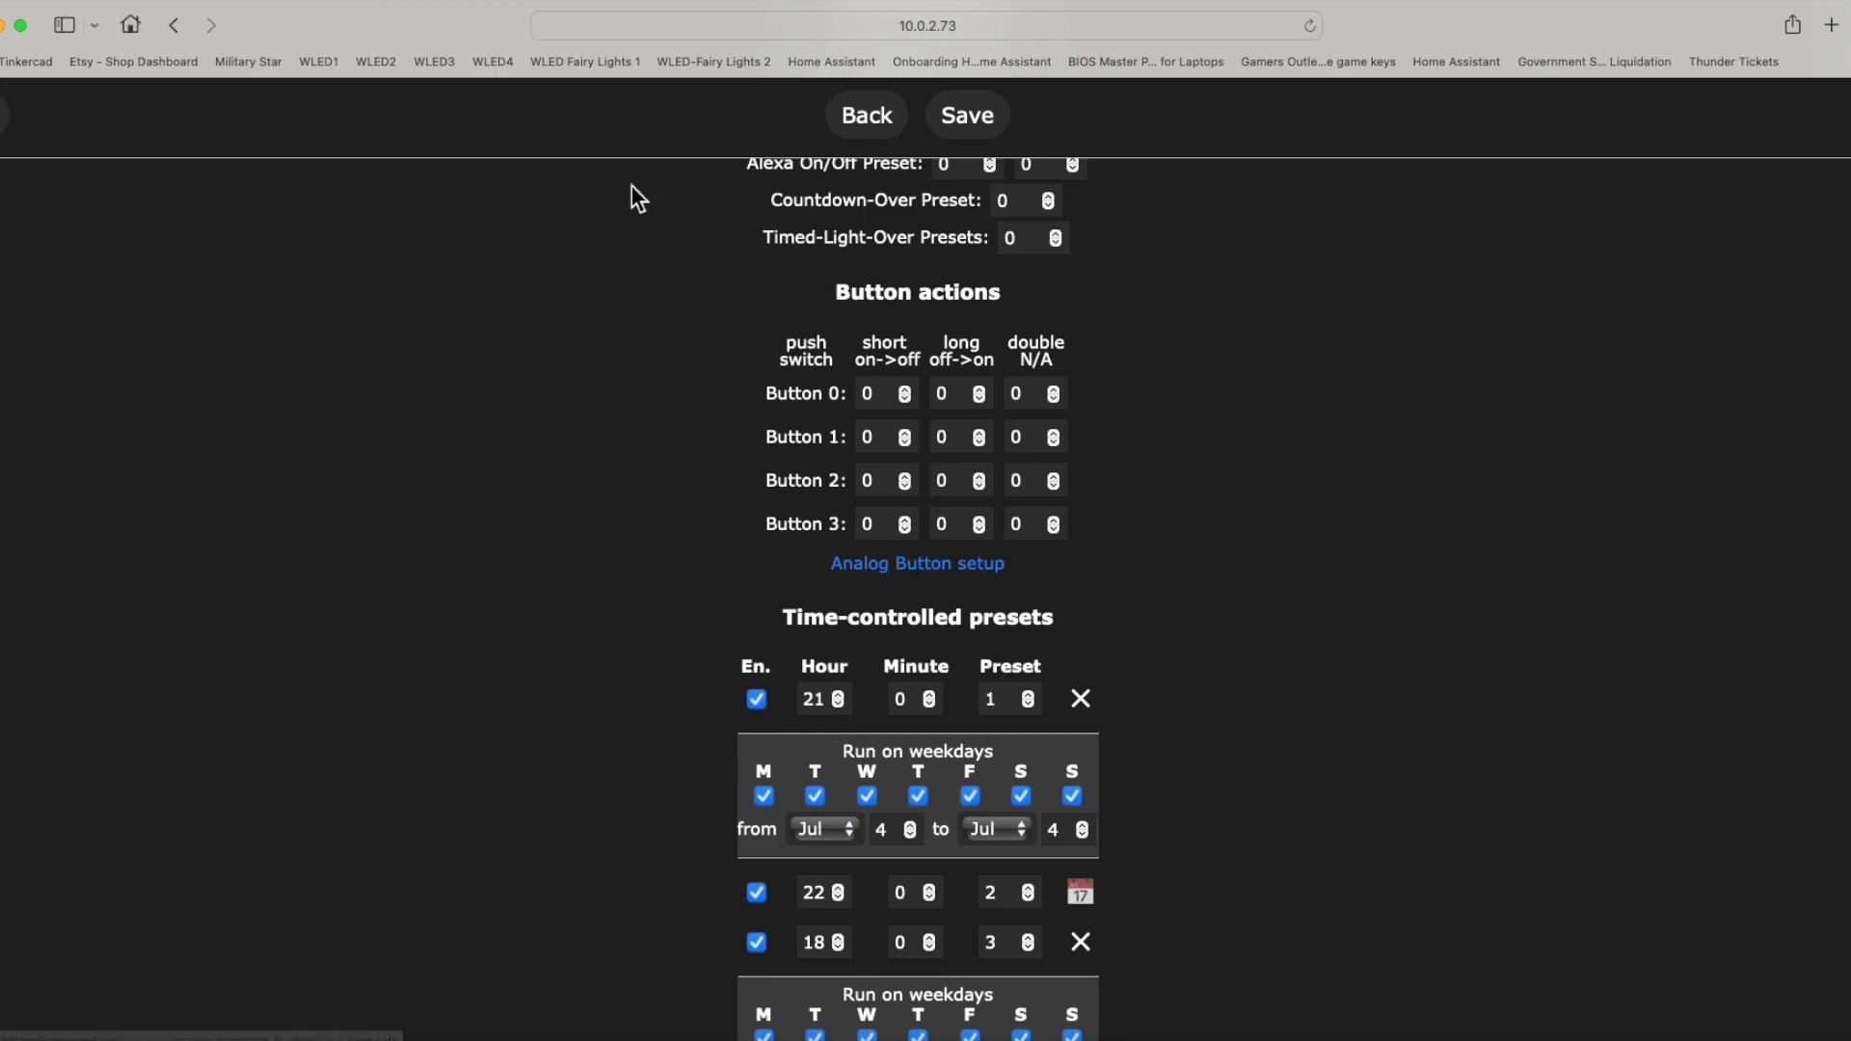
left_click(493, 62)
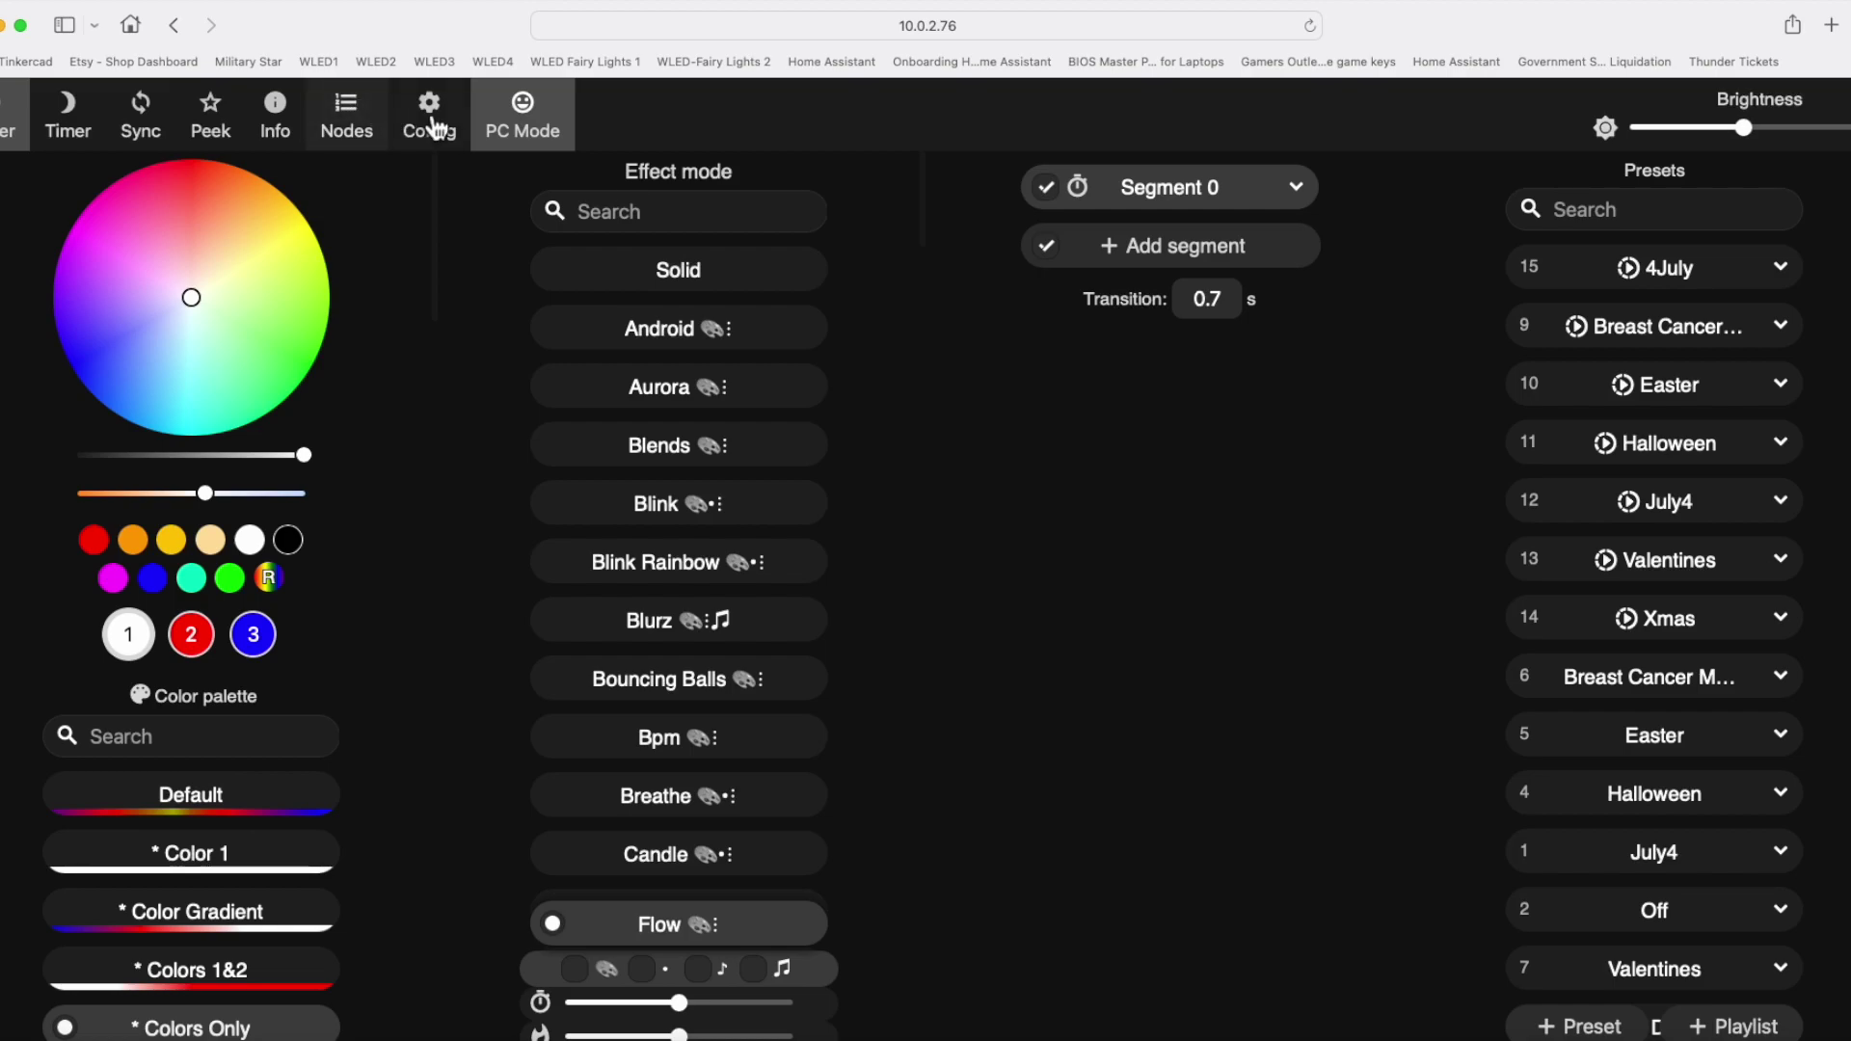
Review the time-controlled presets list in Time & Macros
left_click(430, 114)
left_click(1018, 793)
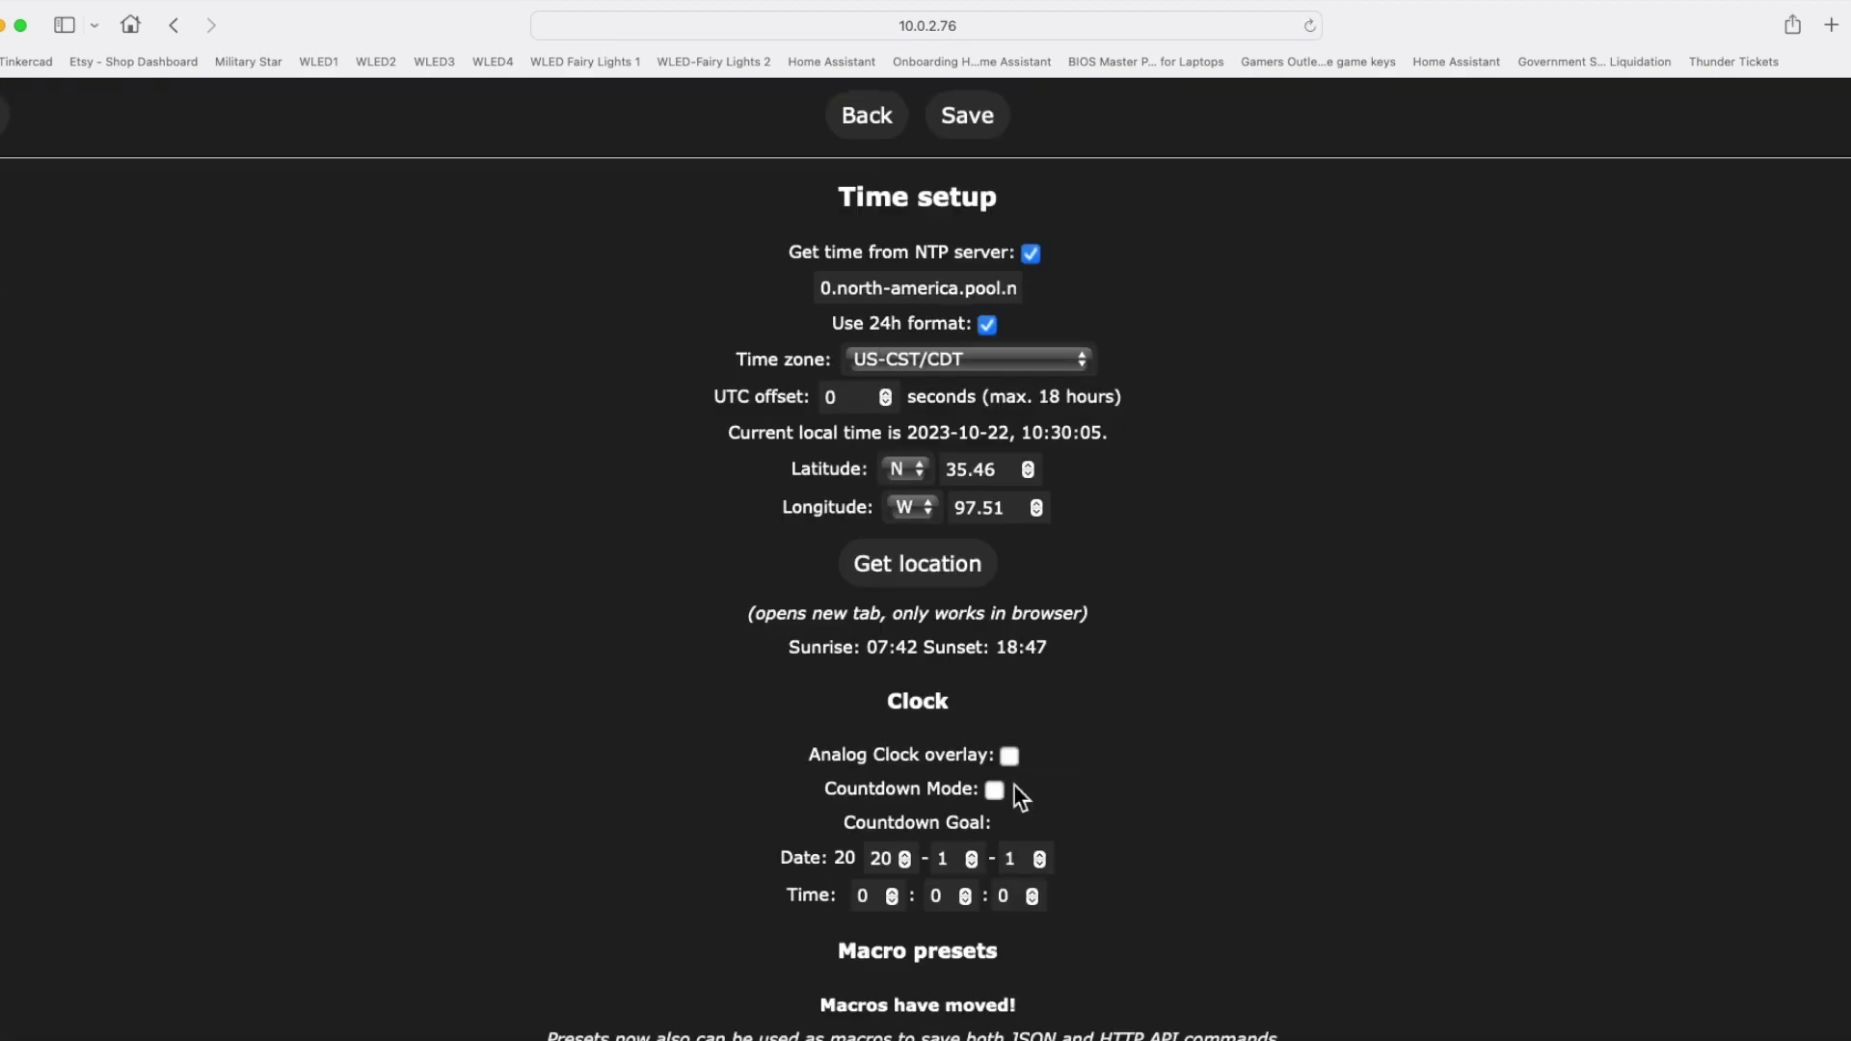
scroll(1014, 785, "down", 12)
scroll(1015, 773, "down", 3)
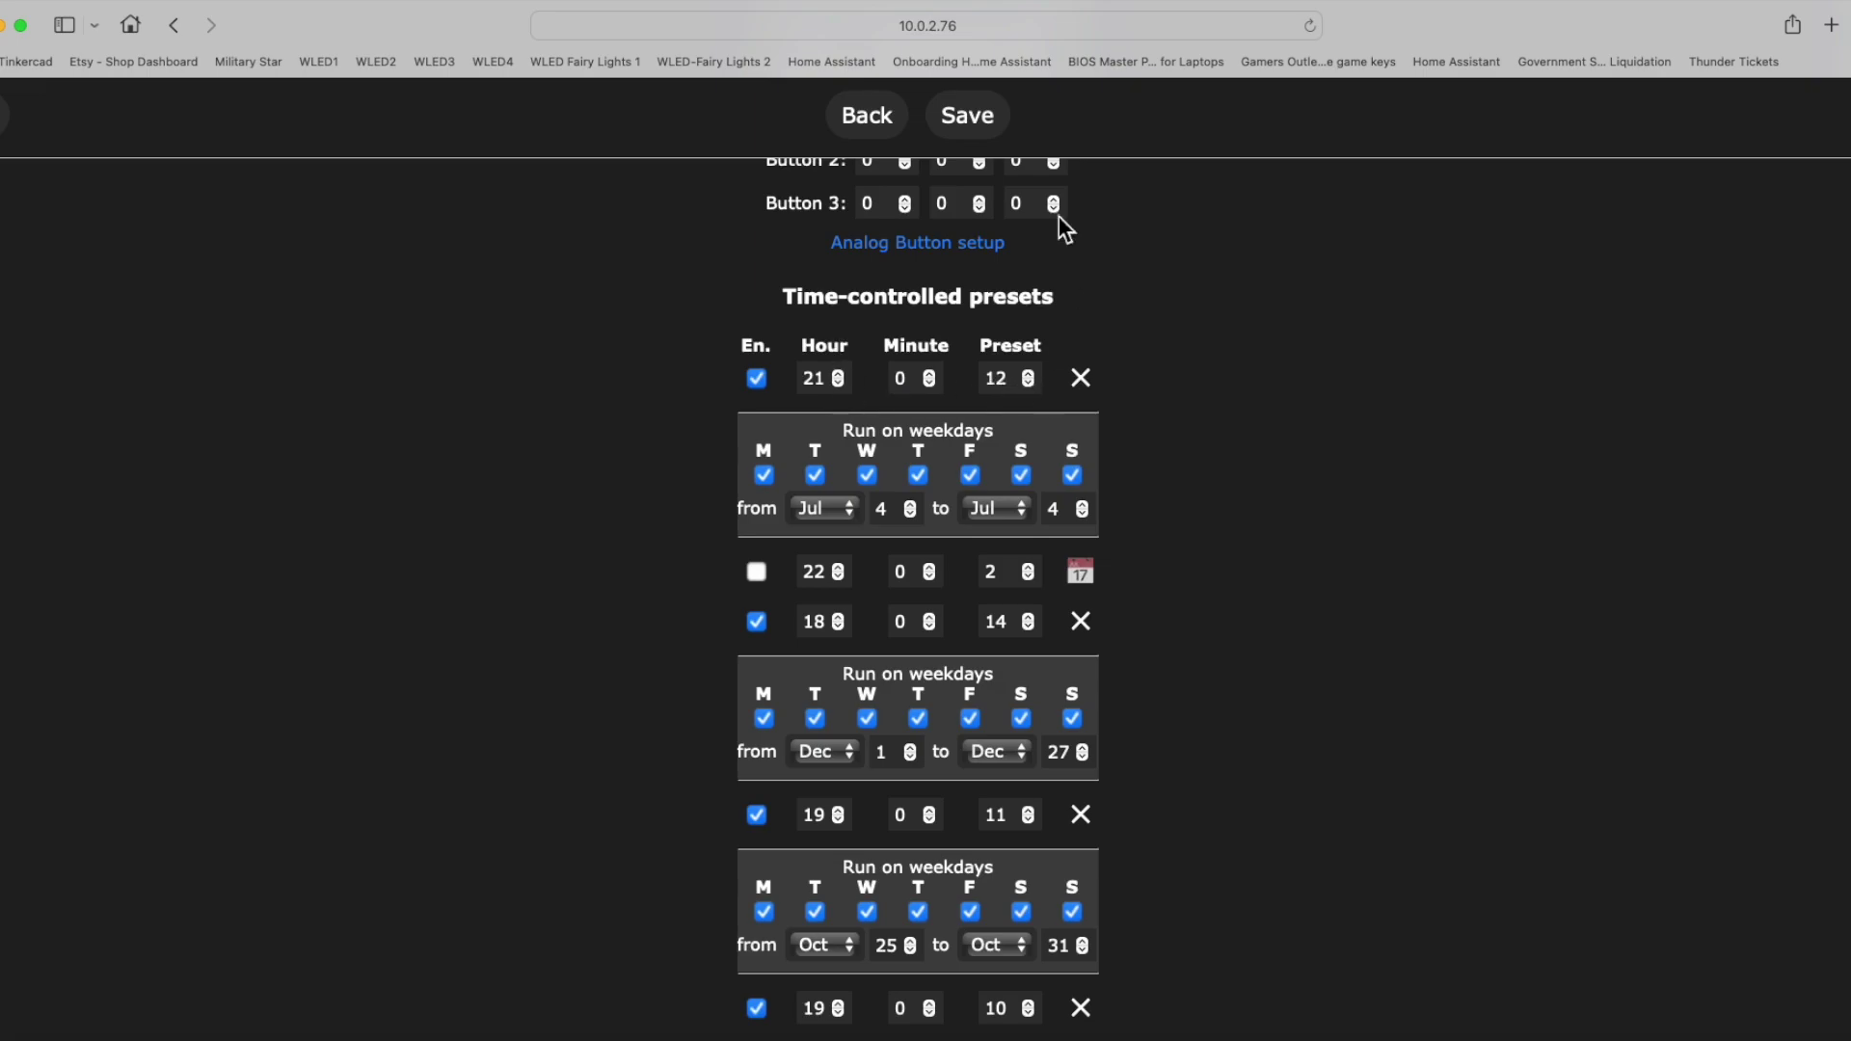
Back on the main page, expand the 4July playlist to check it plays July4 then White Default
left_click(867, 114)
left_click(868, 127)
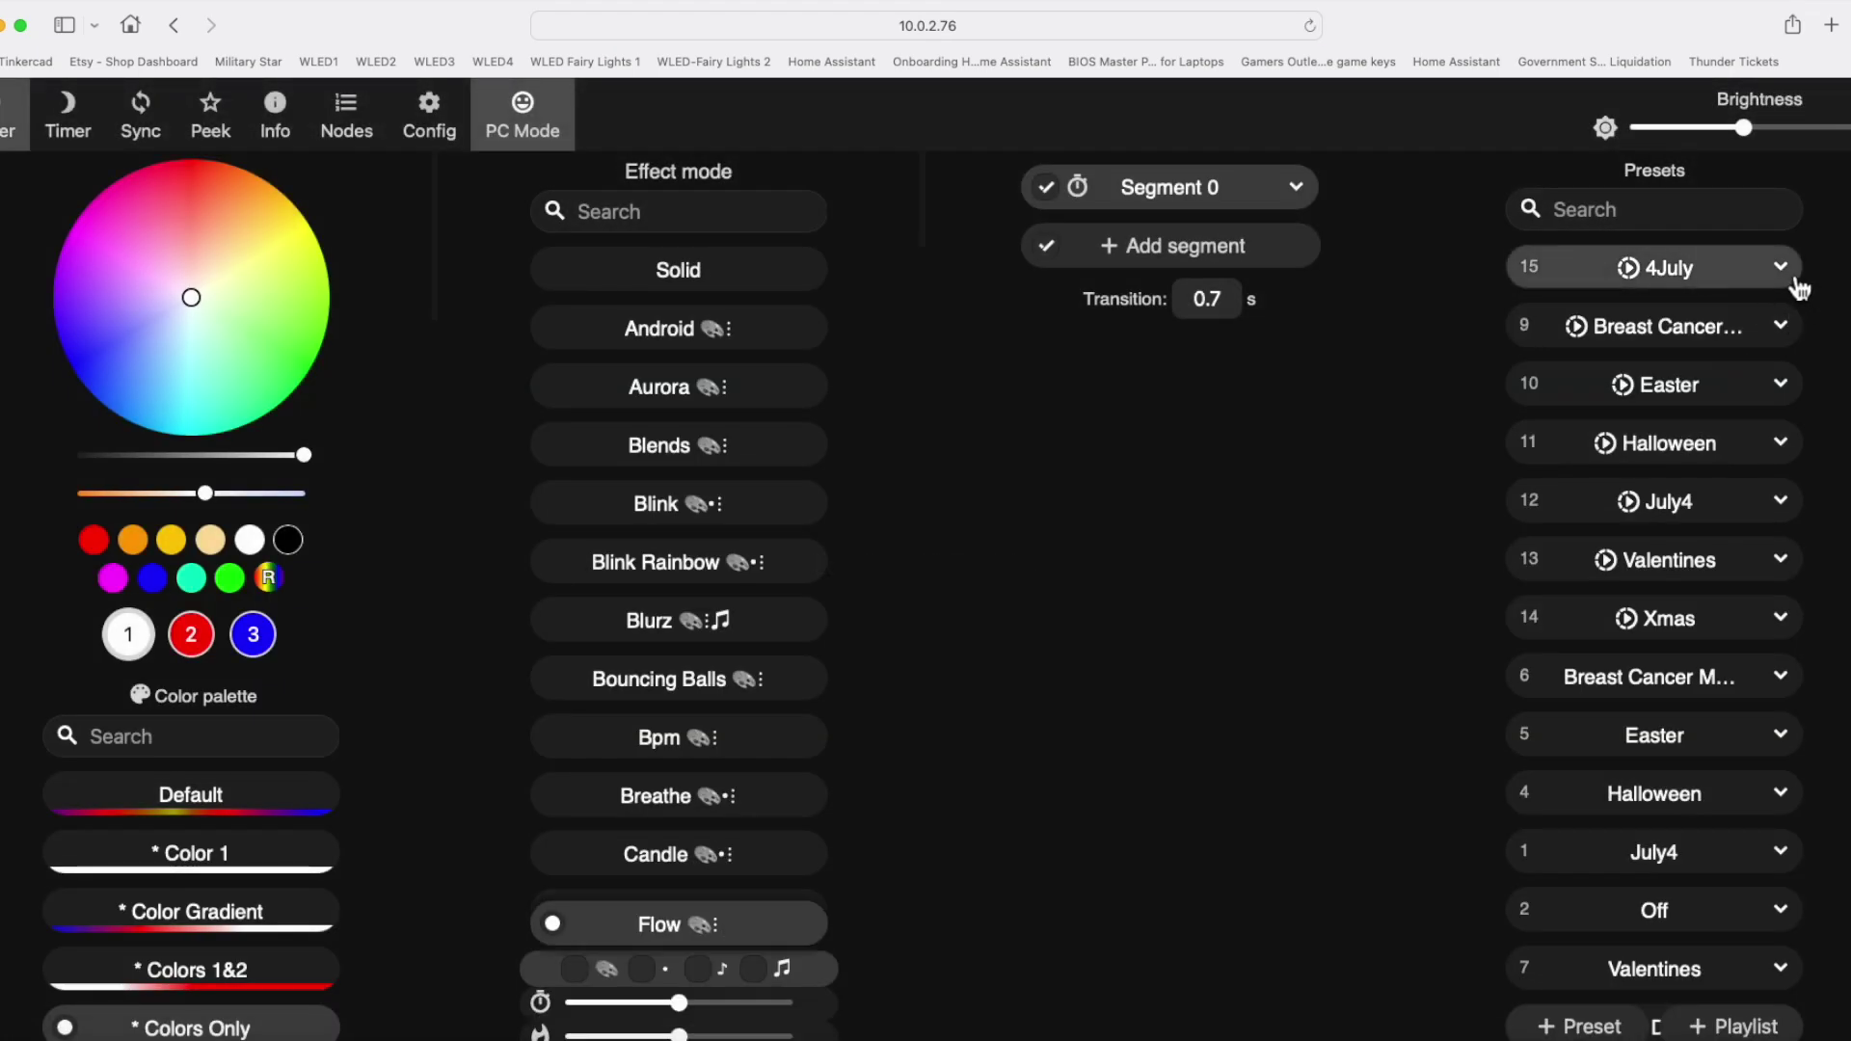
left_click(1792, 273)
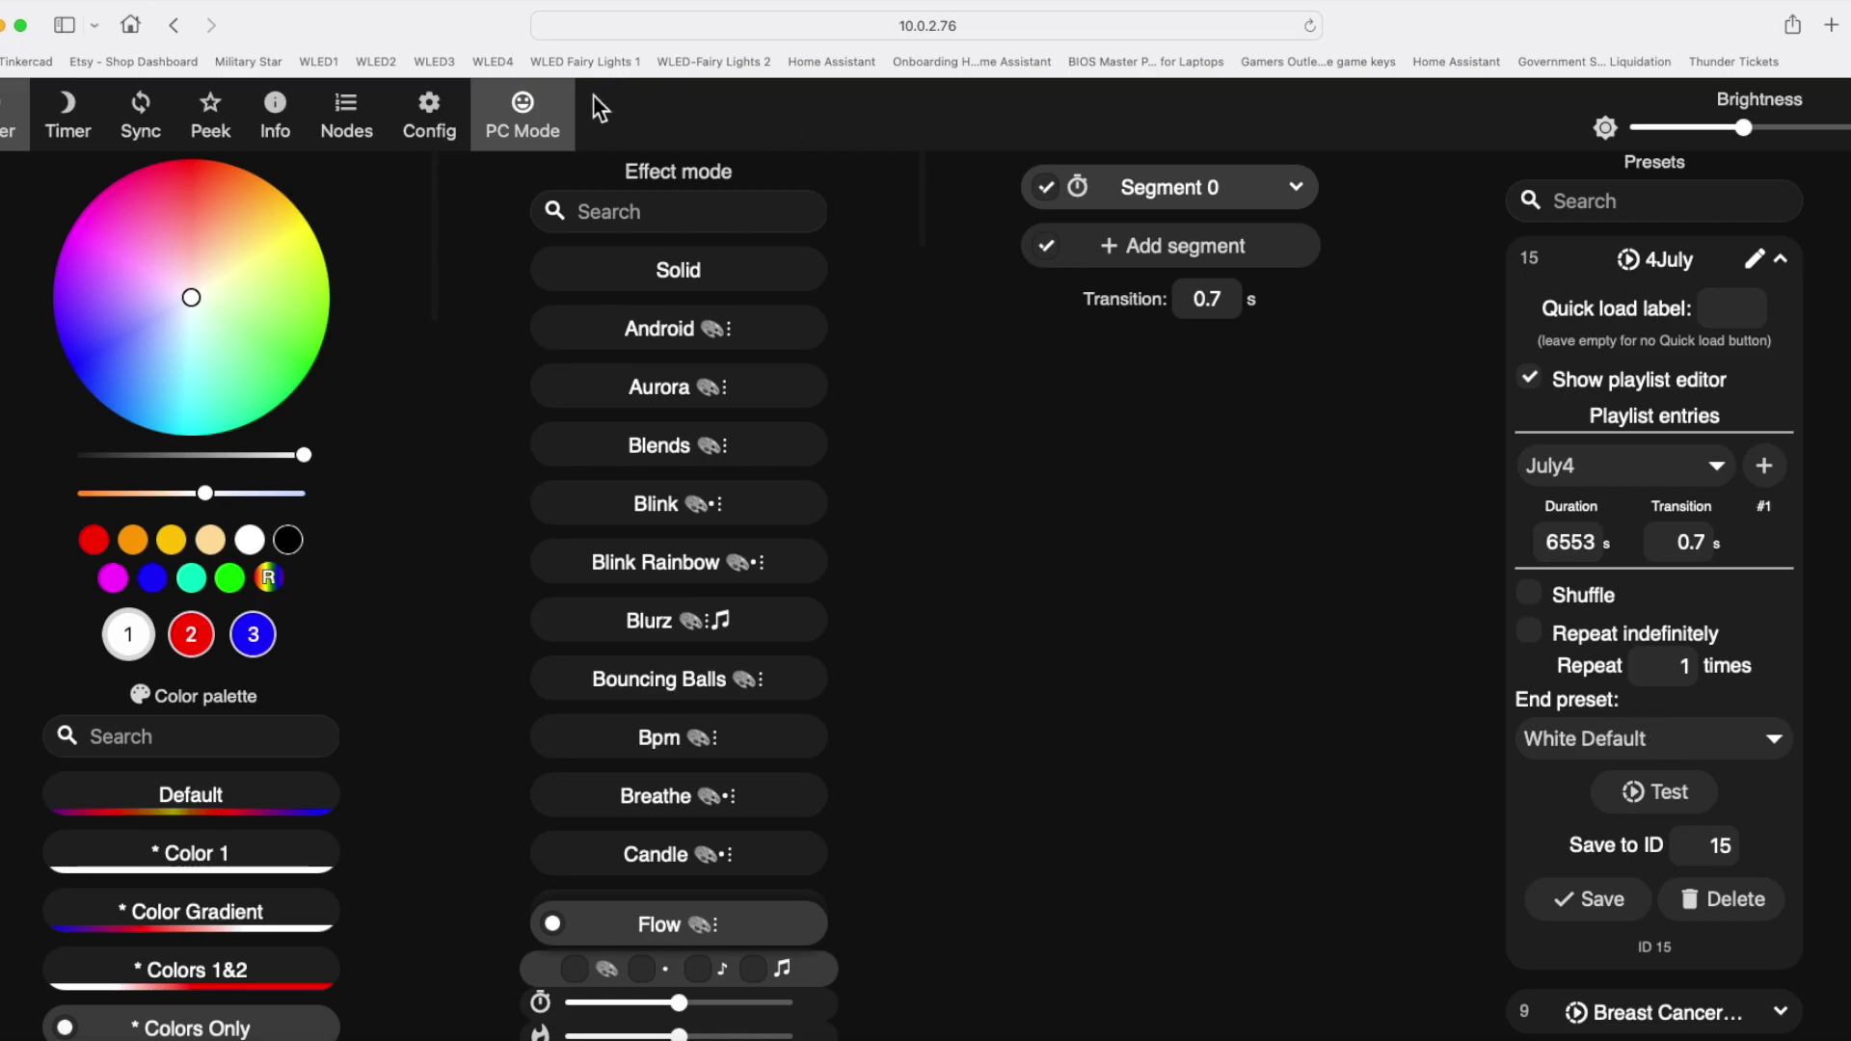
left_click(427, 114)
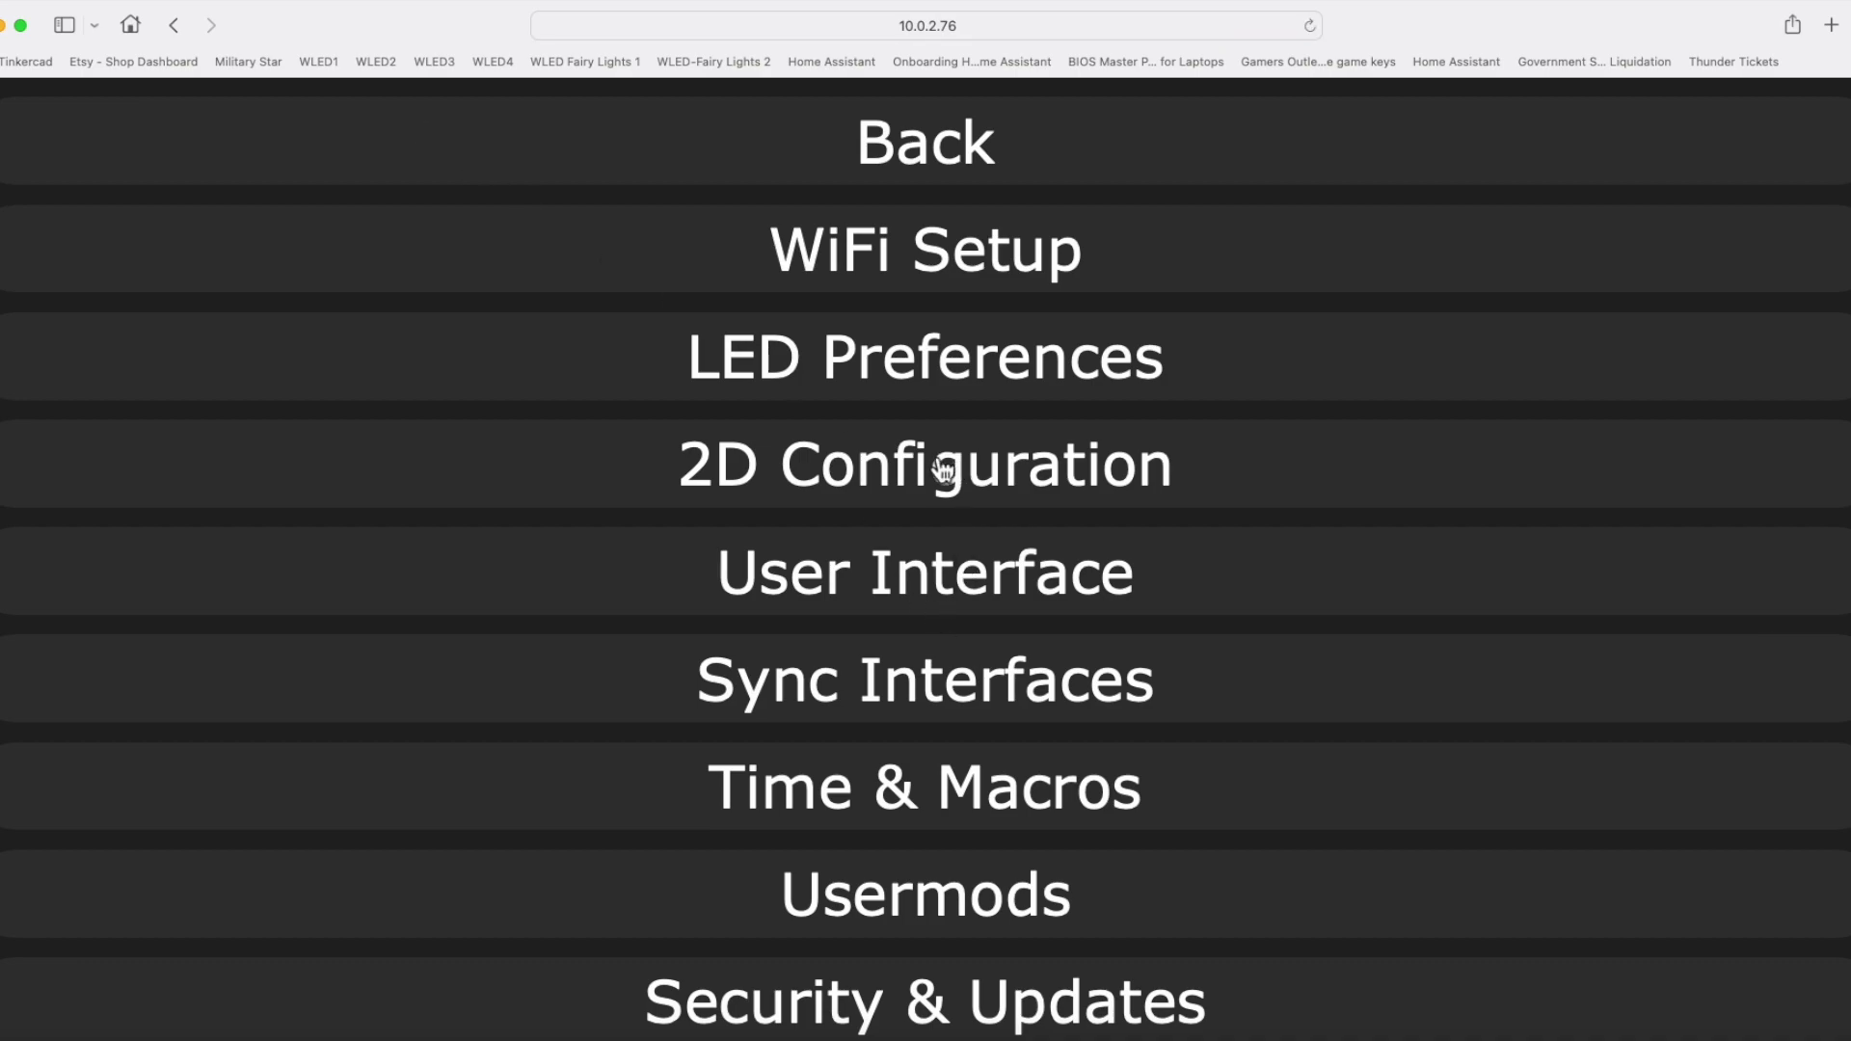
Scroll the time-controlled presets down to the Sunrise row running preset 2, and back up
left_click(974, 788)
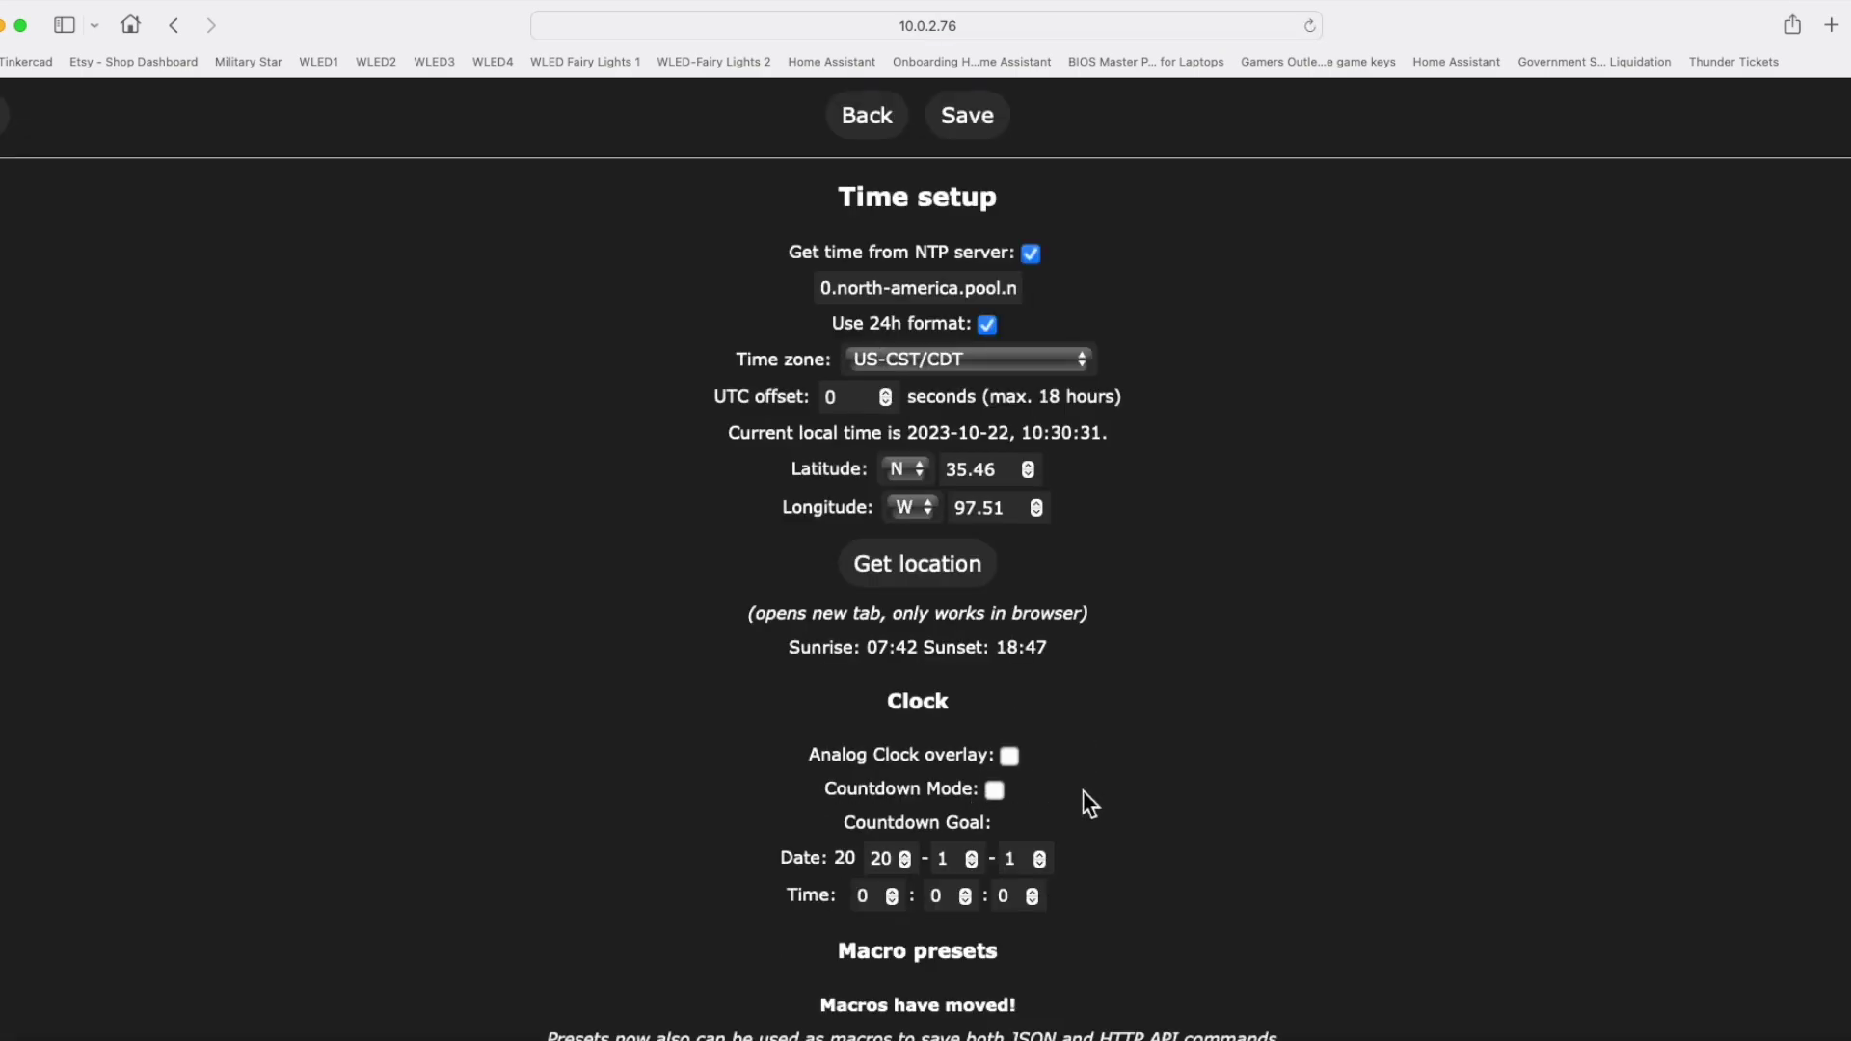
scroll(1080, 788, "down", 15)
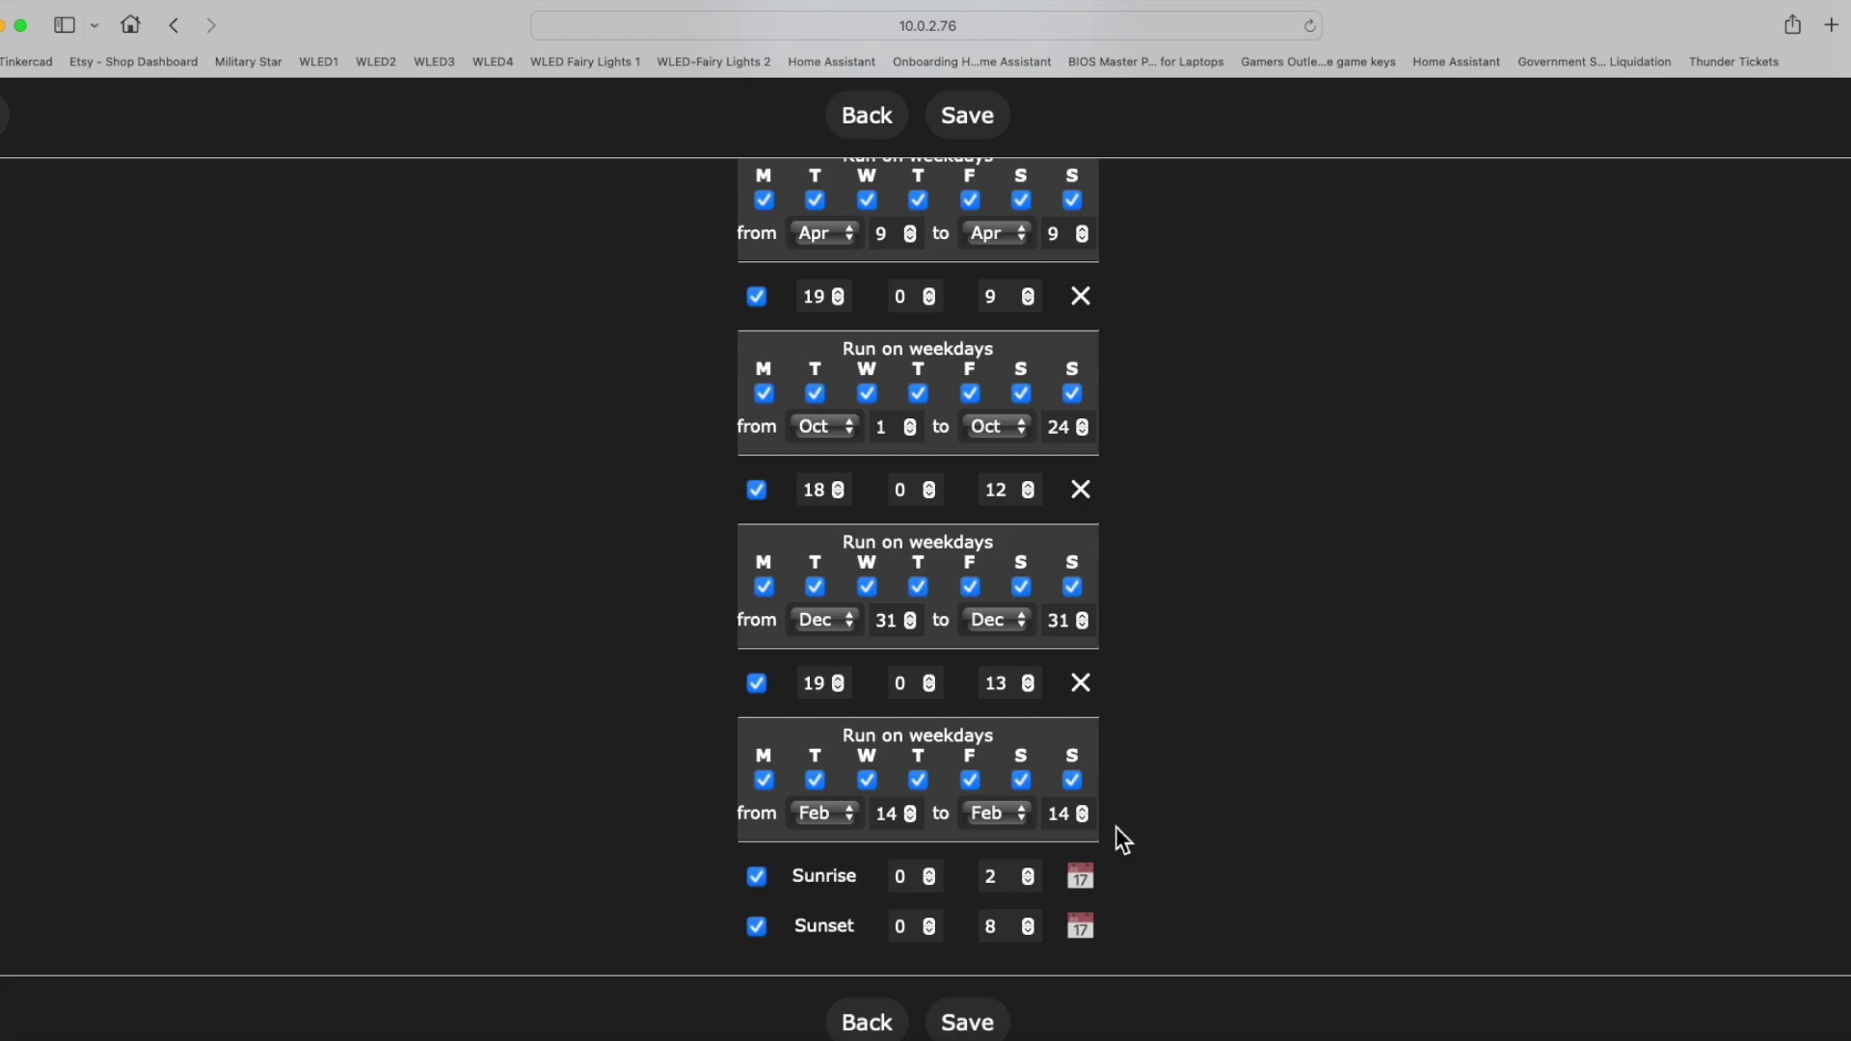
scroll(1079, 688, "up", 15)
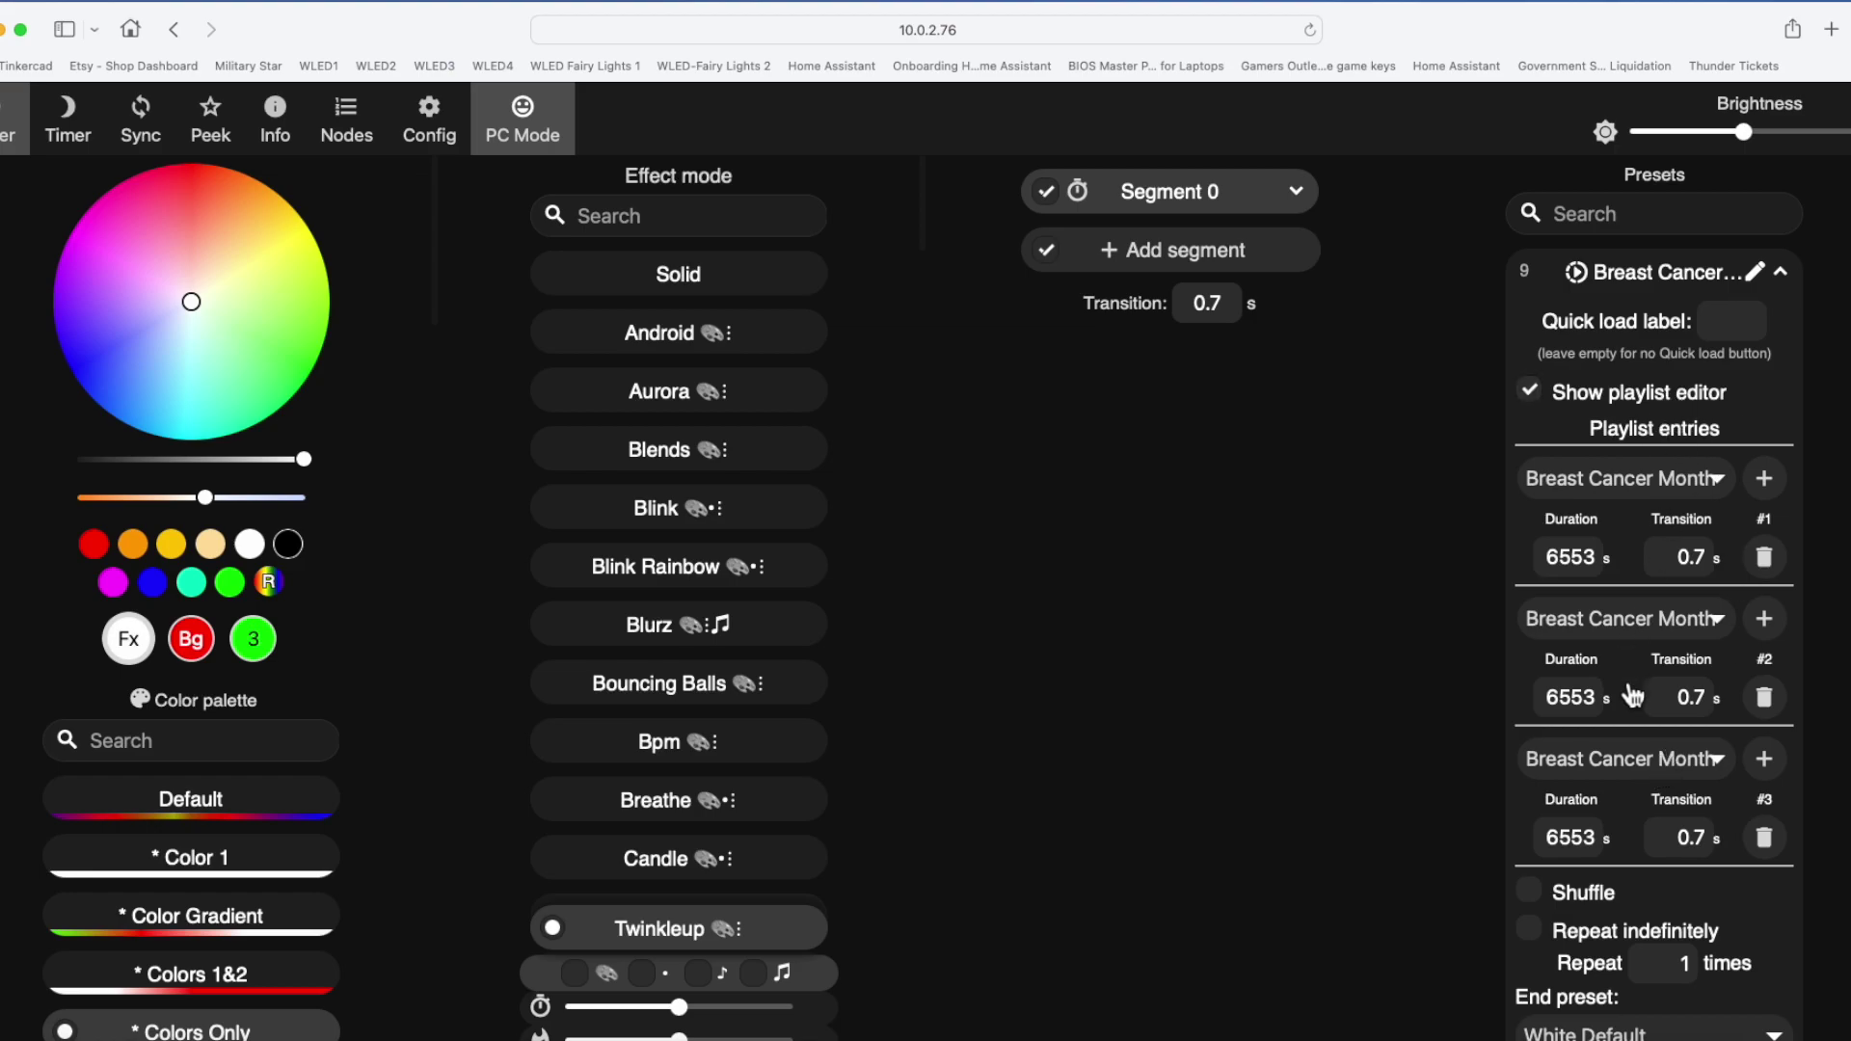
Scroll playlist 9's editor to confirm its end preset is White Default
scroll(1655, 708, "down", 1)
scroll(1655, 709, "down", 4)
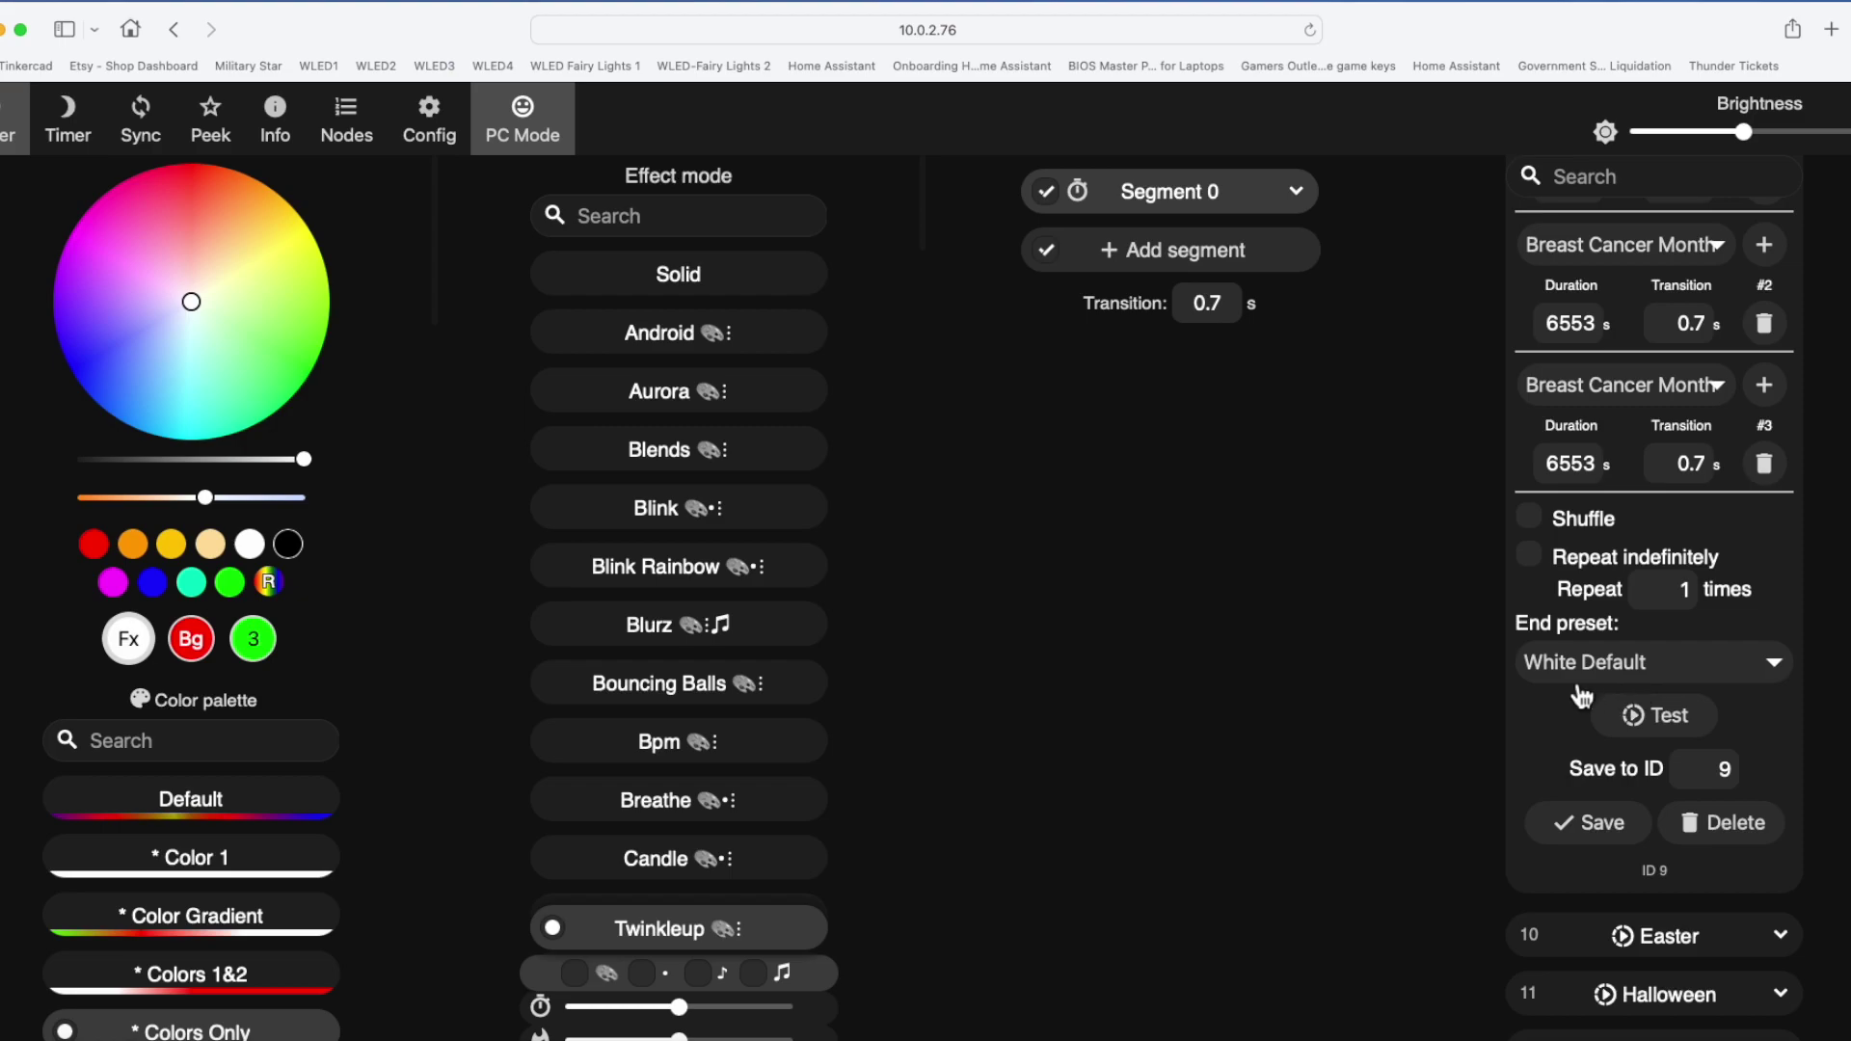
scroll(1591, 702, "up", 3)
scroll(1589, 699, "up", 2)
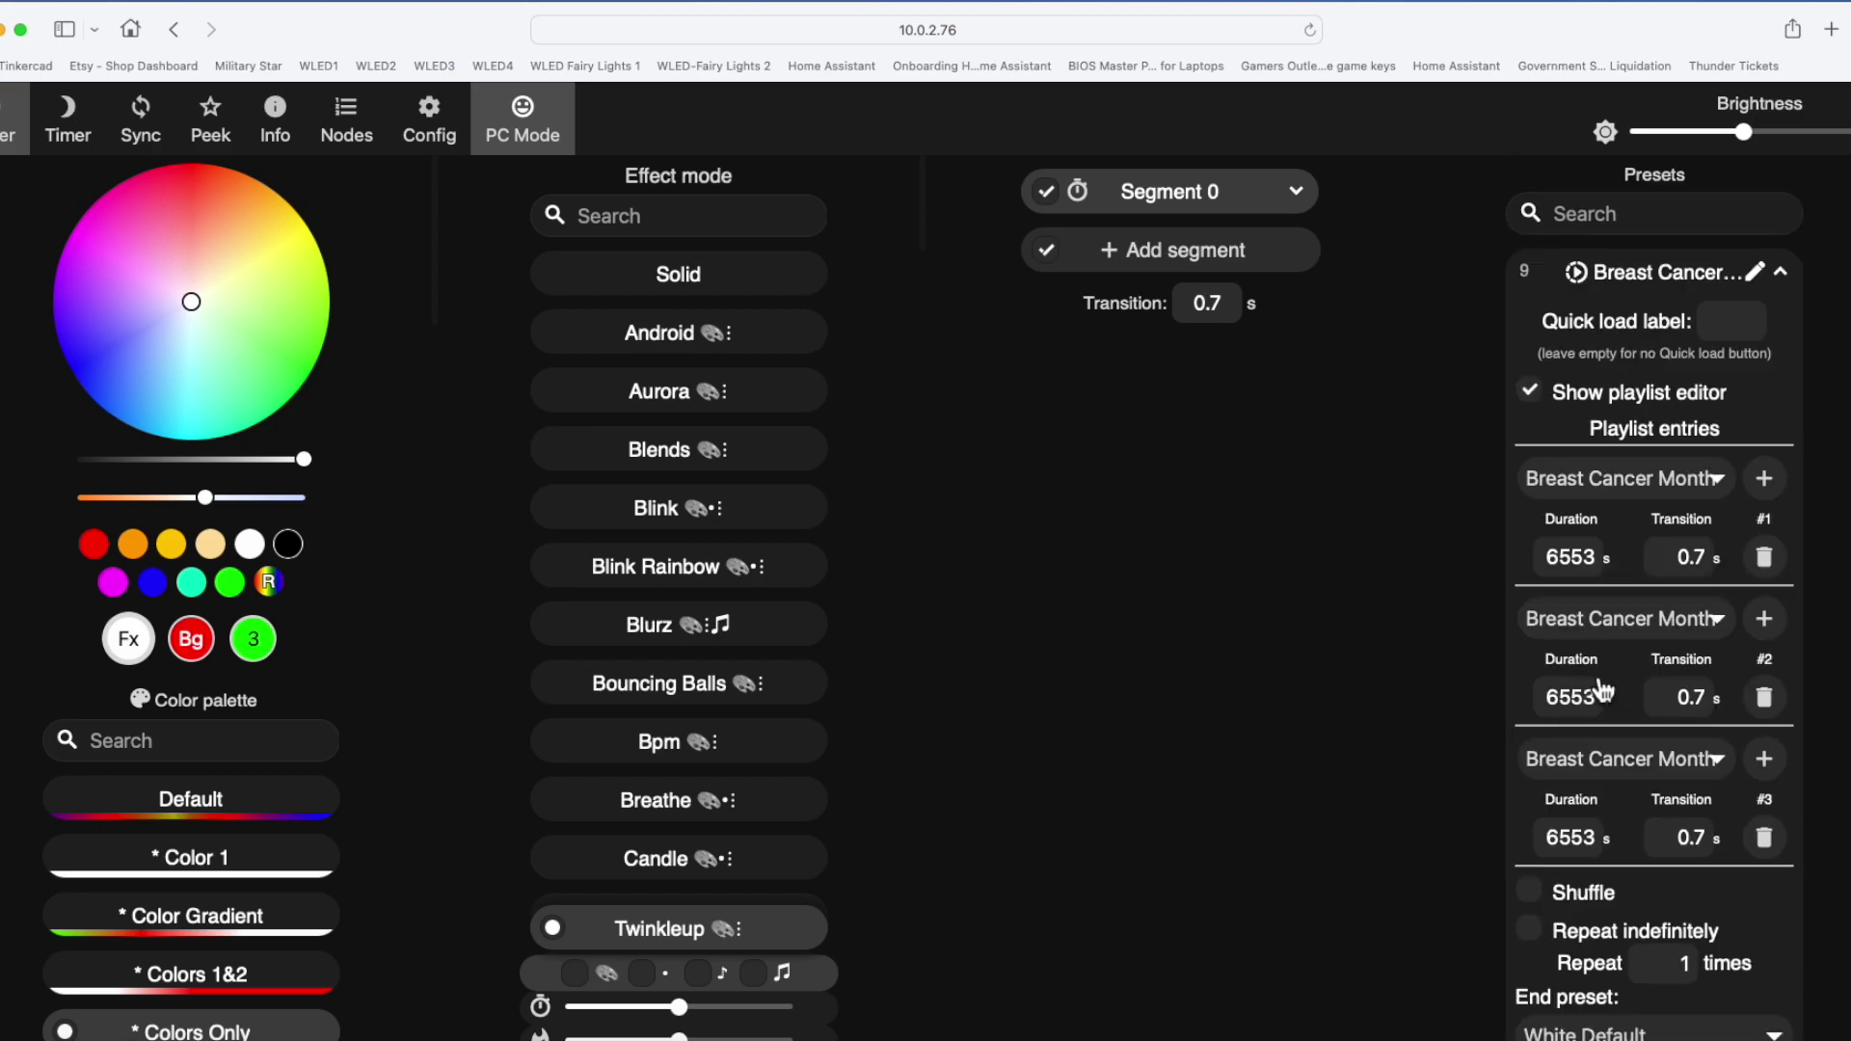